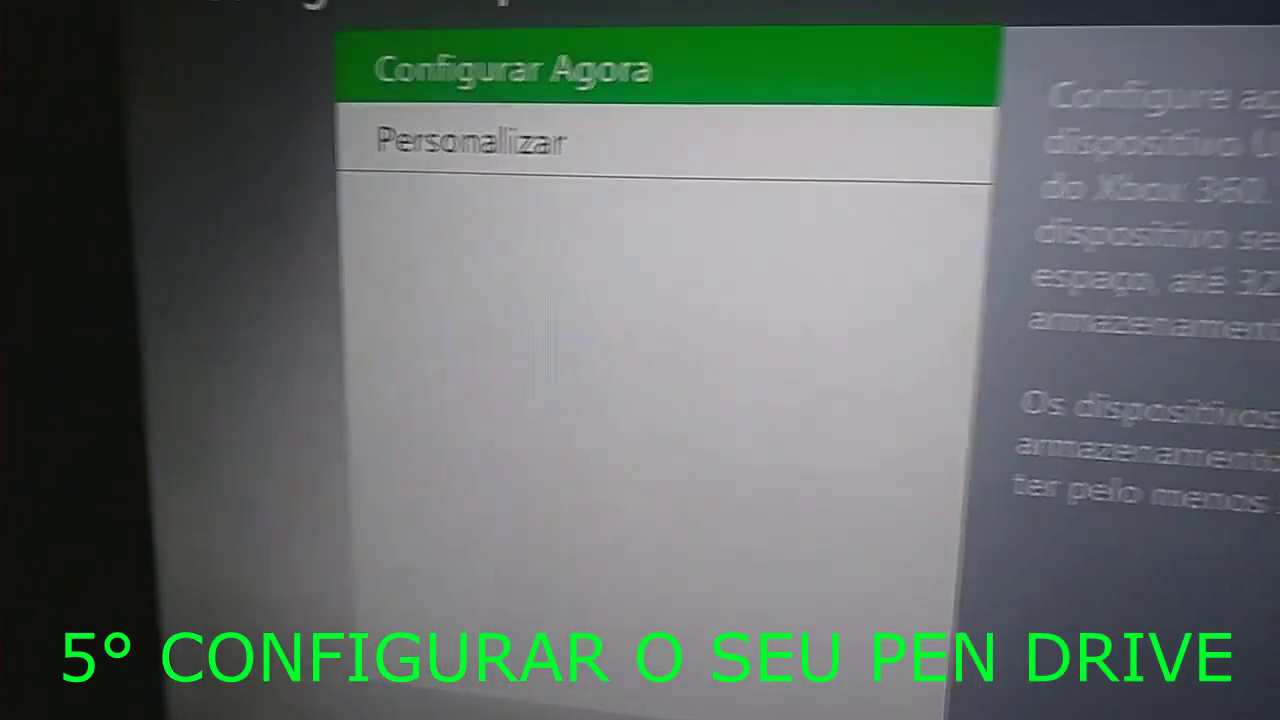
key(Return)
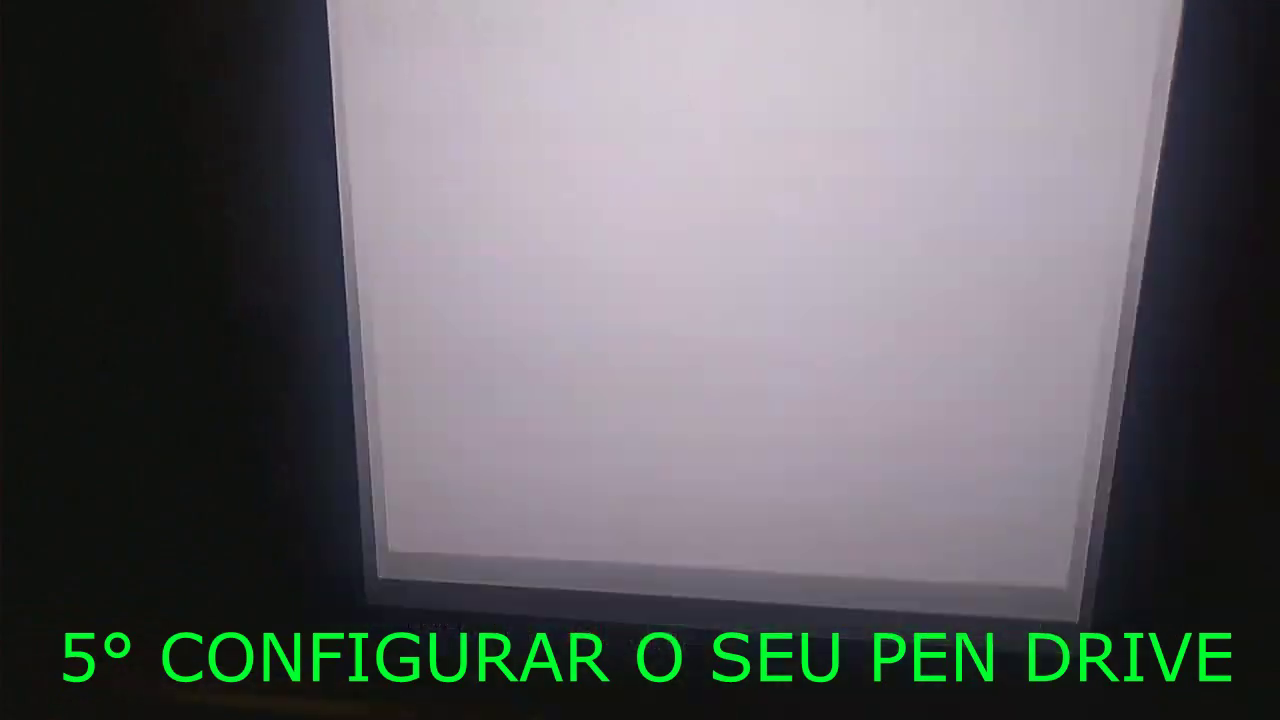
key(Return)
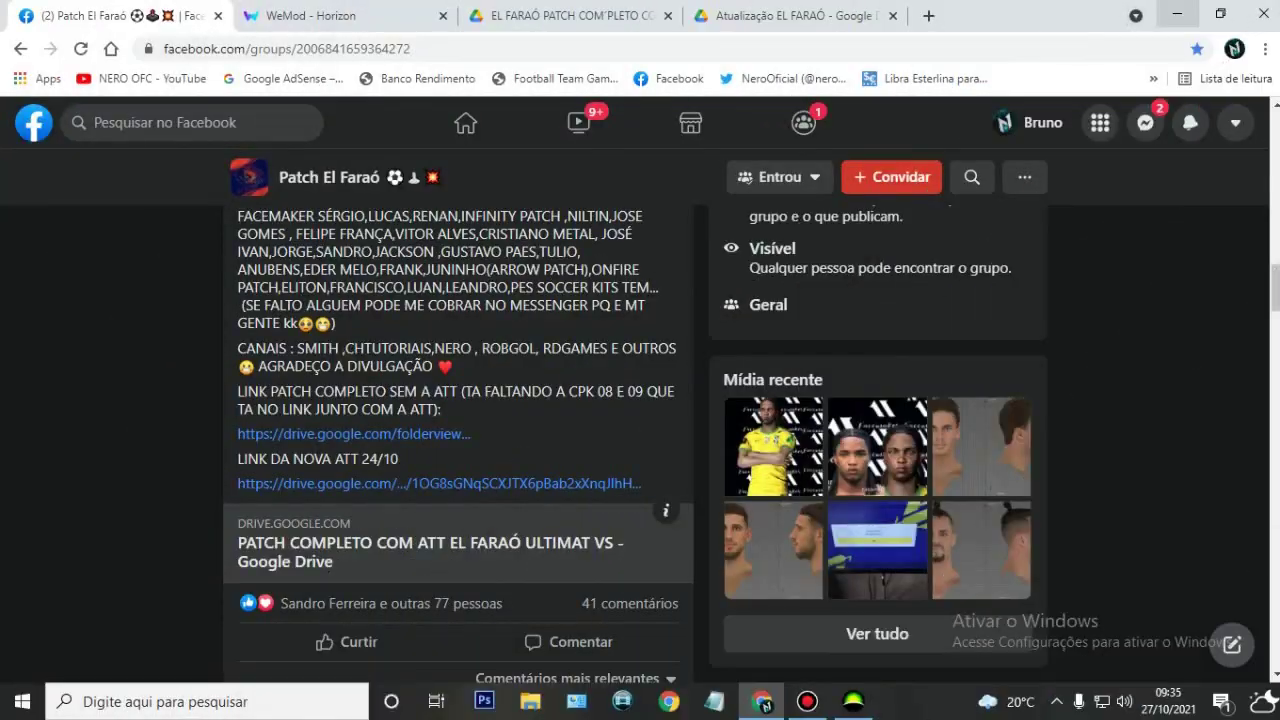
- Minimize the browser and locate the EL FARAO 02 08 21 DATA and ATUALIZAÇÃO EL FARAO OUTUBRO folders on the desktop
click(1177, 14)
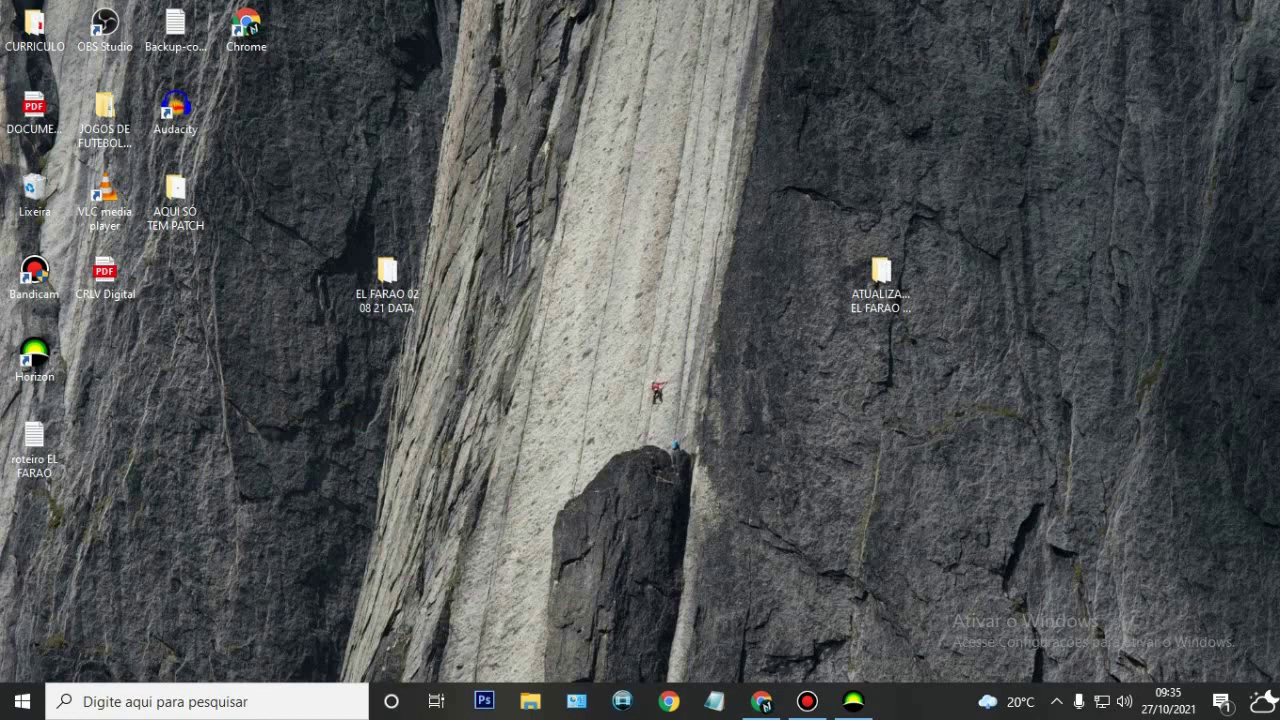
click(387, 283)
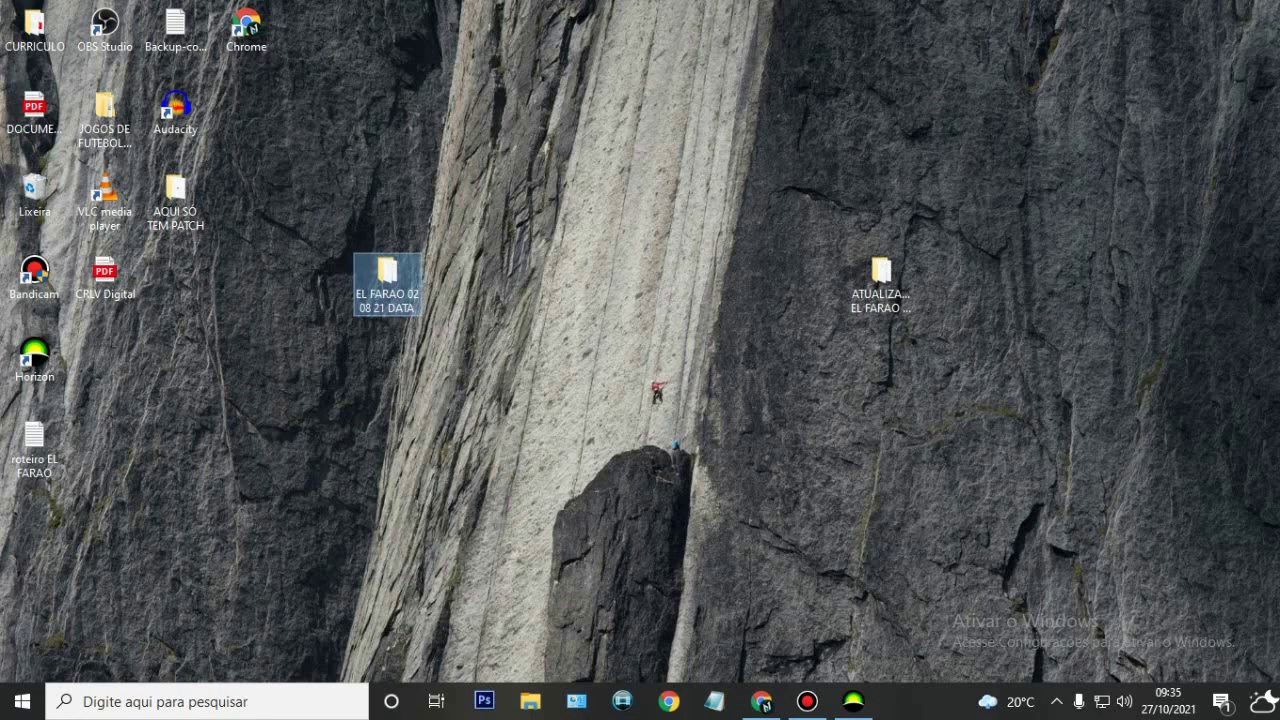
mouse_move(387, 296)
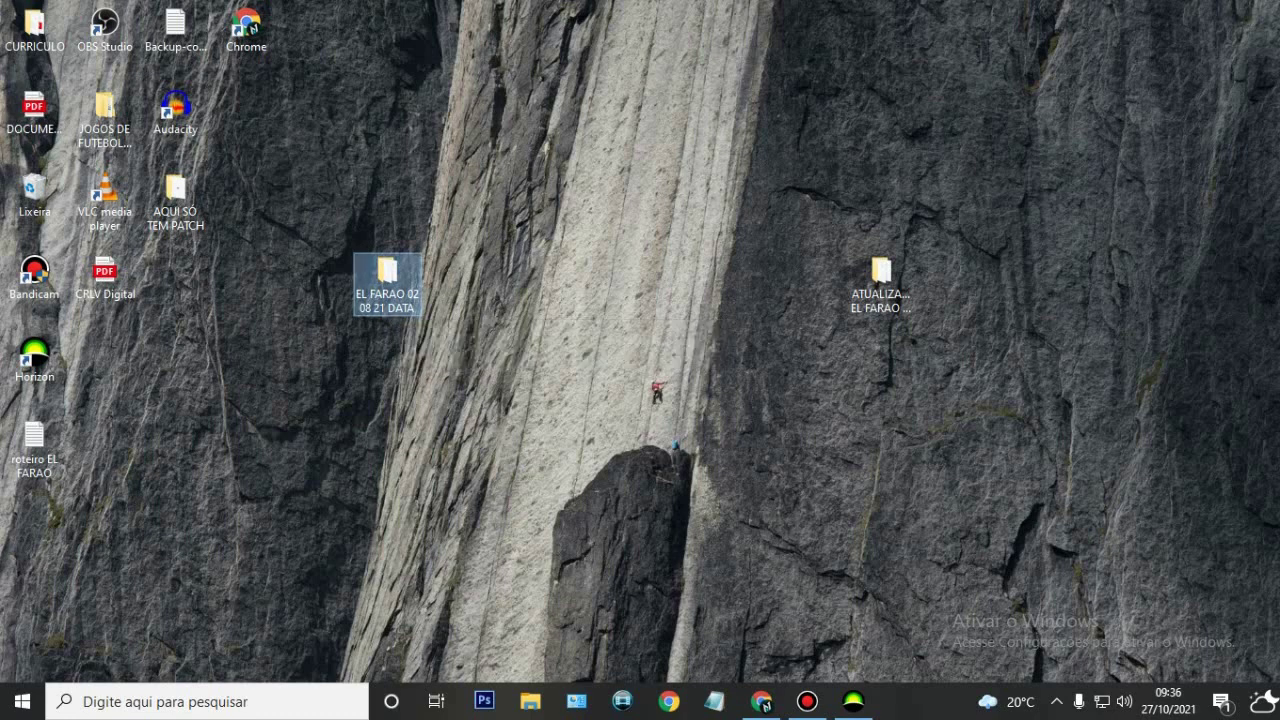
click(881, 285)
drag(677, 181, 1012, 332)
click(1012, 332)
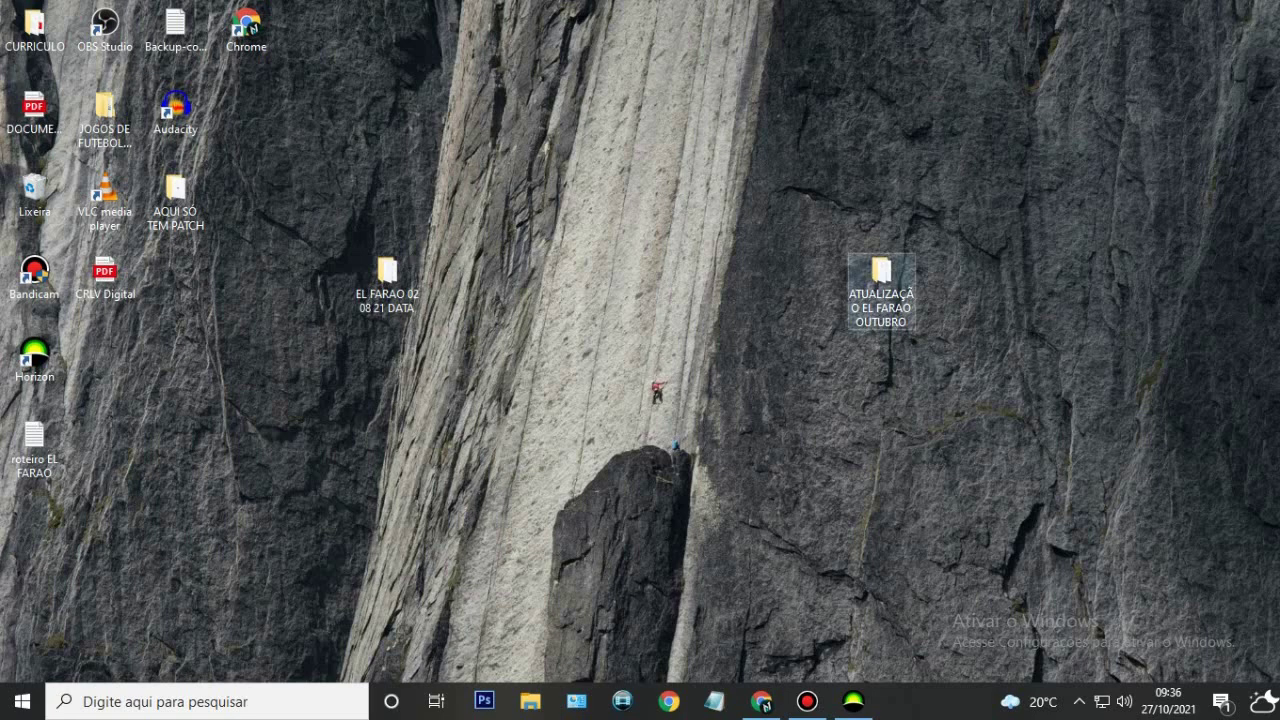
- Open the ATUALIZAÇÃO EL FARAO OUTUBRO folder, examine its update files, and close the folder window
double_click(880, 290)
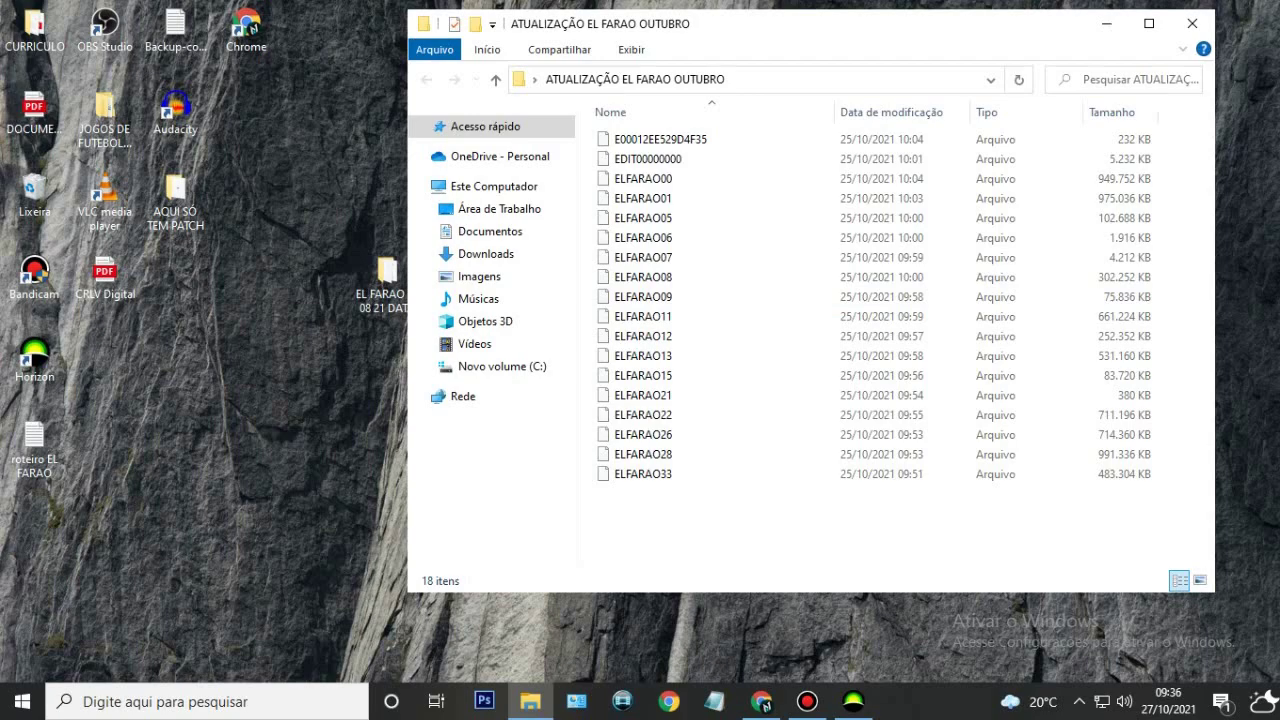
click(1192, 23)
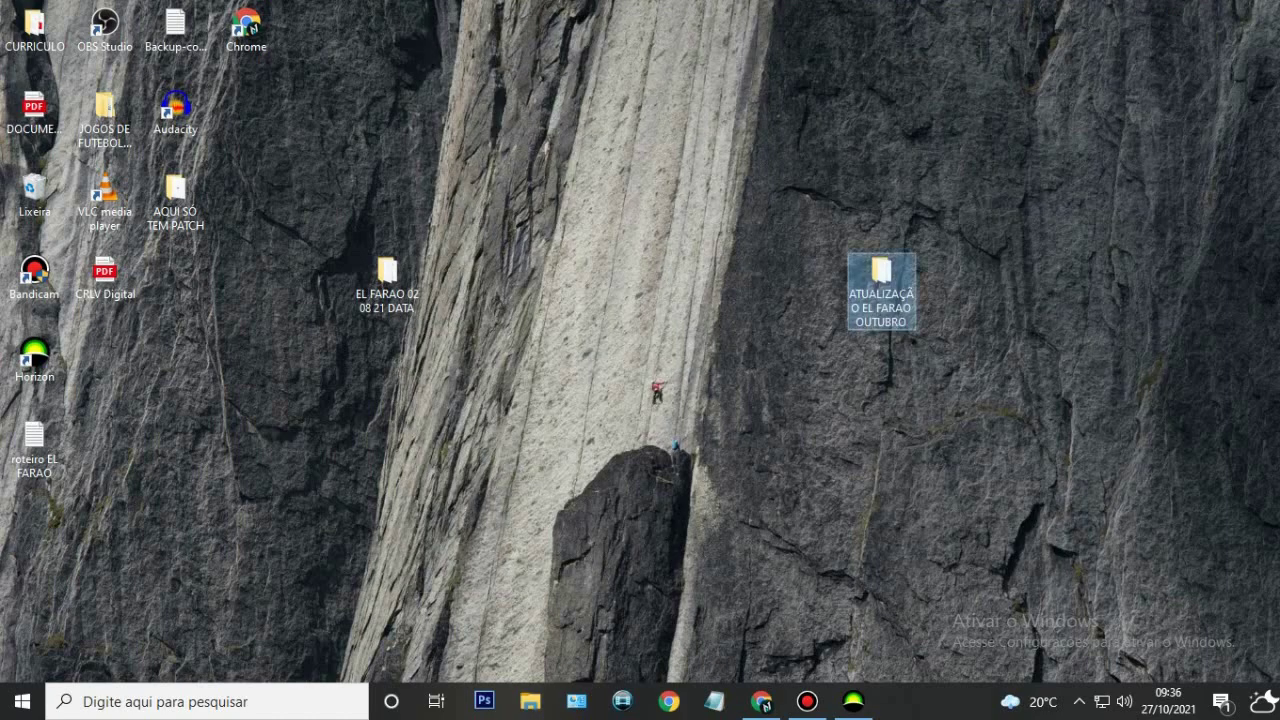
double_click(881, 285)
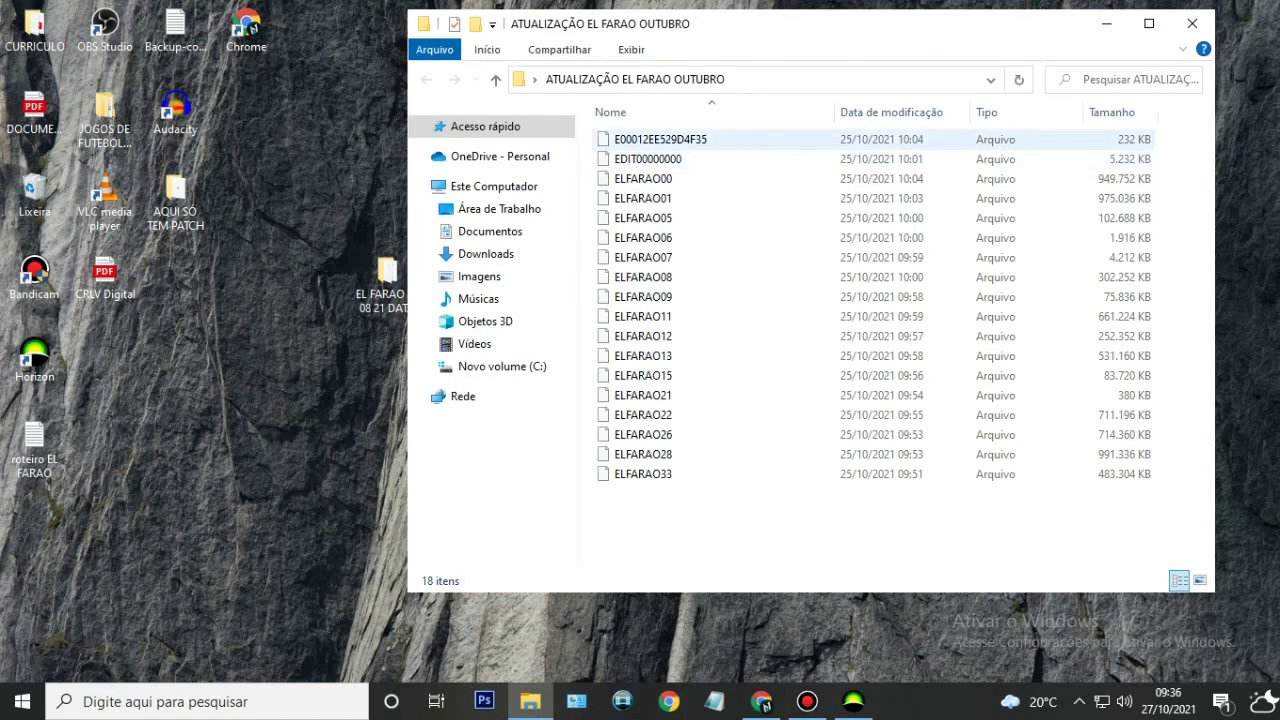
click(700, 139)
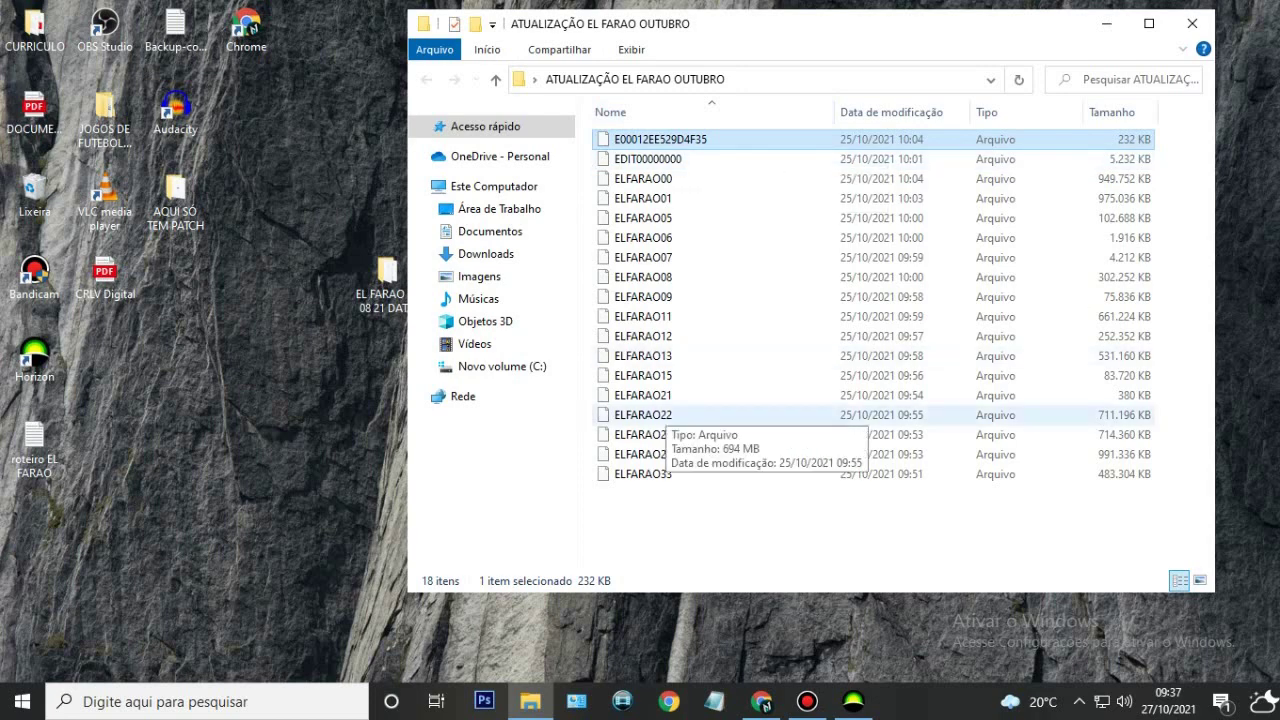
click(1192, 23)
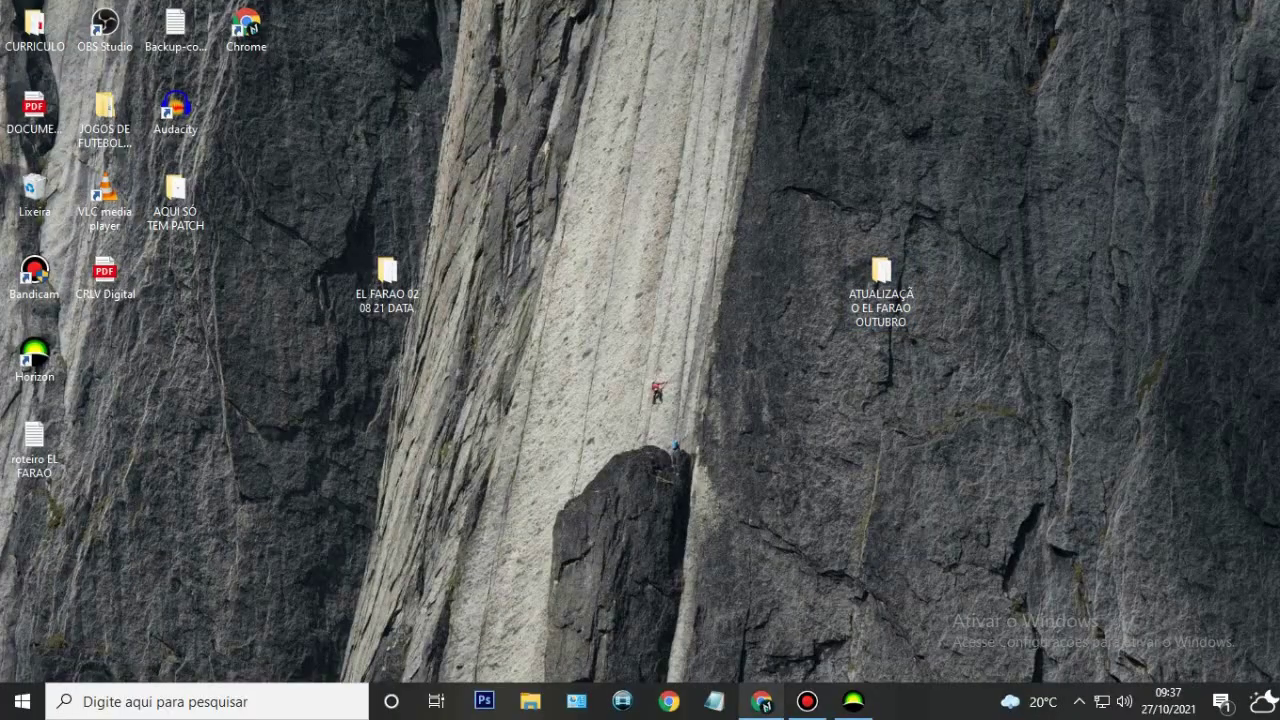
- Return to the Facebook group post in the browser and read the note above the complete patch link
click(761, 701)
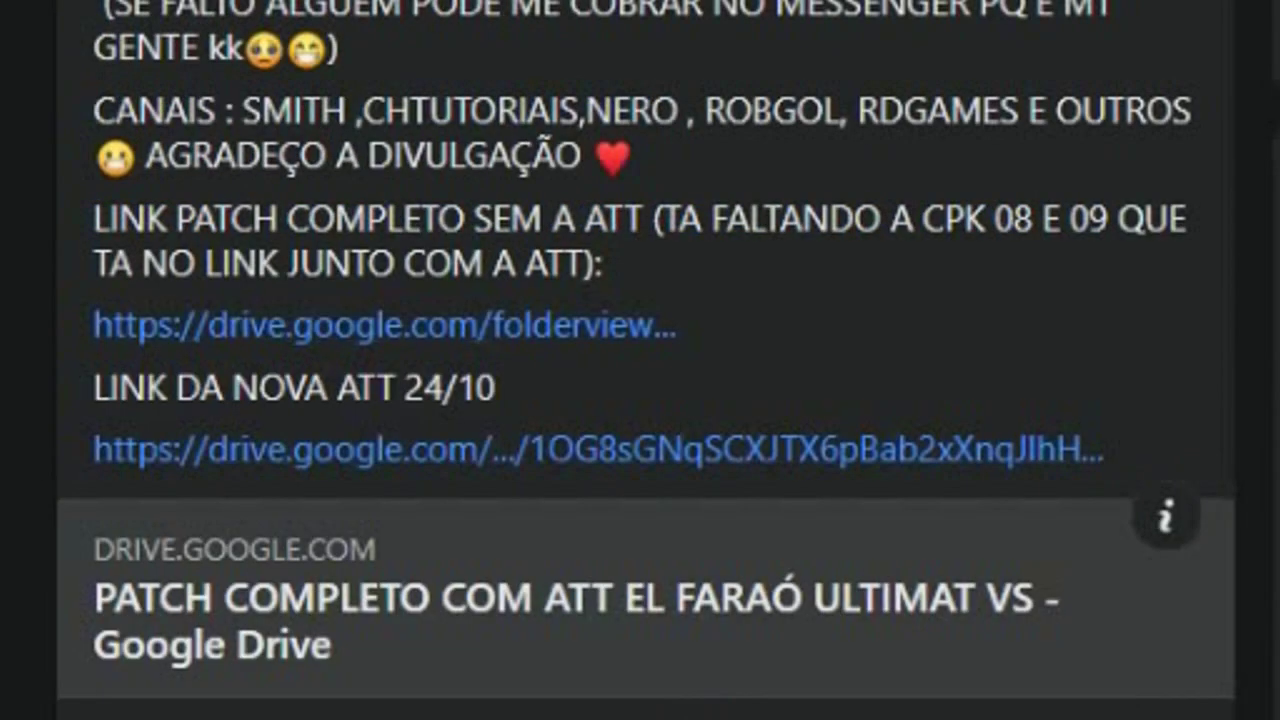
drag(112, 218, 388, 218)
drag(438, 218, 766, 218)
click(766, 218)
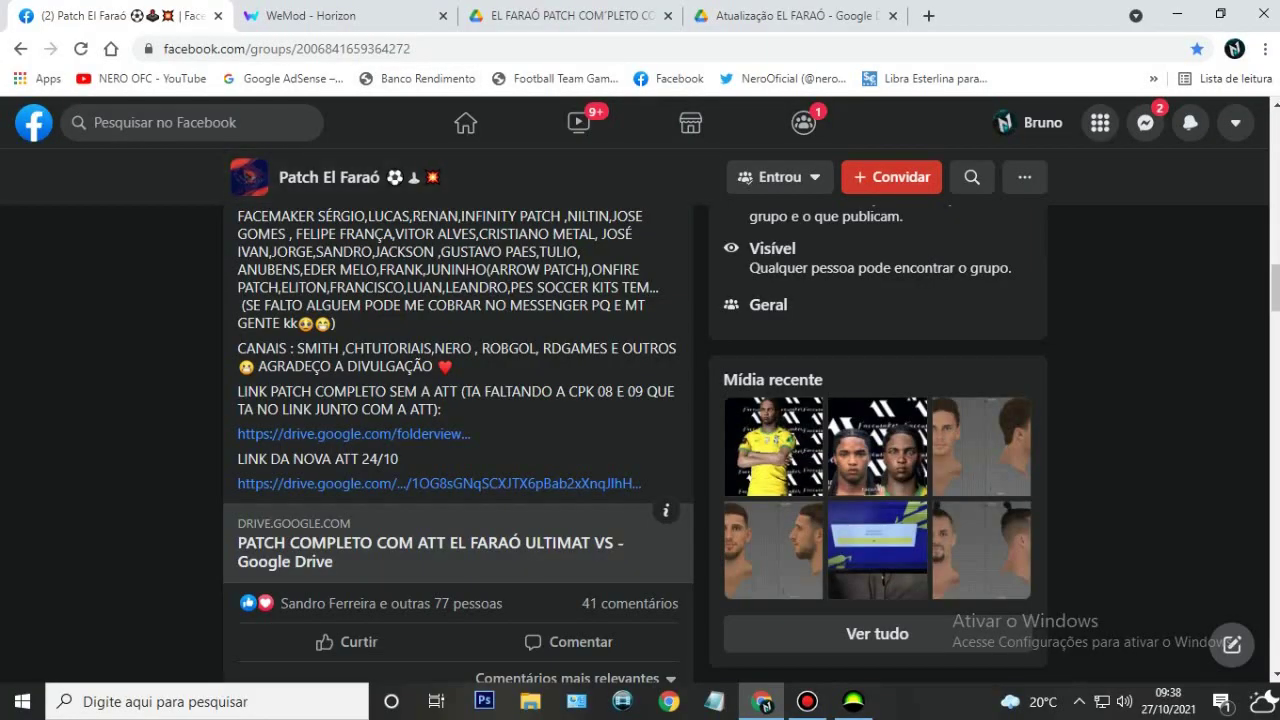
- Switch to the Google Drive folder with the complete El Faraó patch and look through its files
click(604, 14)
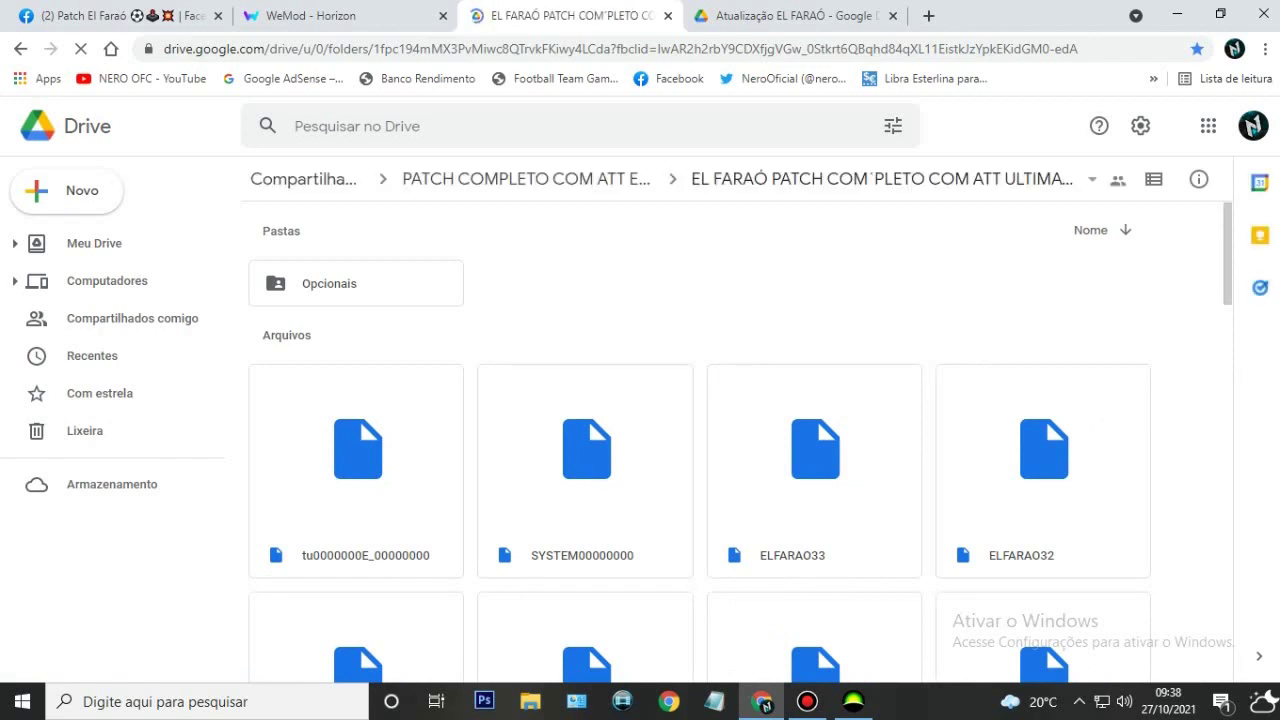
scroll(700, 440, down, 3)
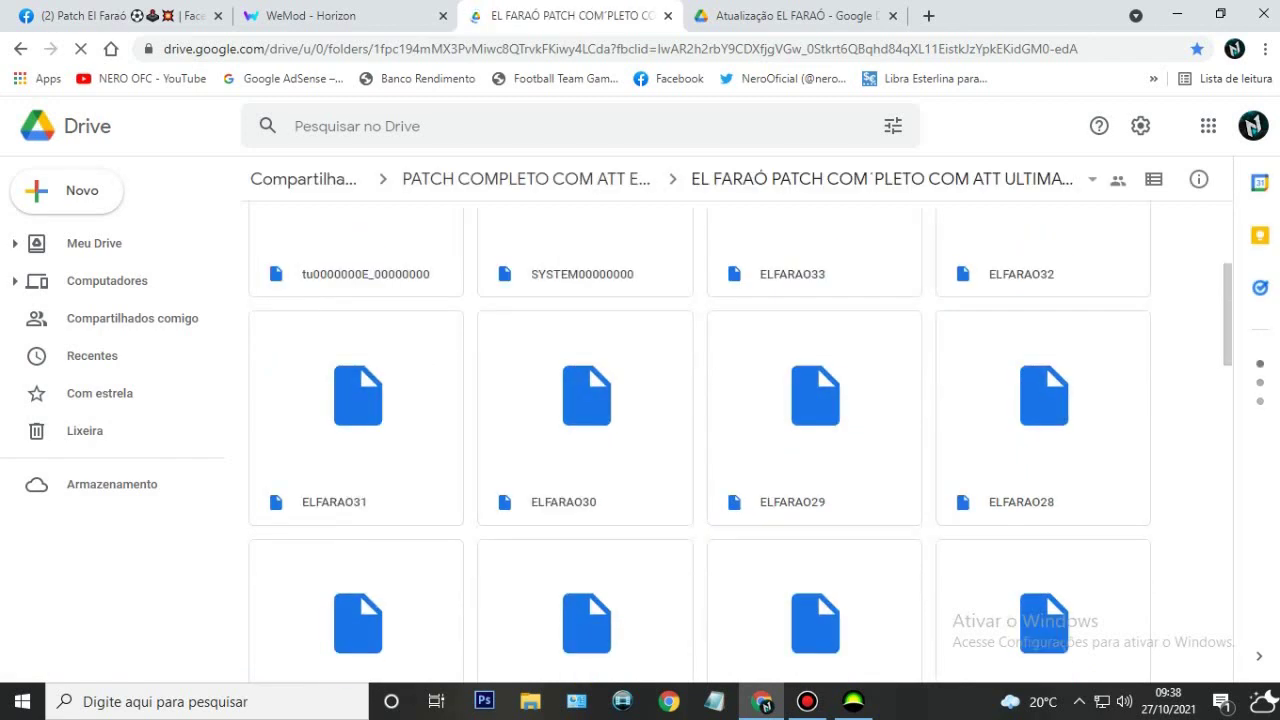
scroll(700, 440, down, 4)
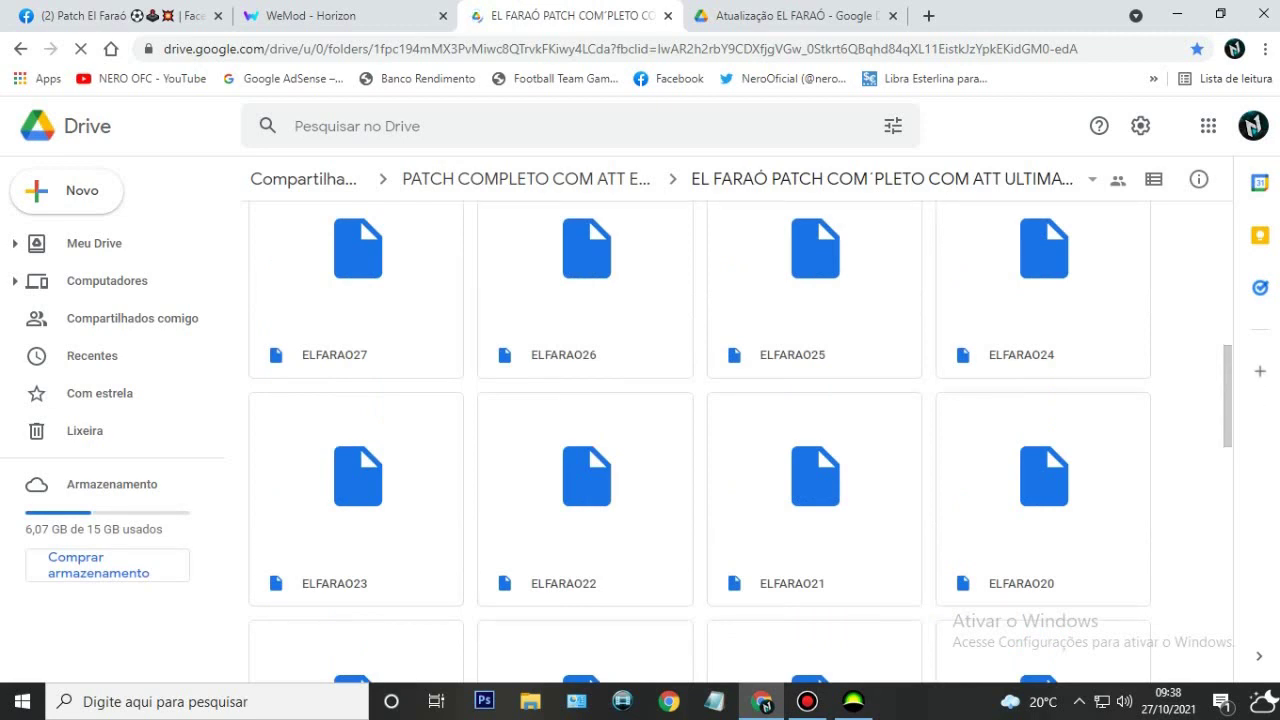
scroll(740, 440, down, 20)
scroll(740, 440, up, 20)
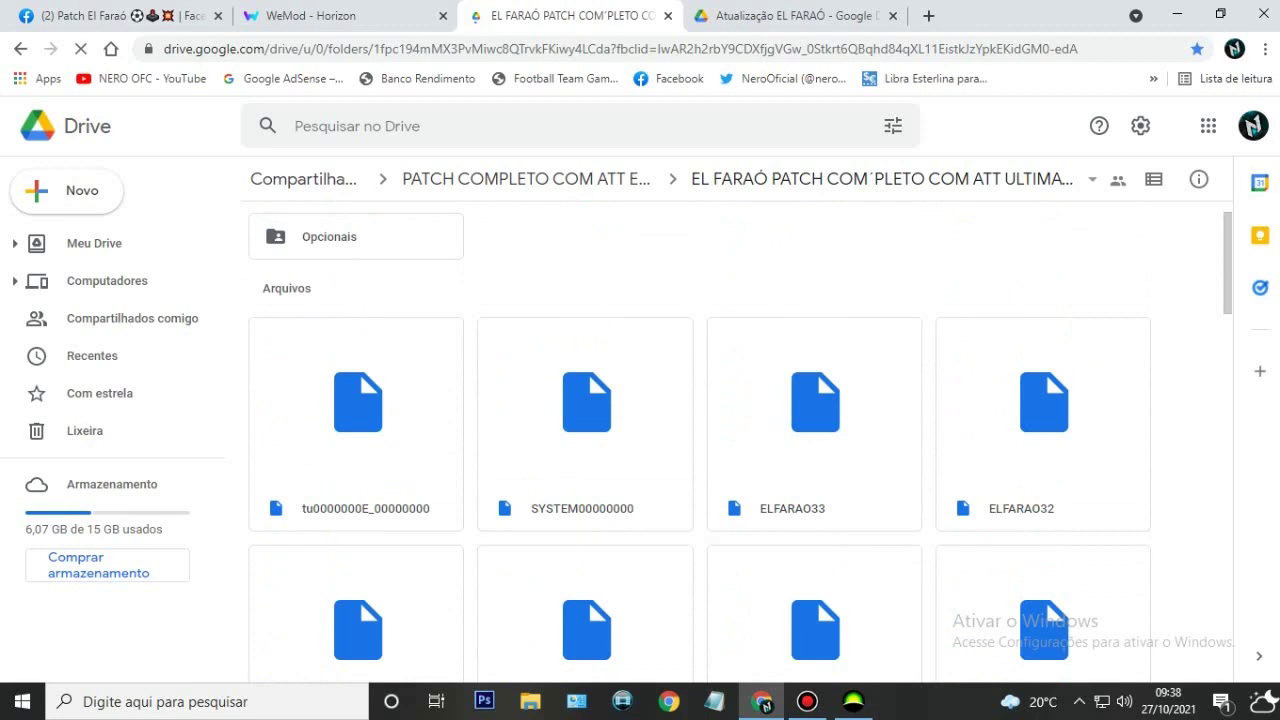
- View the WeMod Horizon download page and dismiss the translation prompt
key(ctrl+shift+Tab)
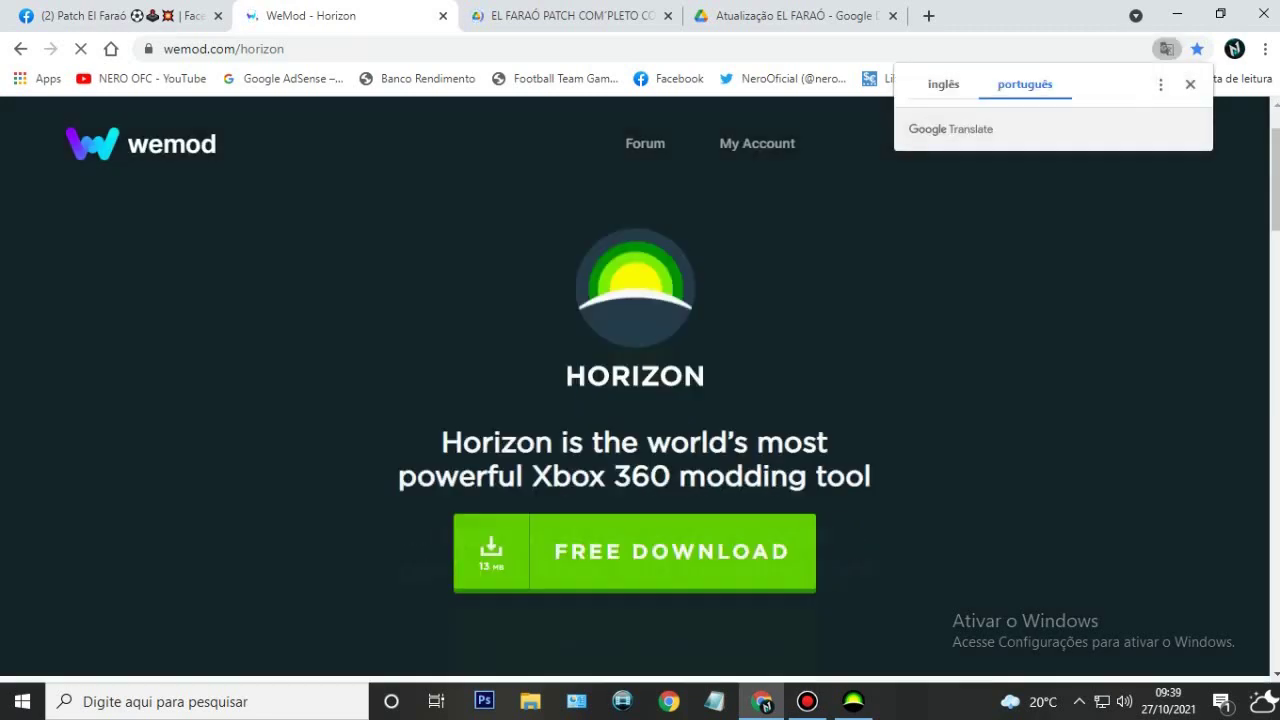
click(1190, 84)
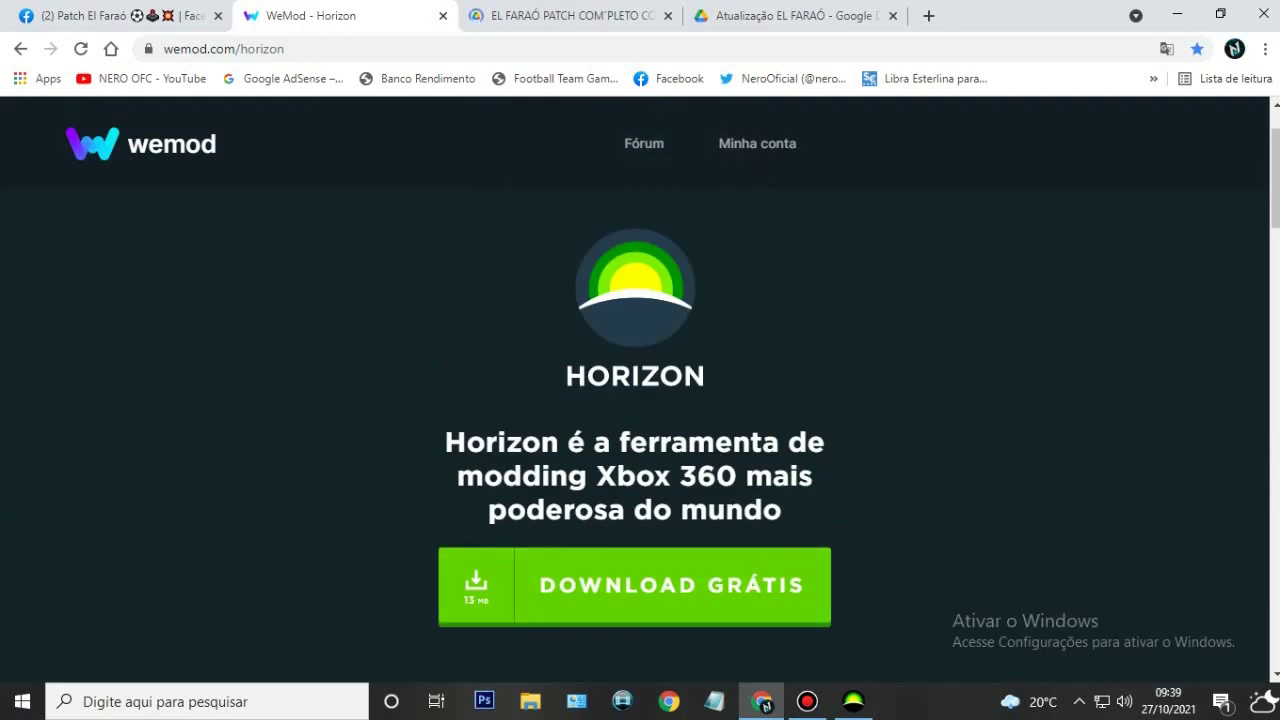
- Return to the complete patch folder on Google Drive and show the download option for the file tu0000000E_00000000
key(ctrl+Tab)
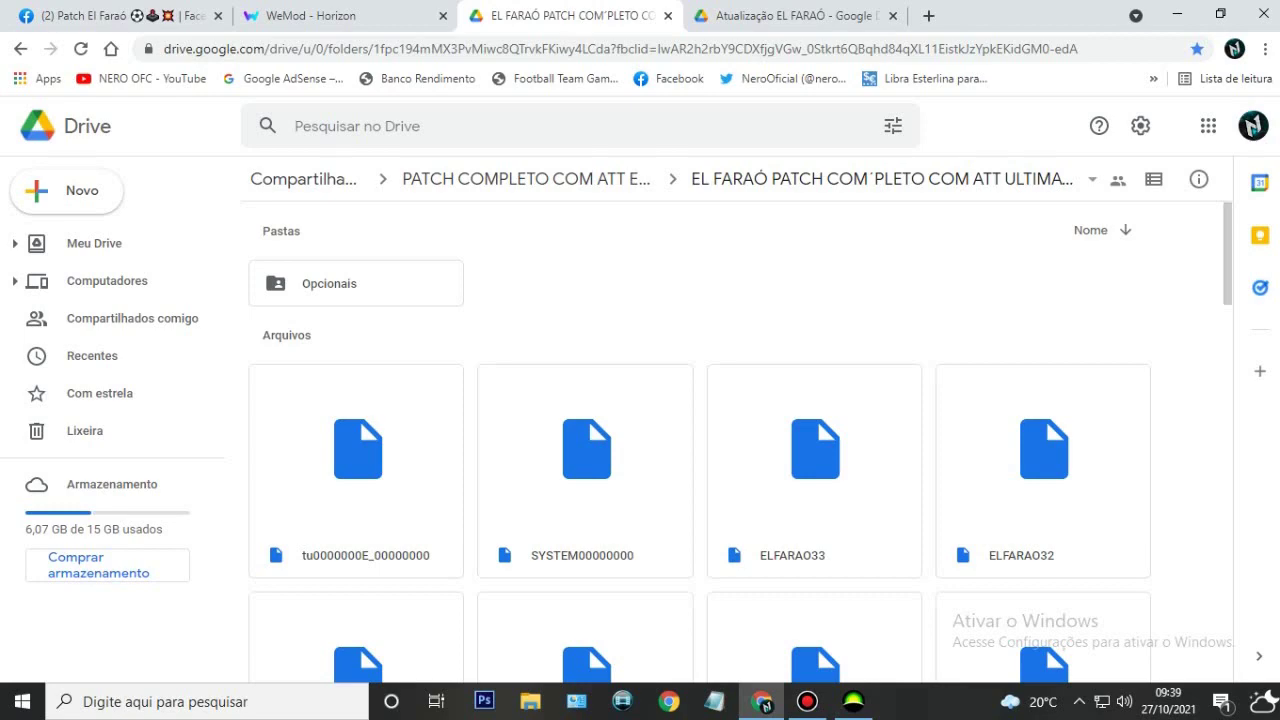
scroll(740, 443, down, 20)
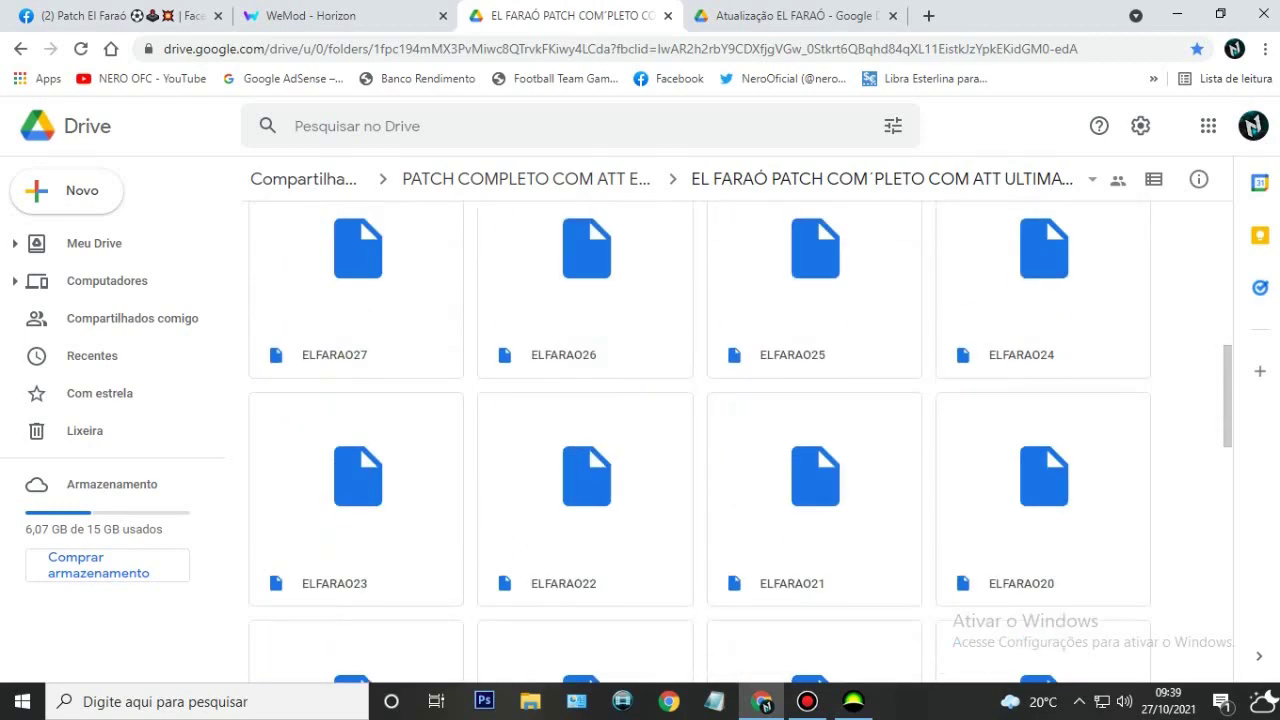
scroll(740, 443, up, 20)
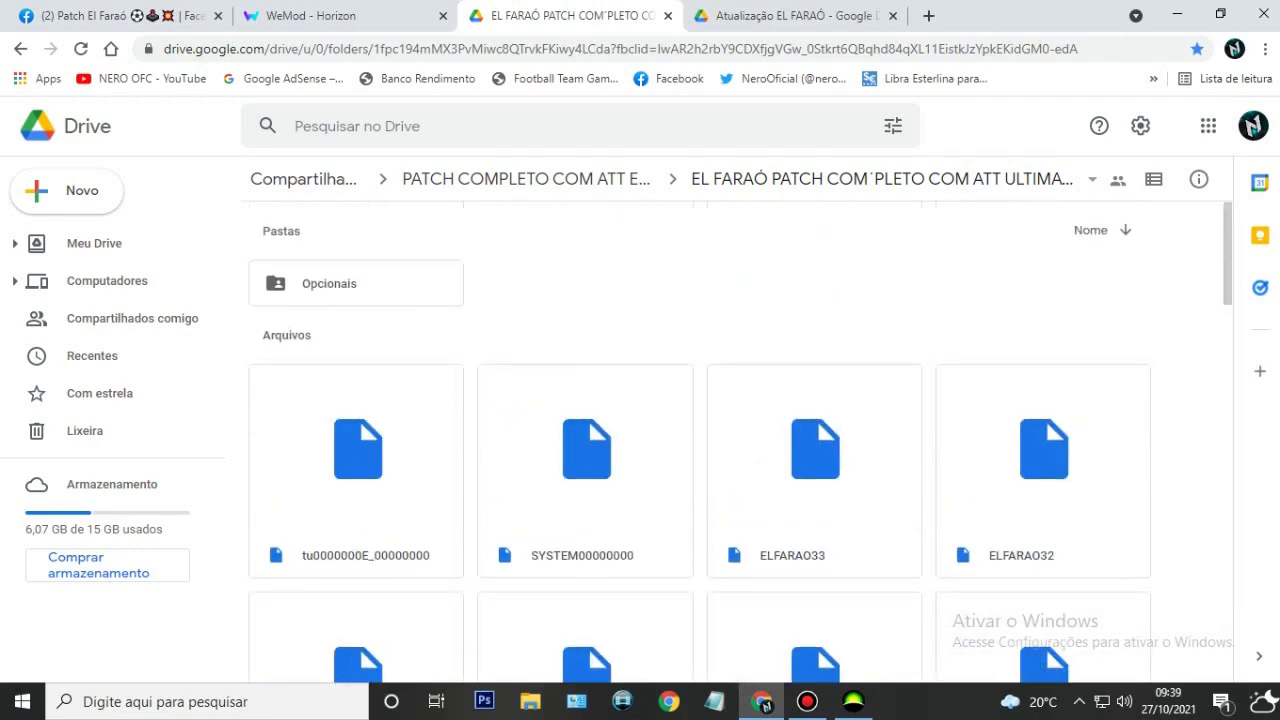
click(356, 470)
scroll(740, 443, down, 1)
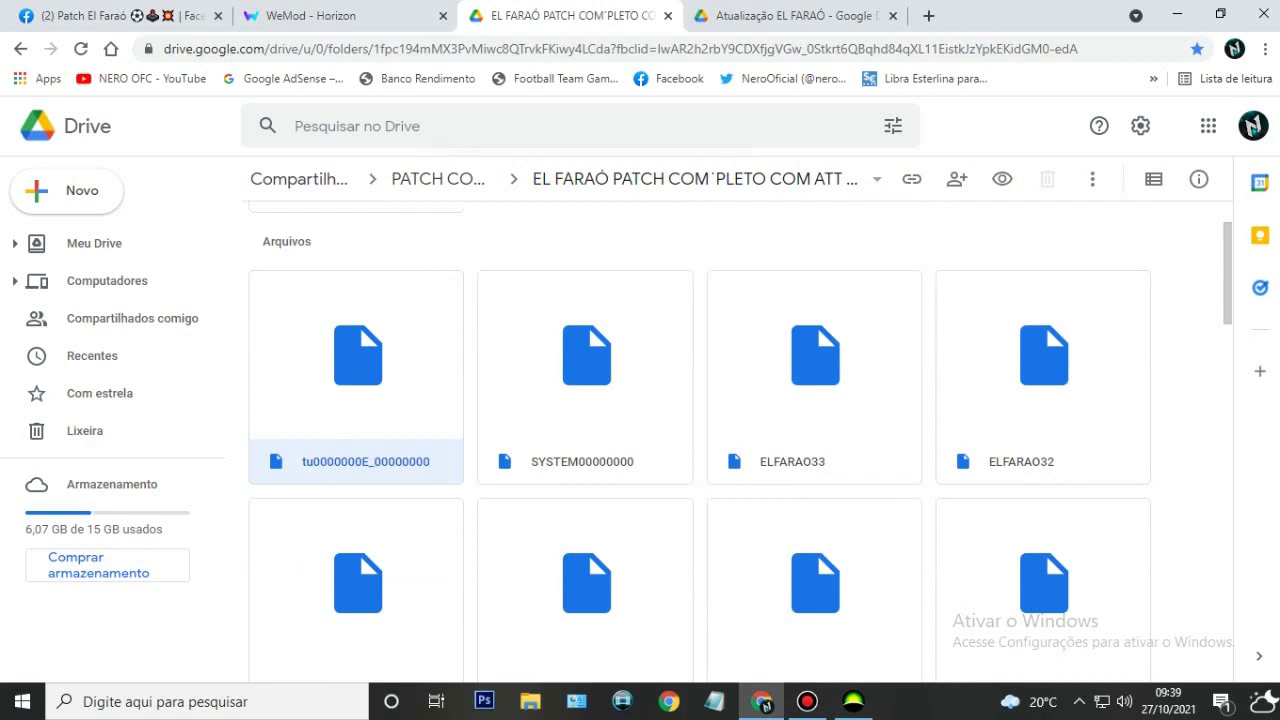
right_click(424, 461)
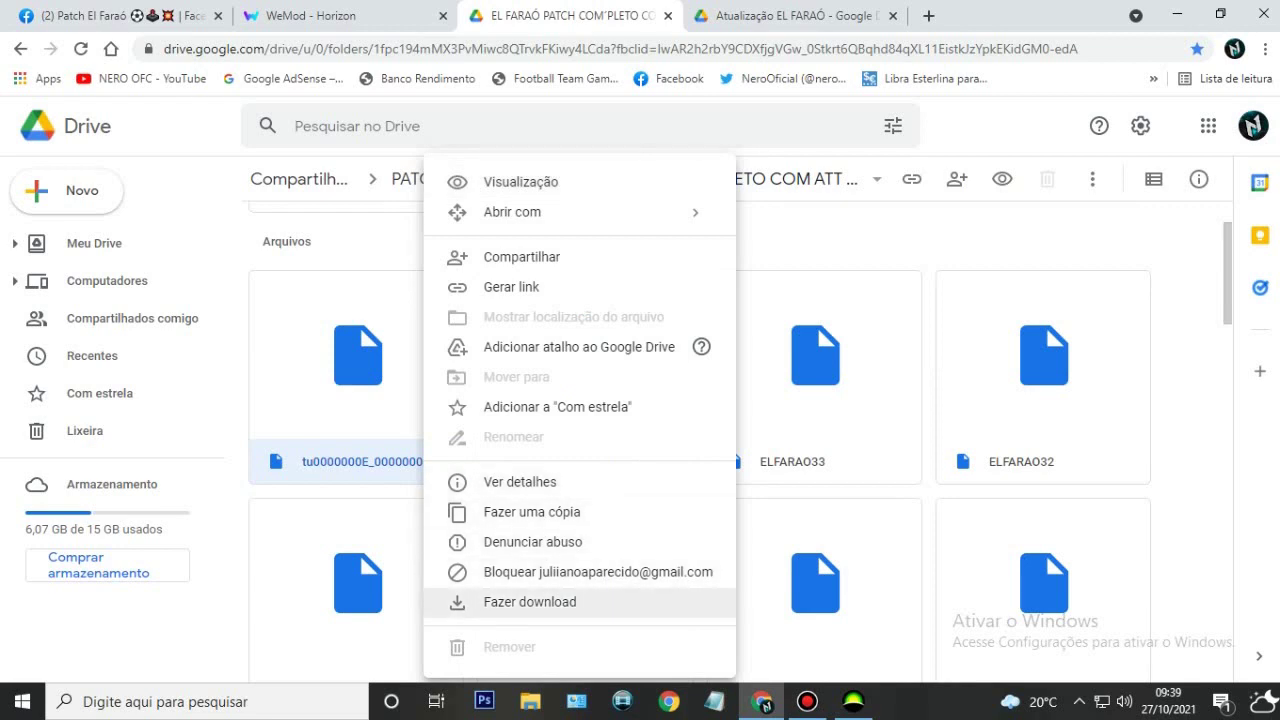
key(Return)
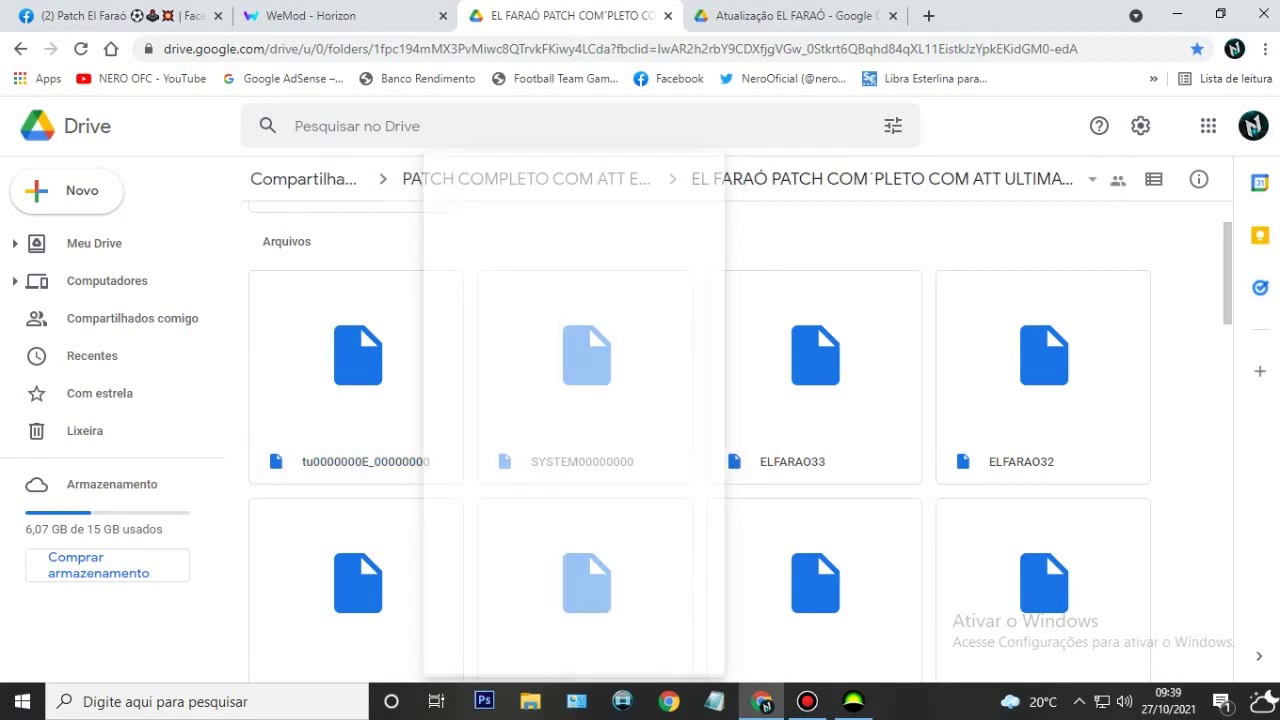
- Examine the full list of patch files in the folder, from tu0000000E_00000000 to DpFileList.bin
scroll(700, 440, down, 20)
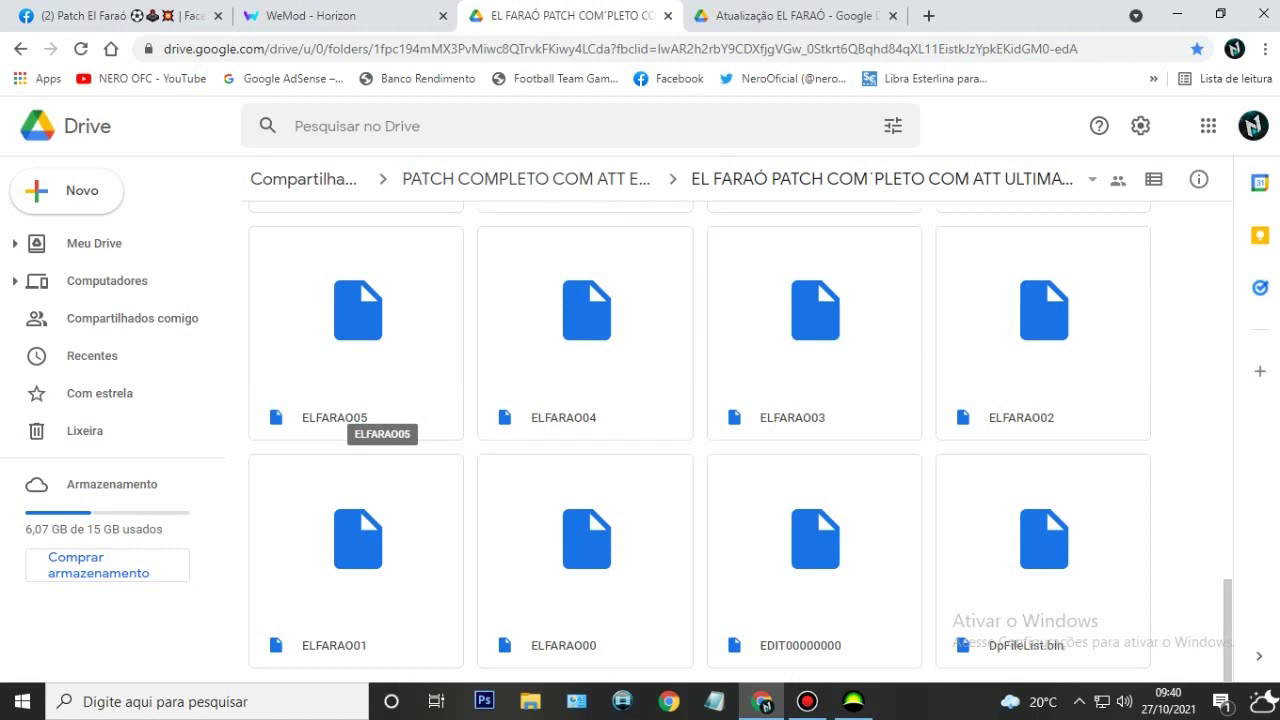
scroll(355, 420, up, 12)
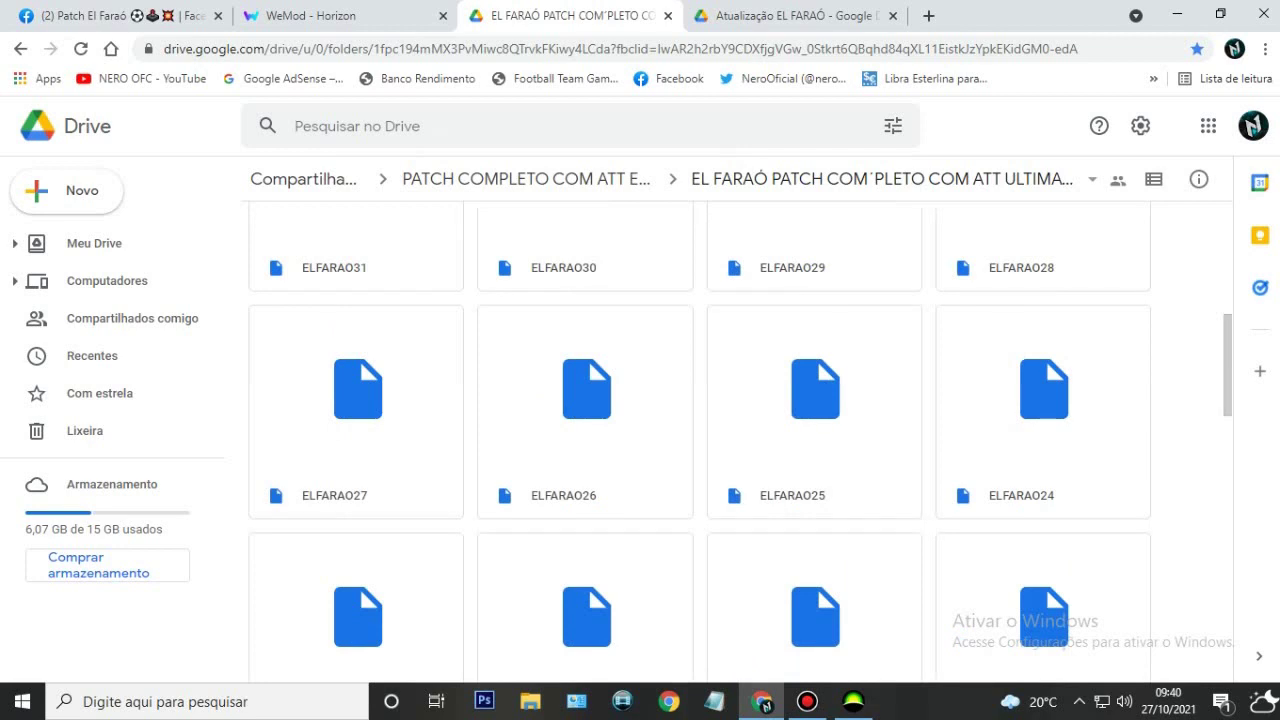
scroll(700, 440, up, 5)
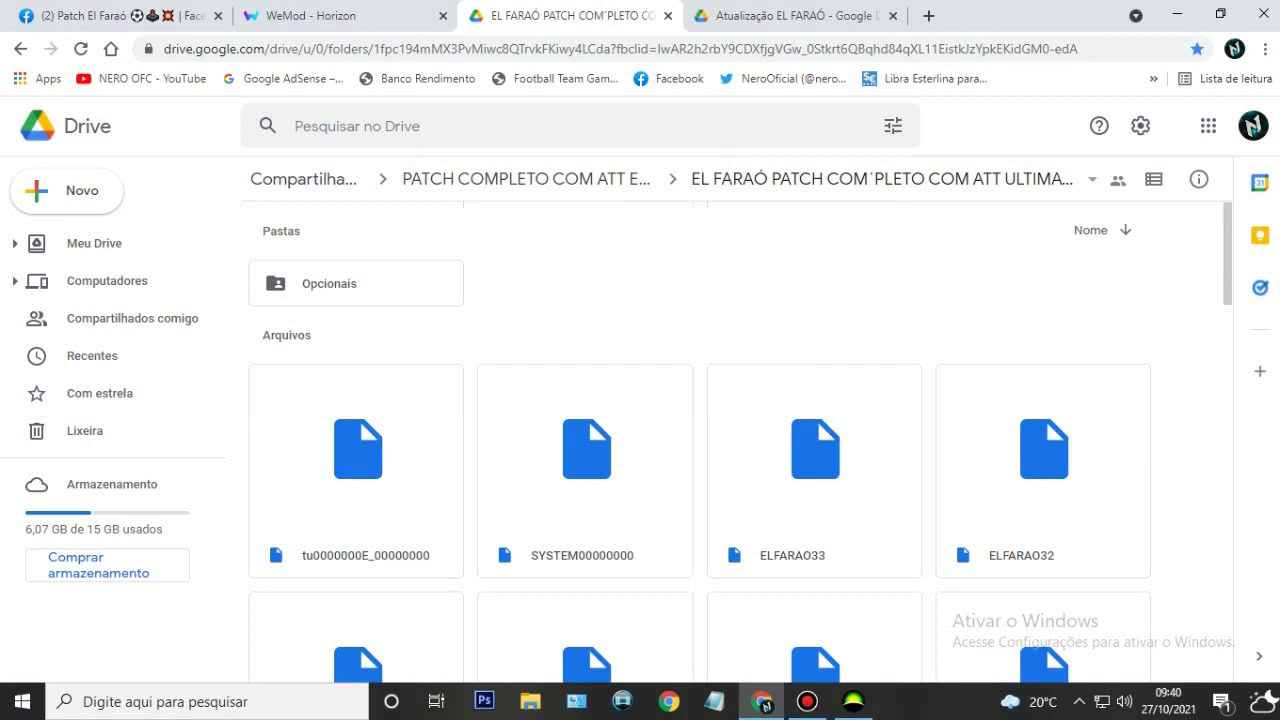
mouse_move(1227, 254)
mouse_down()
mouse_move(1227, 290)
mouse_move(1227, 254)
mouse_up()
scroll(740, 440, down, 20)
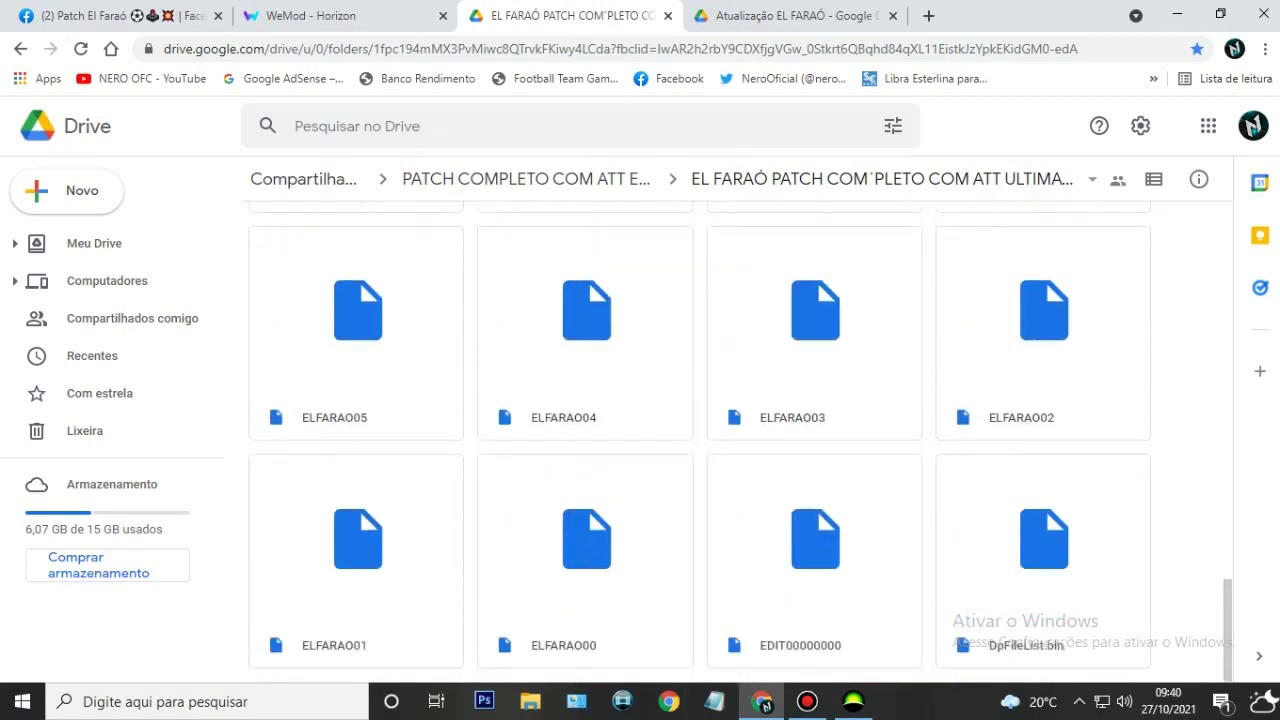
scroll(740, 440, up, 20)
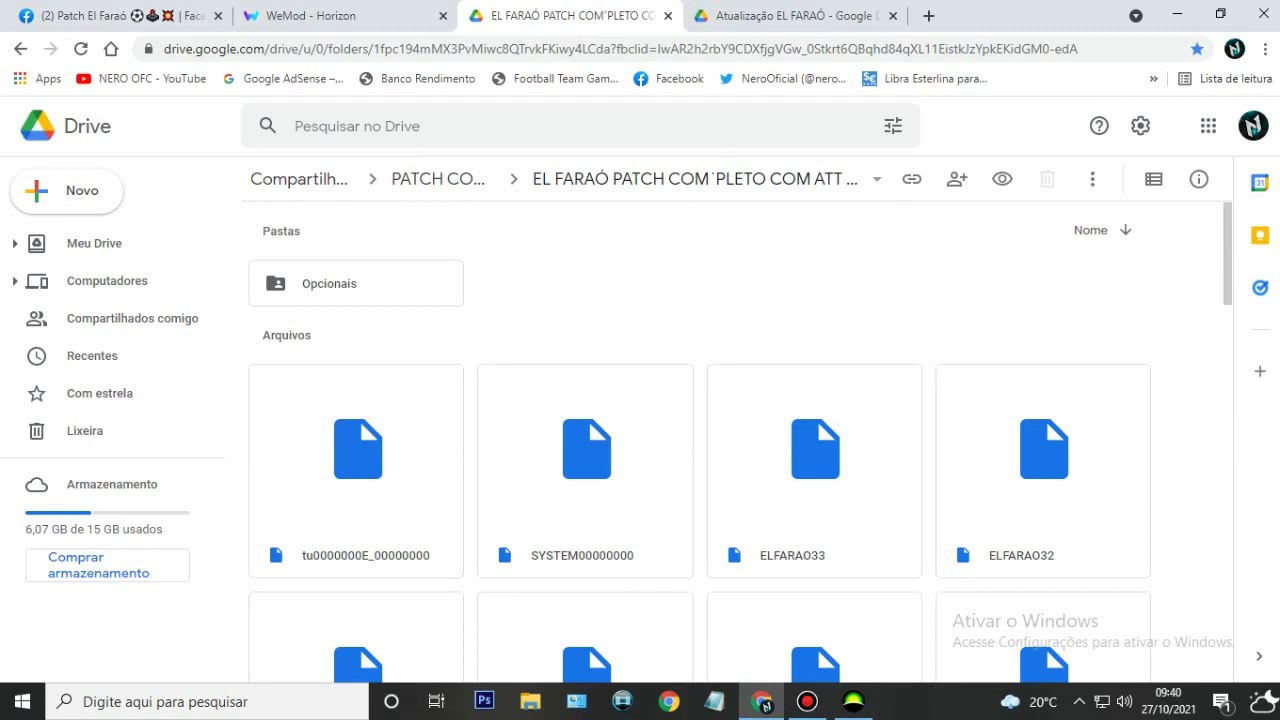
- Examine the T.U, SALA DE IMPRENSA and PERFIL configurado folders inside Opcionais, and return to the patch folder's file list
click(355, 283)
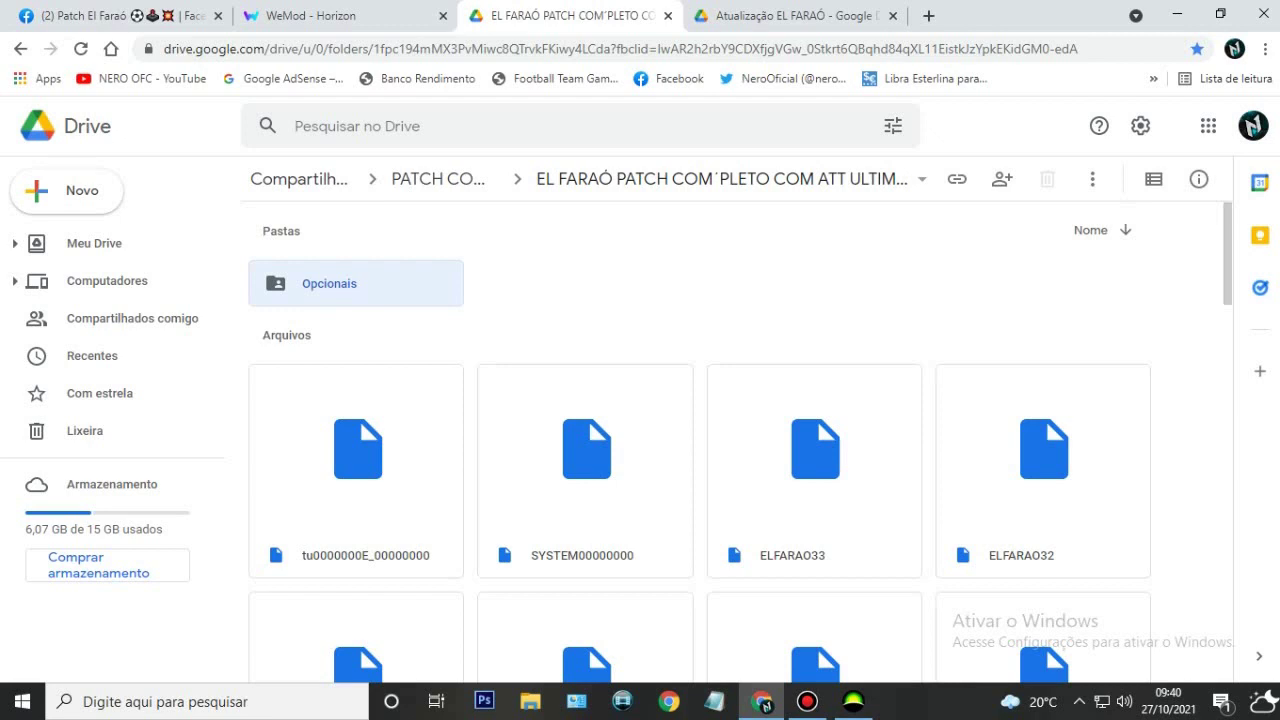
double_click(355, 283)
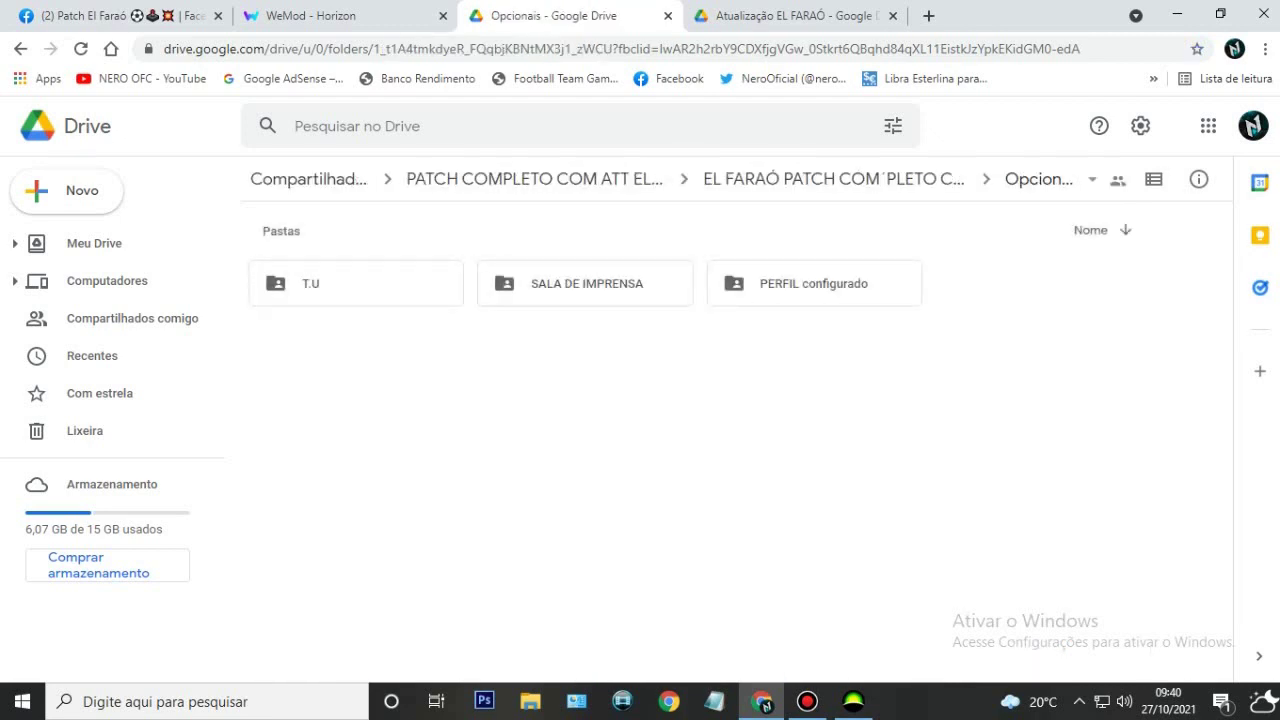
click(814, 283)
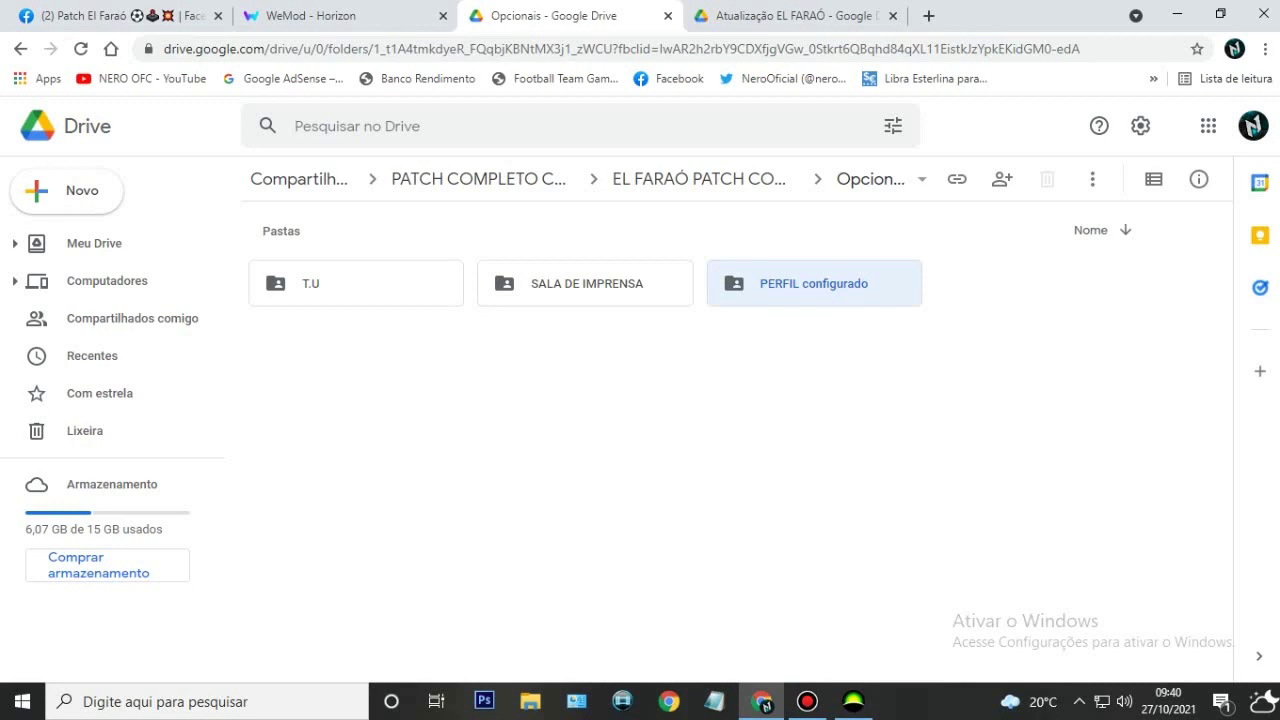
click(585, 283)
click(355, 283)
click(20, 48)
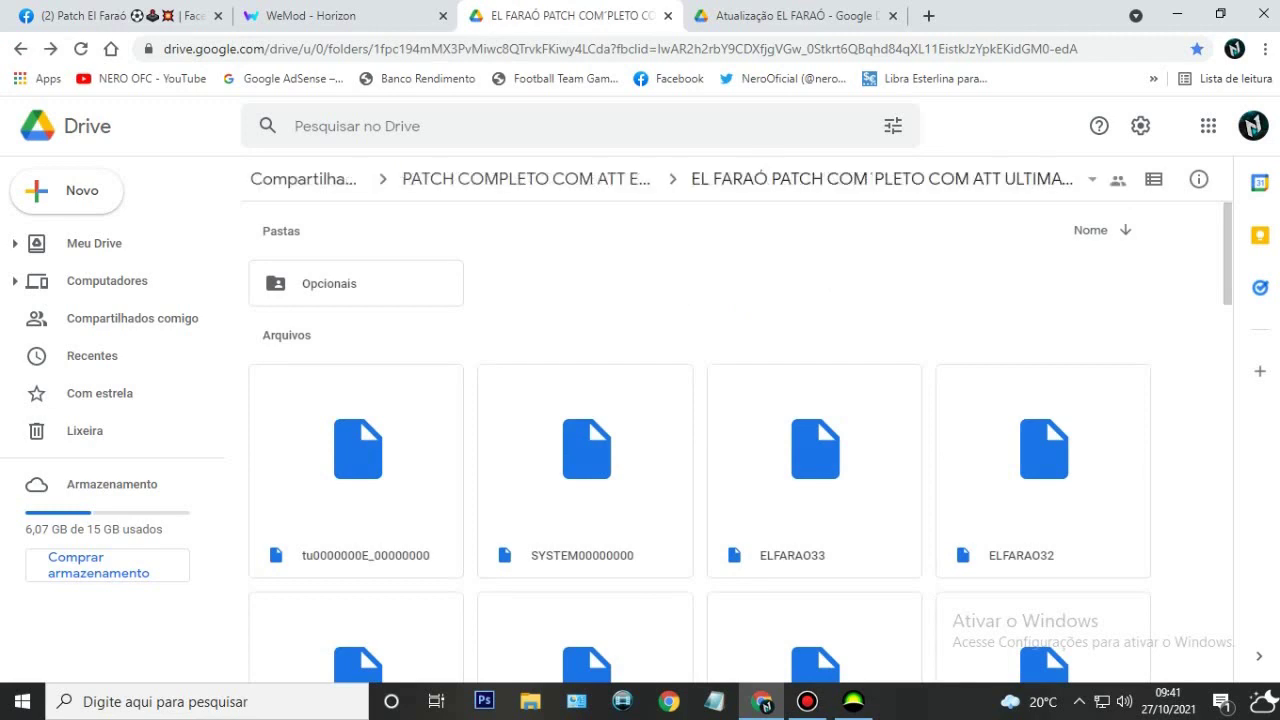
scroll(742, 438, down, 20)
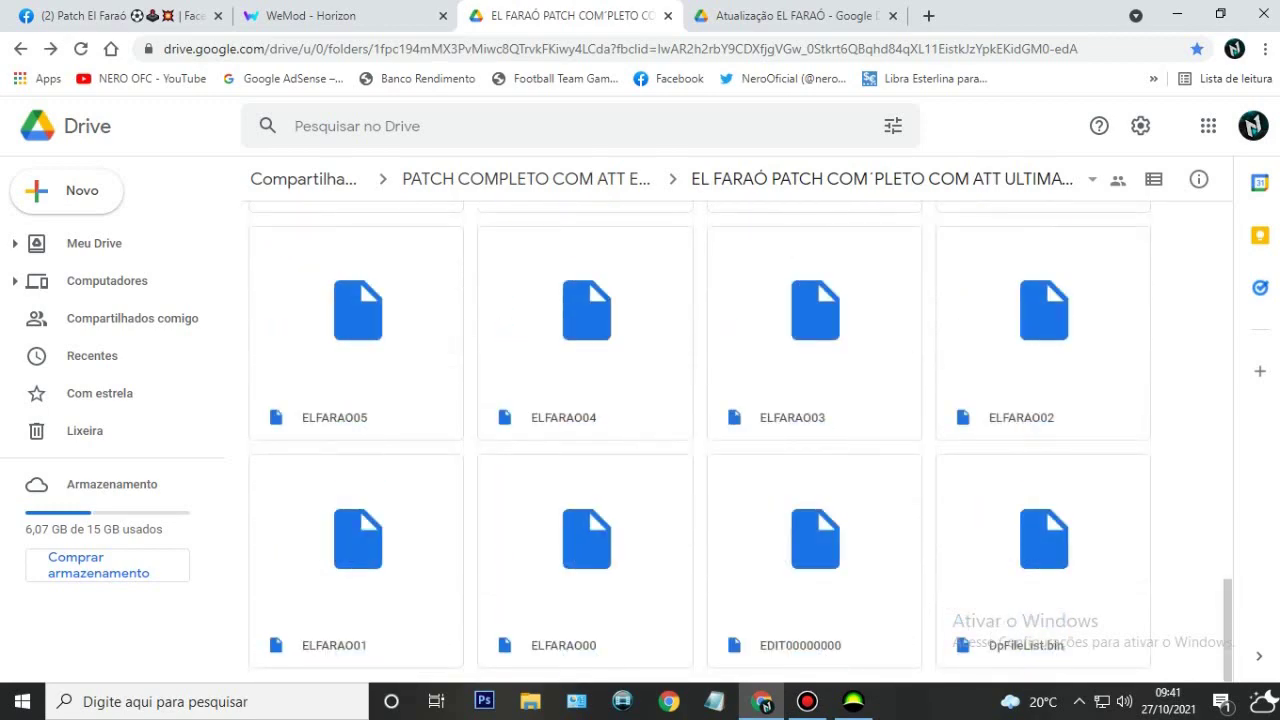
- Return to the start of the complete patch folder's file list and point out the Opcionais folder
scroll(740, 444, up, 20)
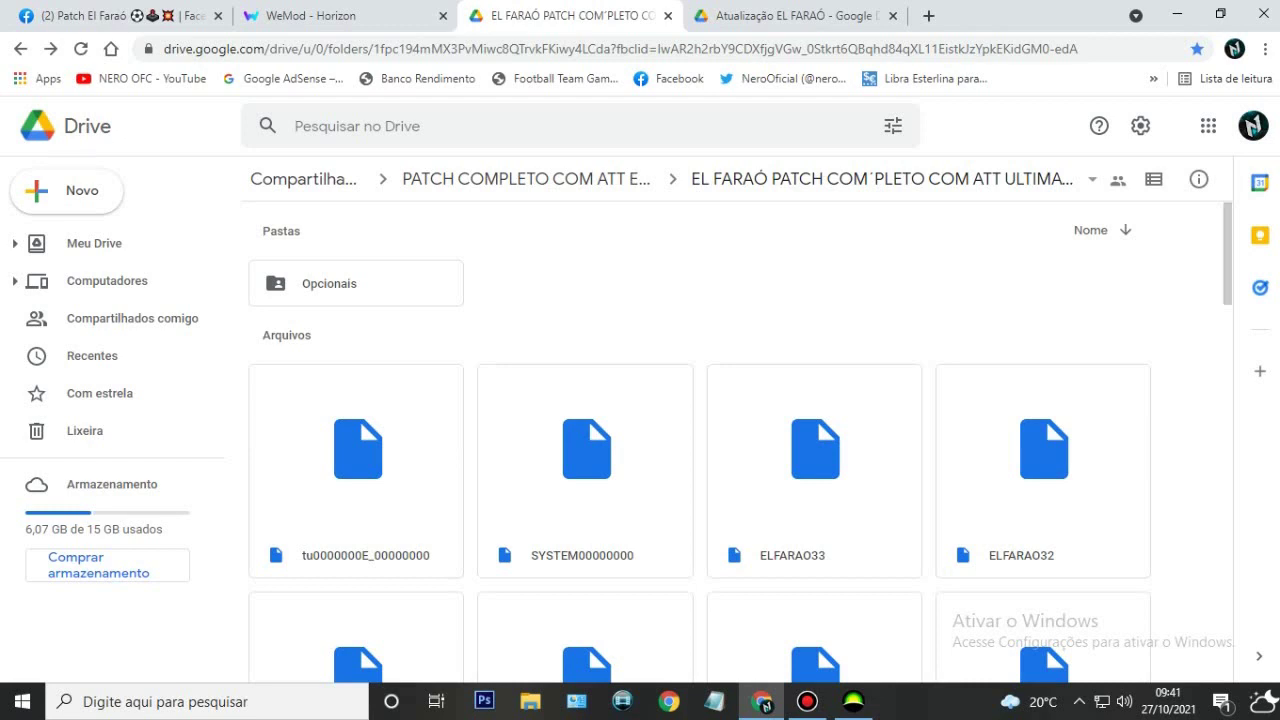
click(807, 701)
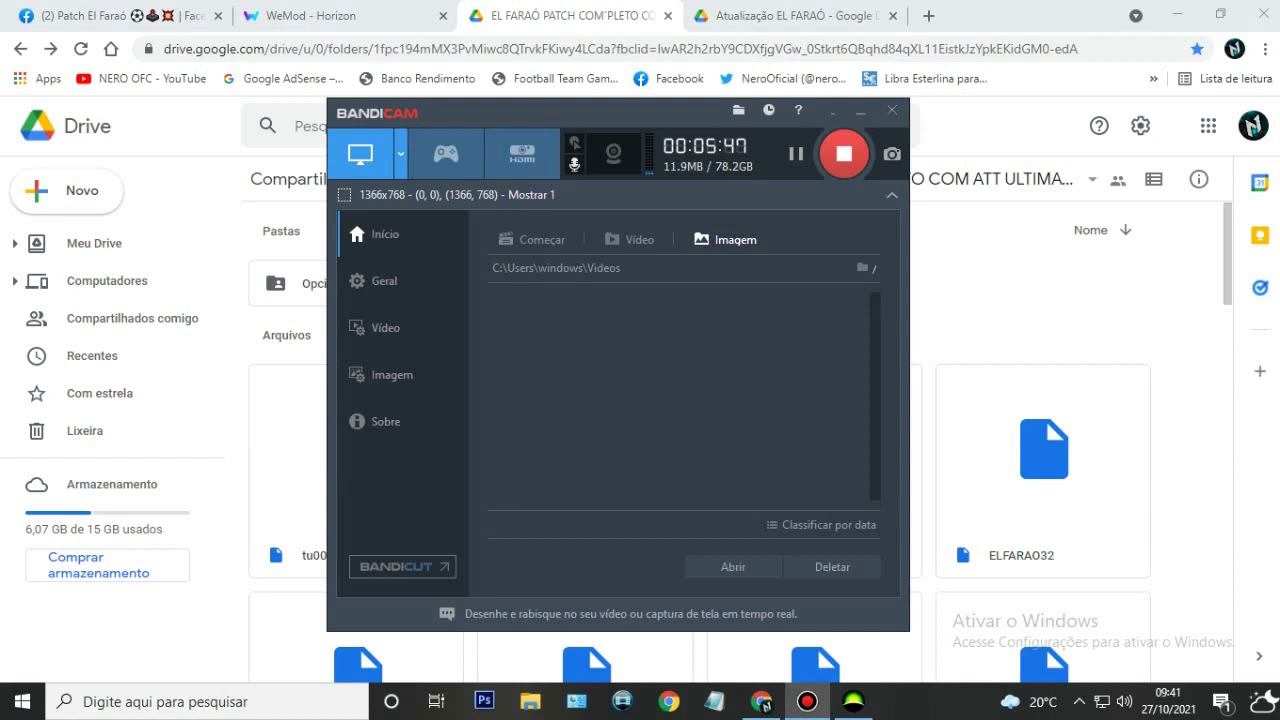
click(861, 110)
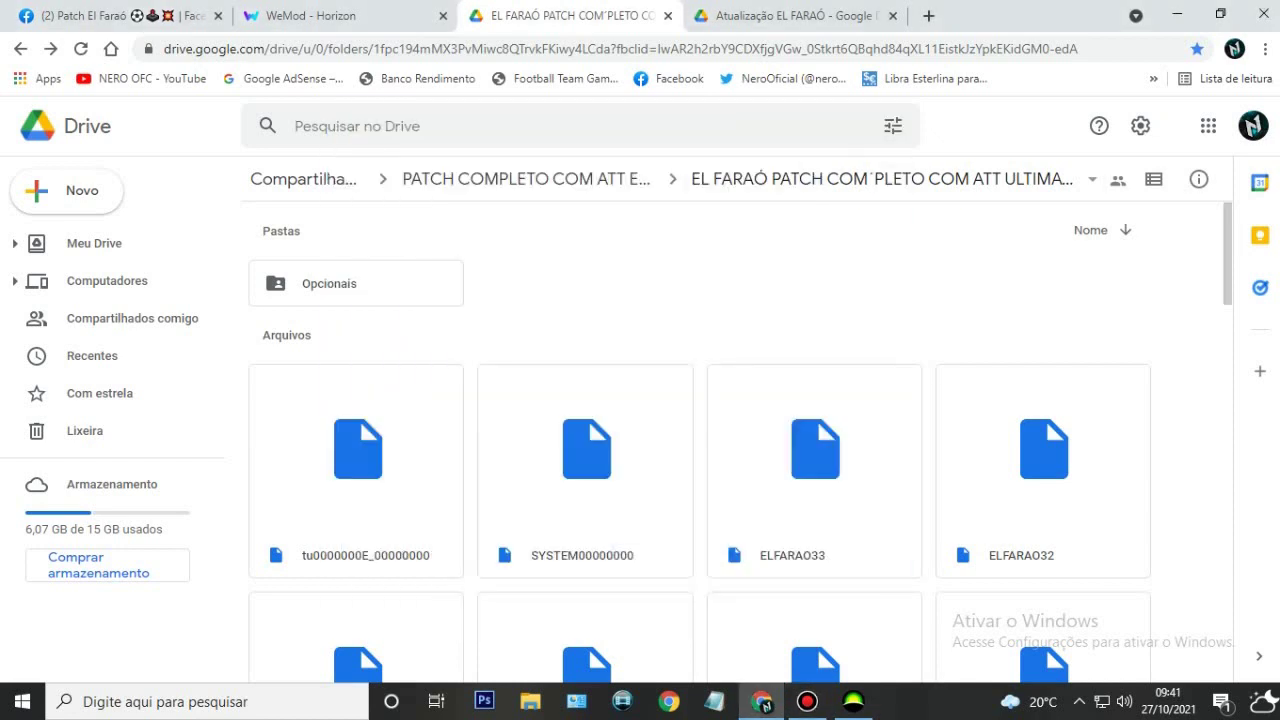
click(355, 283)
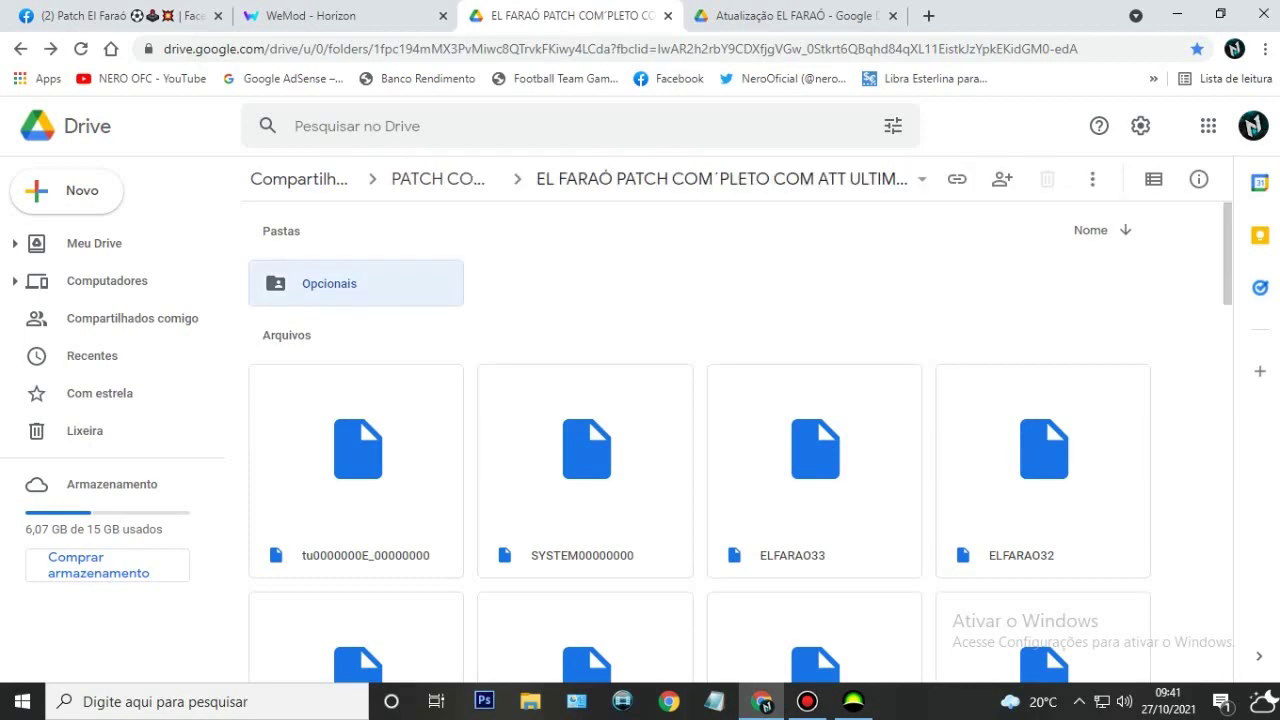
scroll(740, 440, down, 5)
scroll(740, 440, up, 5)
- Switch to the Atualização EL FARAÓ folder on Google Drive, view its files and bring up the download option for ELFARAO28
click(787, 15)
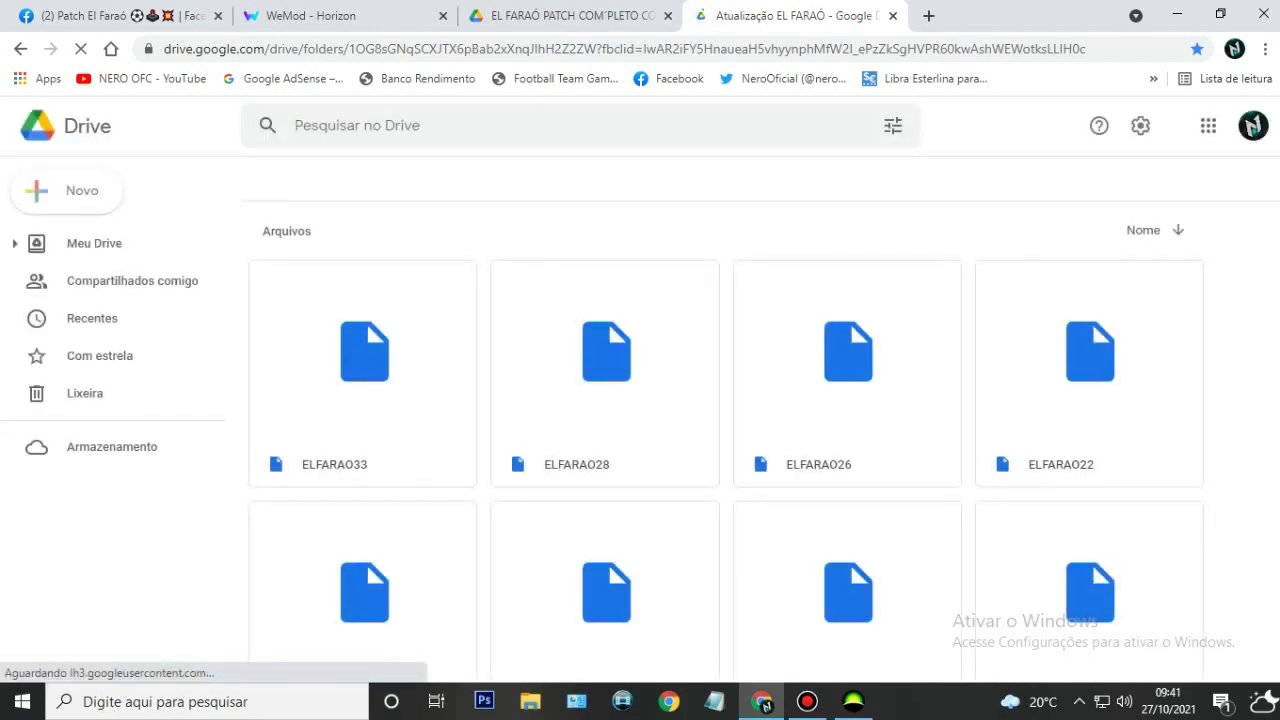
scroll(700, 440, down, 10)
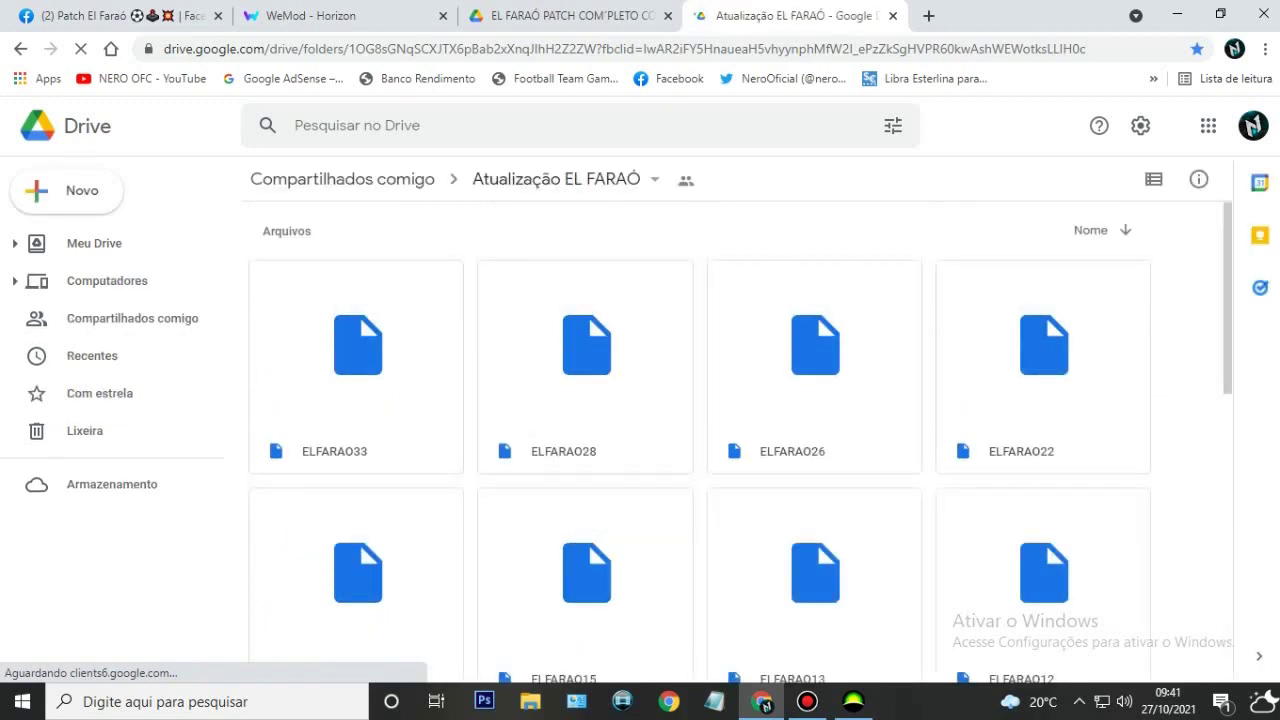
scroll(740, 440, down, 10)
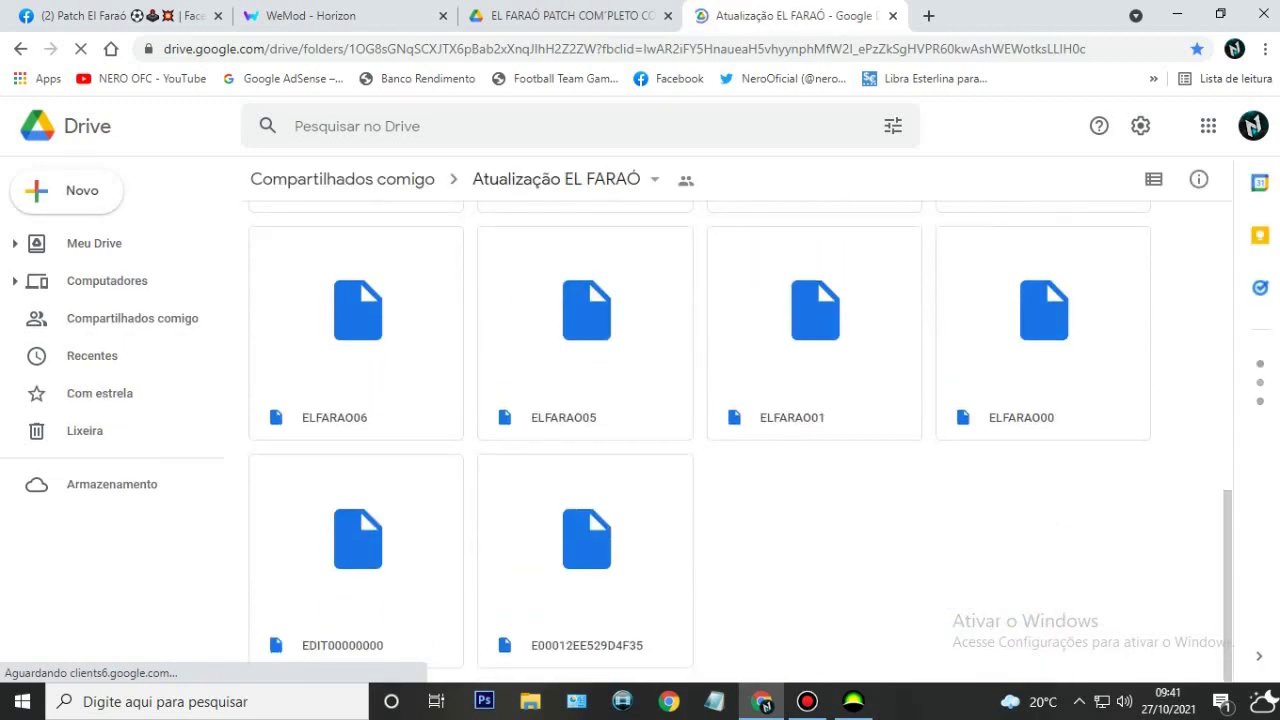
click(585, 366)
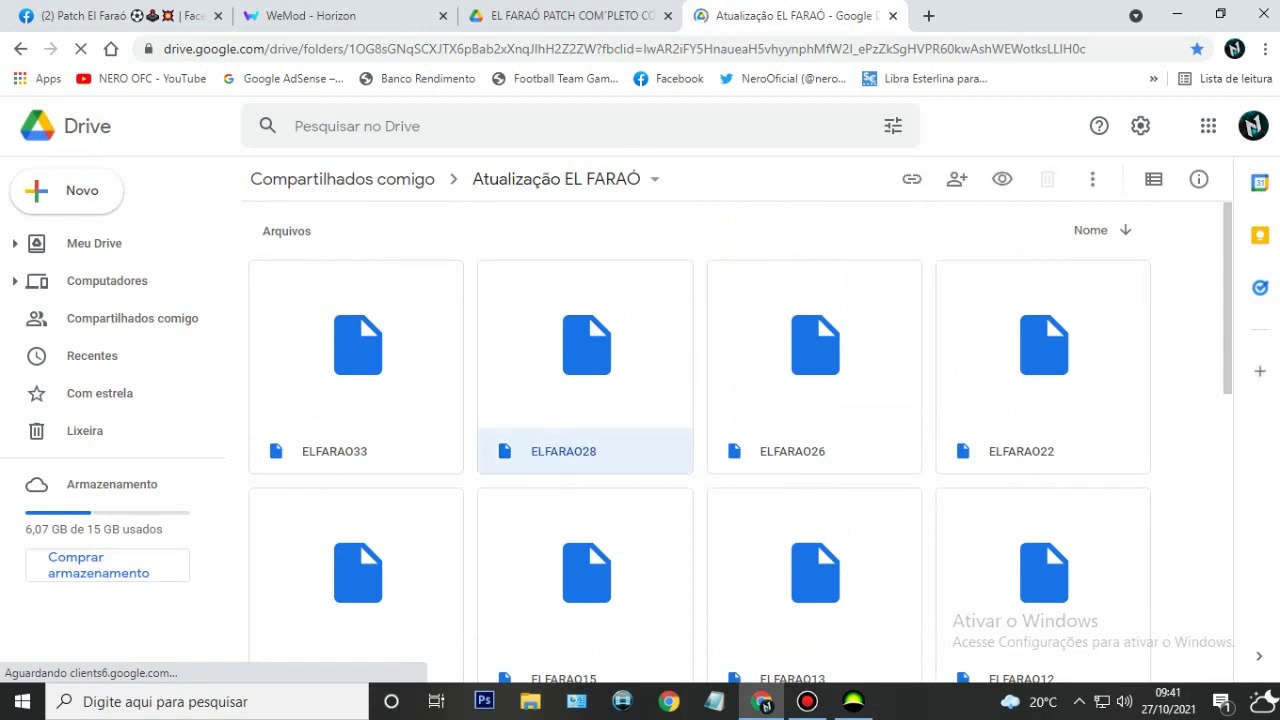
right_click(640, 366)
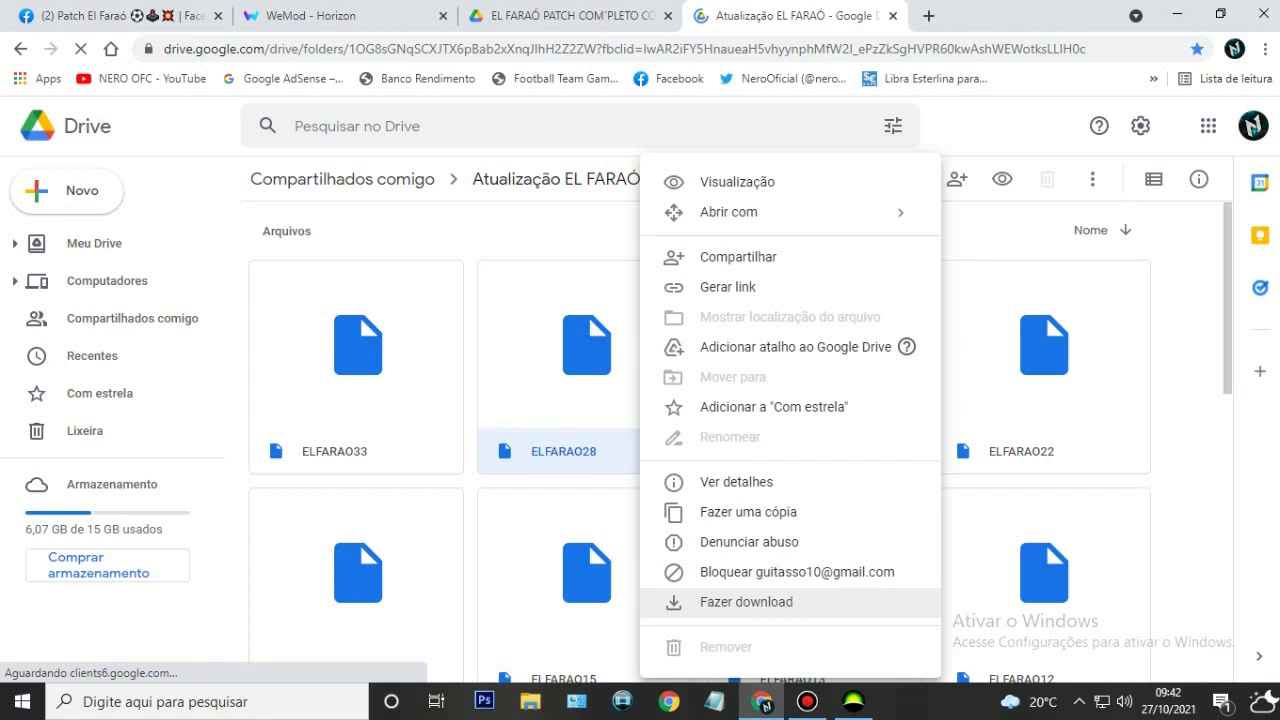
click(746, 601)
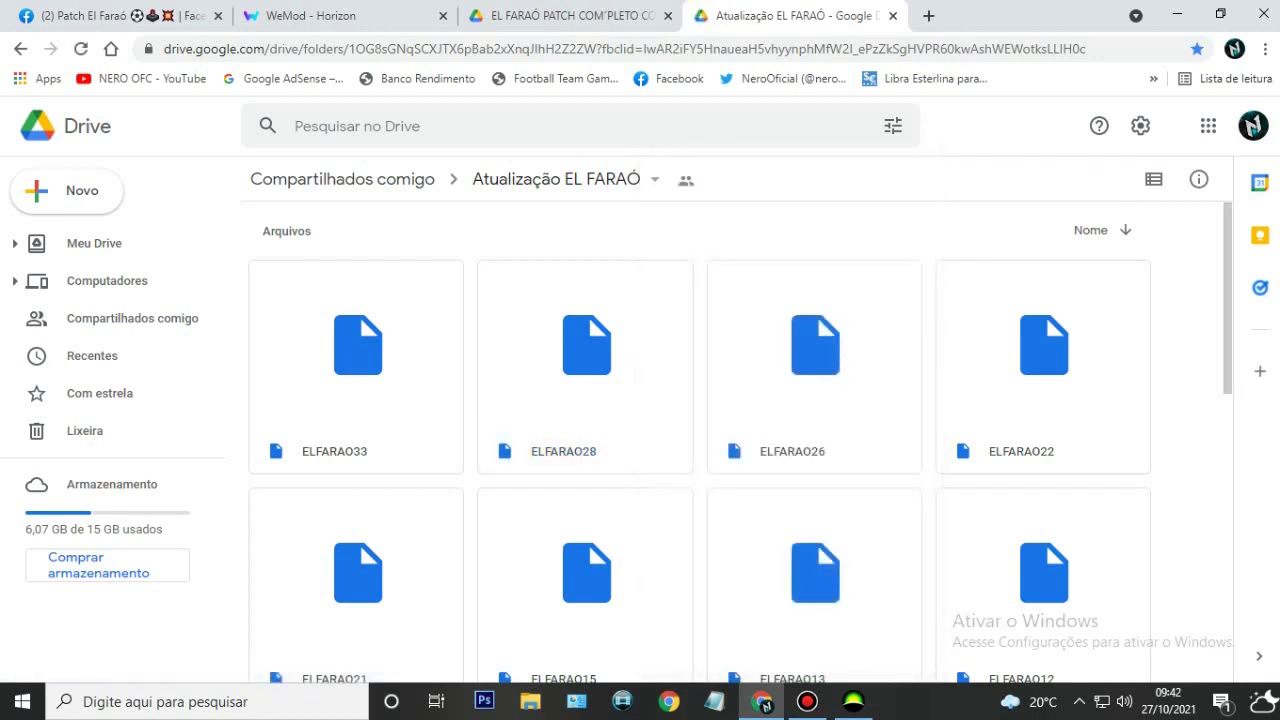
- Examine the update files in the Atualização EL FARAÓ folder, pointing out EDIT00000000 and E00012EE529D4F35
click(807, 701)
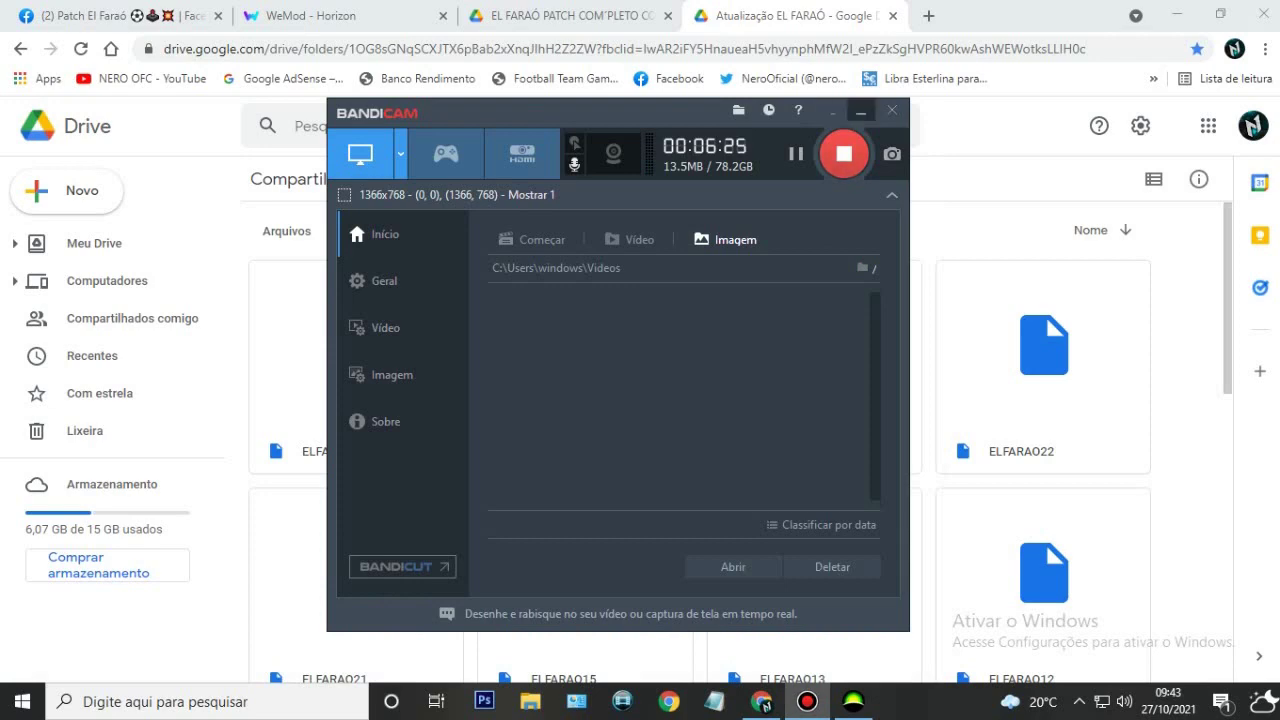
click(764, 703)
scroll(737, 442, down, 7)
scroll(737, 442, up, 7)
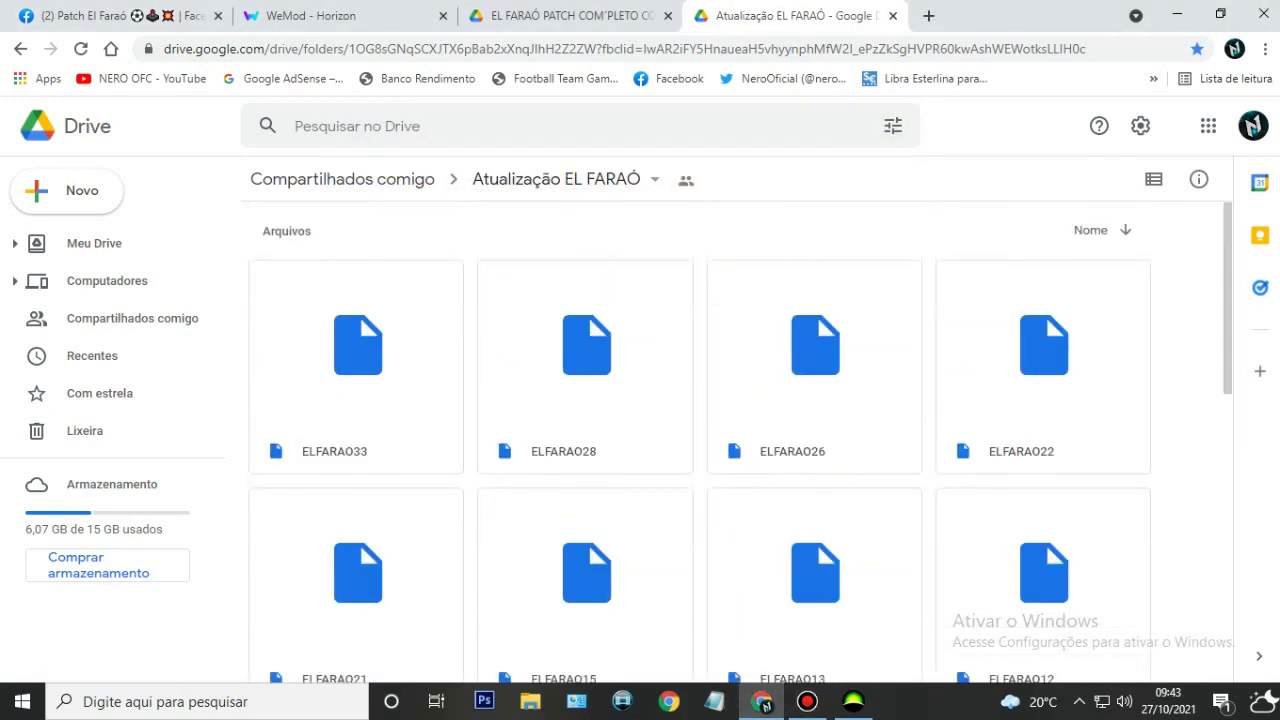
scroll(737, 442, down, 7)
click(356, 560)
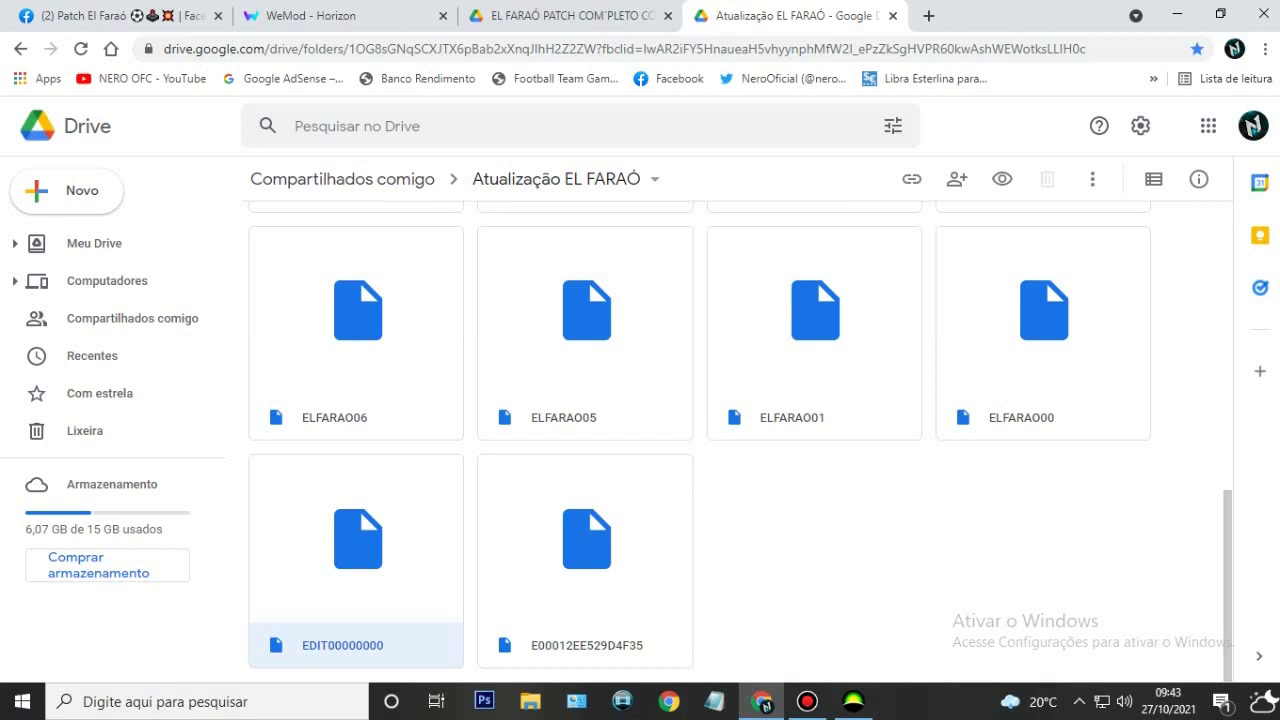
click(585, 560)
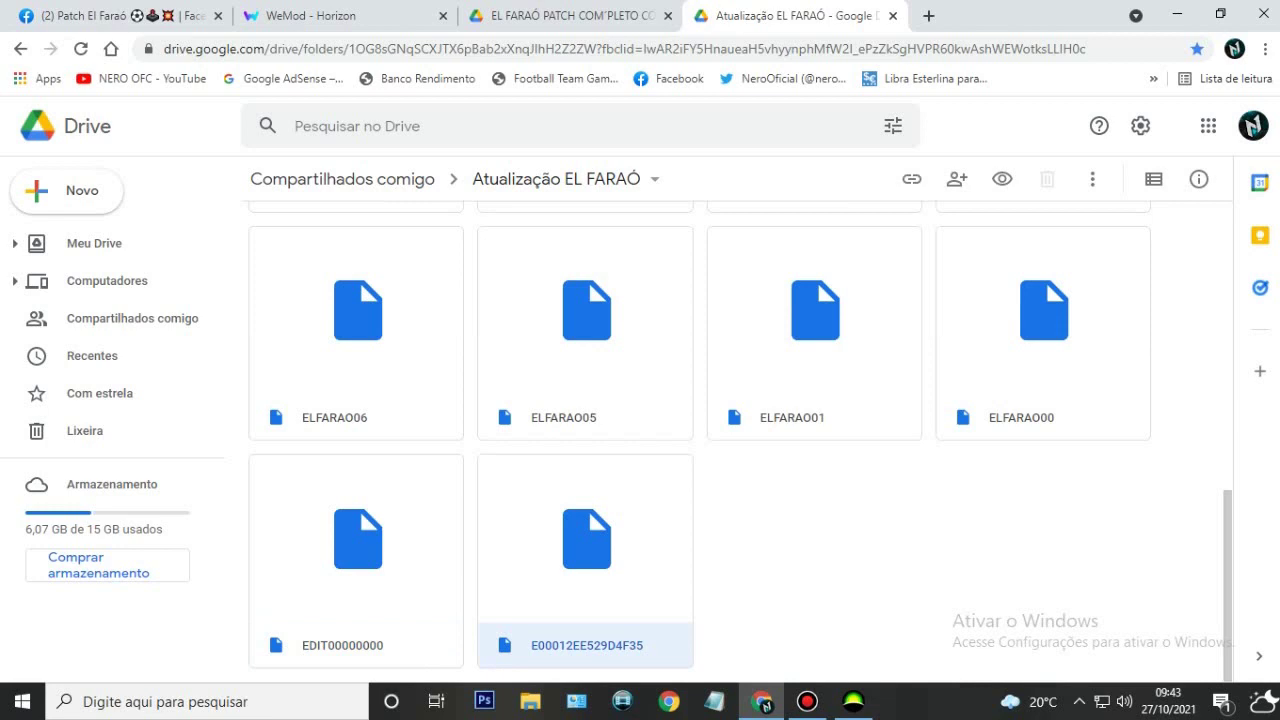
key(Escape)
scroll(737, 441, up, 7)
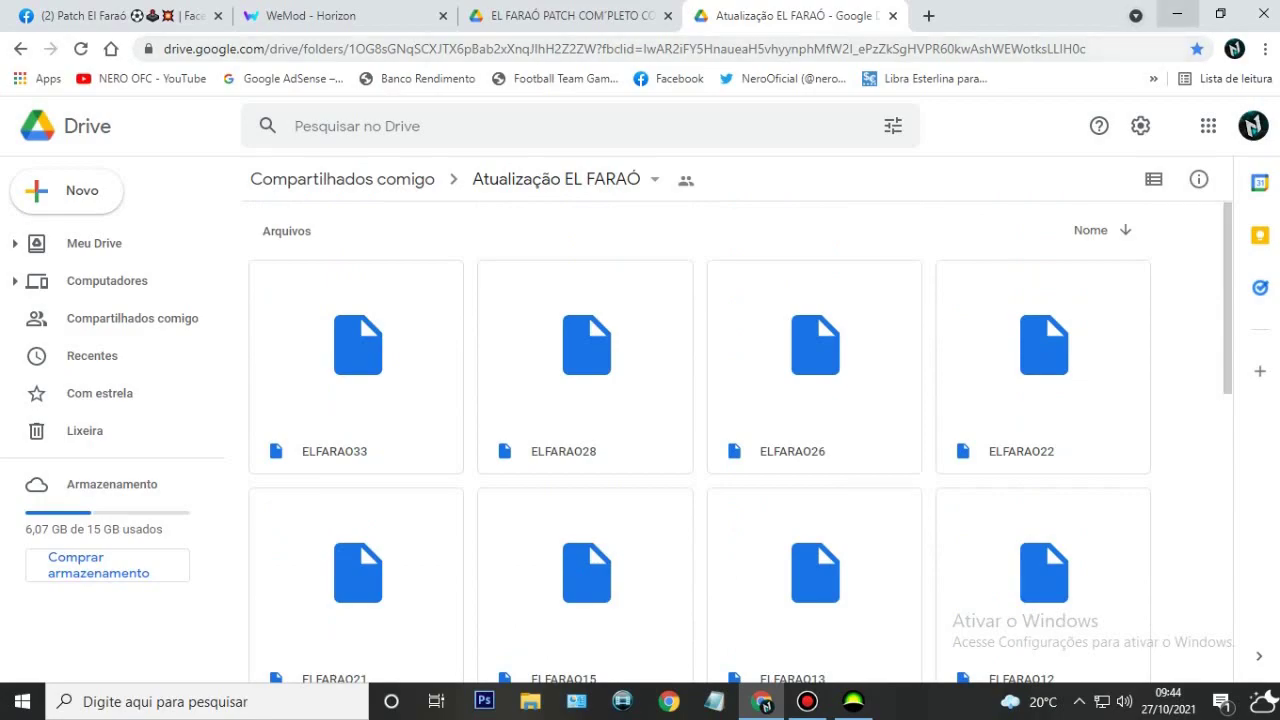
- Minimize the browser and open the desktop folders ATUALIZAÇÃO EL FARAO OUTUBRO and EL FARAO 02 08 21 DATA side by side
click(1177, 15)
drag(1166, 12, 8, 558)
click(8, 558)
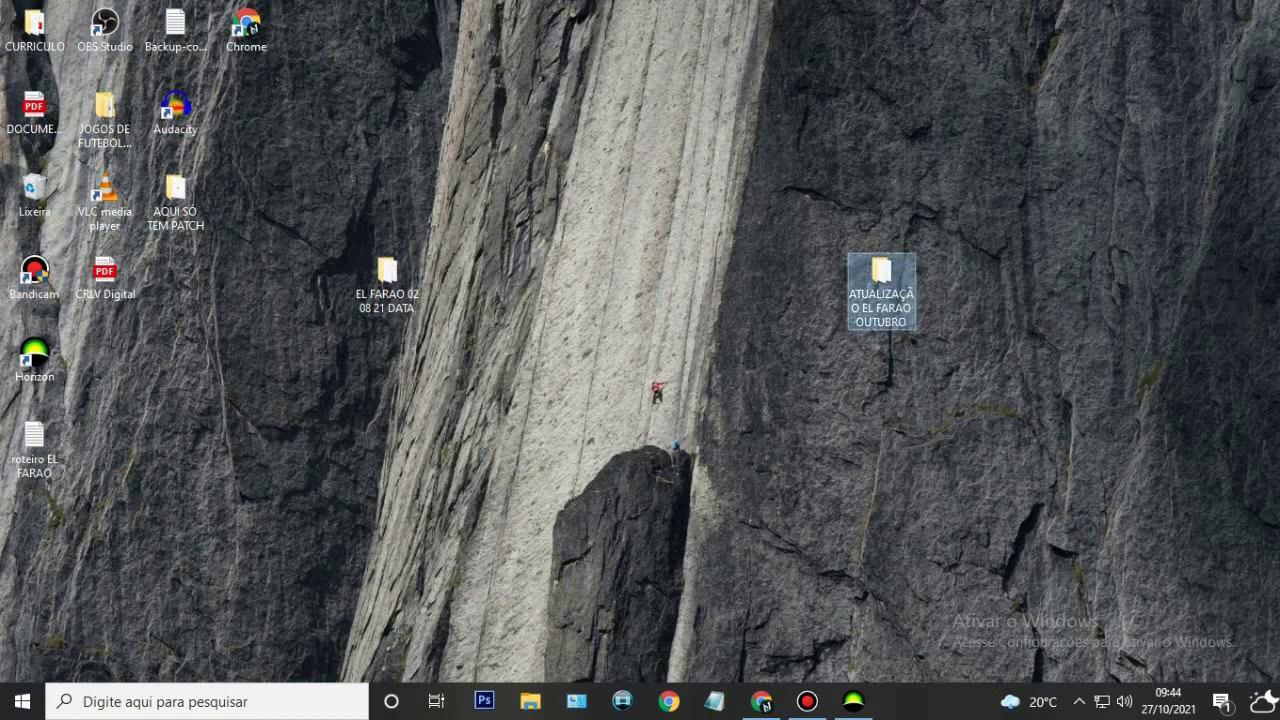
double_click(881, 275)
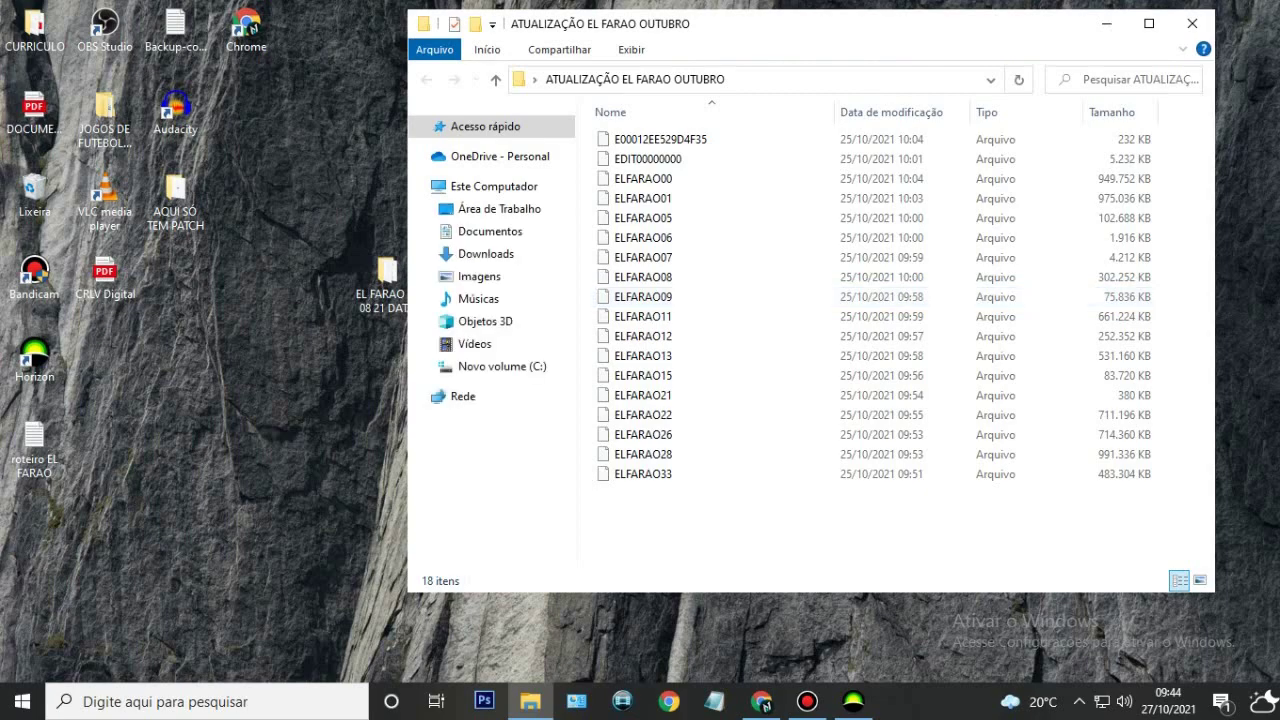
drag(768, 24, 1046, 50)
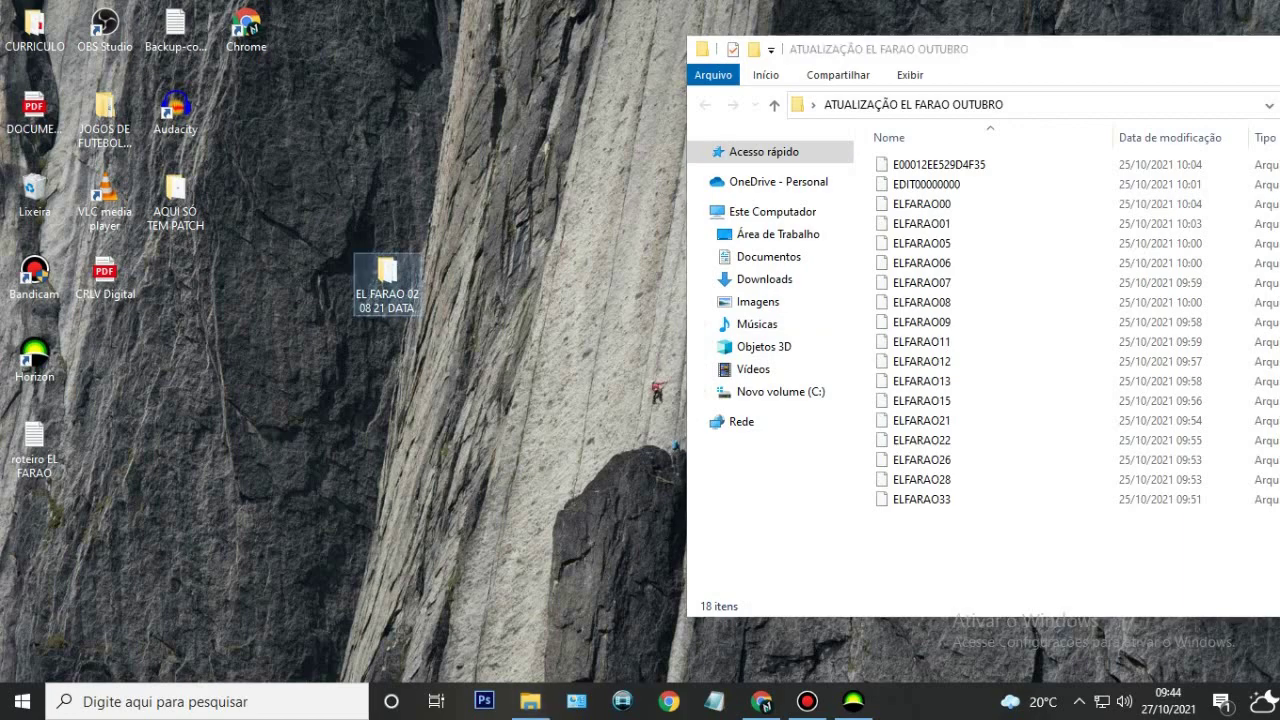
double_click(387, 285)
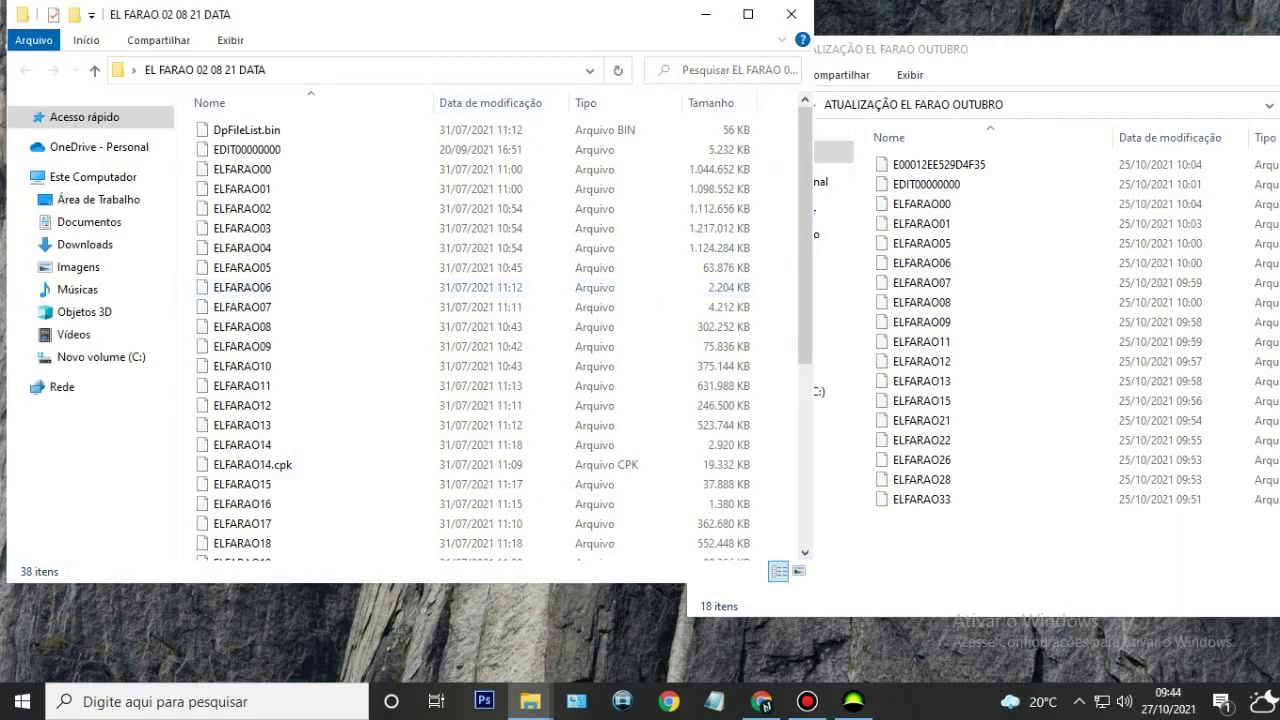
drag(393, 16, 287, 55)
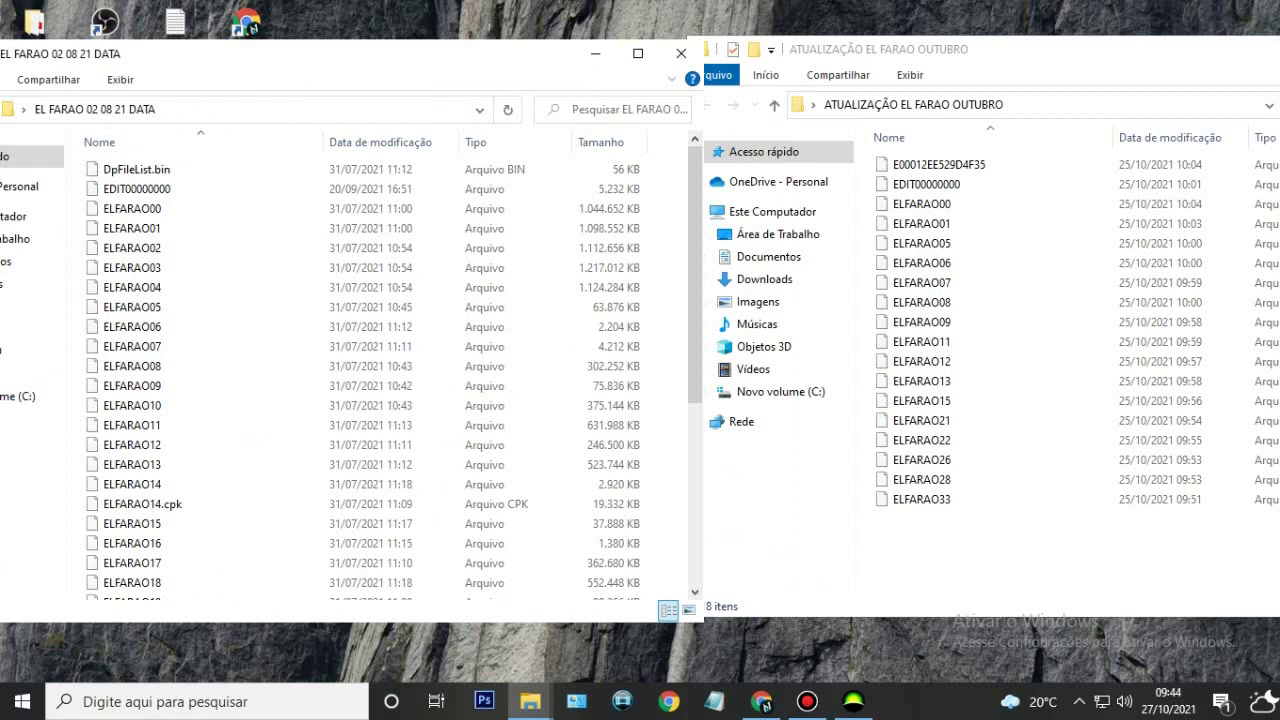
- Move all files from ATUALIZAÇÃO EL FARAO OUTUBRO into EL FARAO 02 08 21 DATA, replacing the files with the same names
drag(1205, 537, 952, 160)
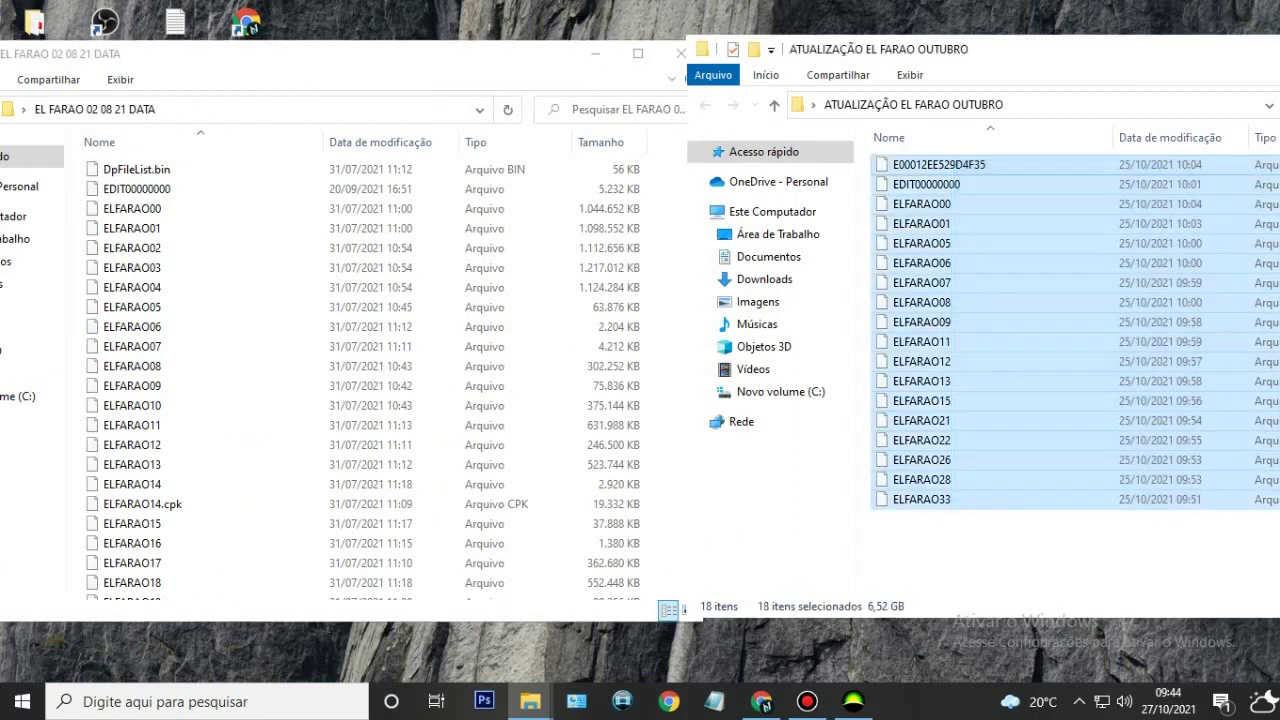
drag(1012, 48, 1076, 52)
drag(1082, 250, 355, 292)
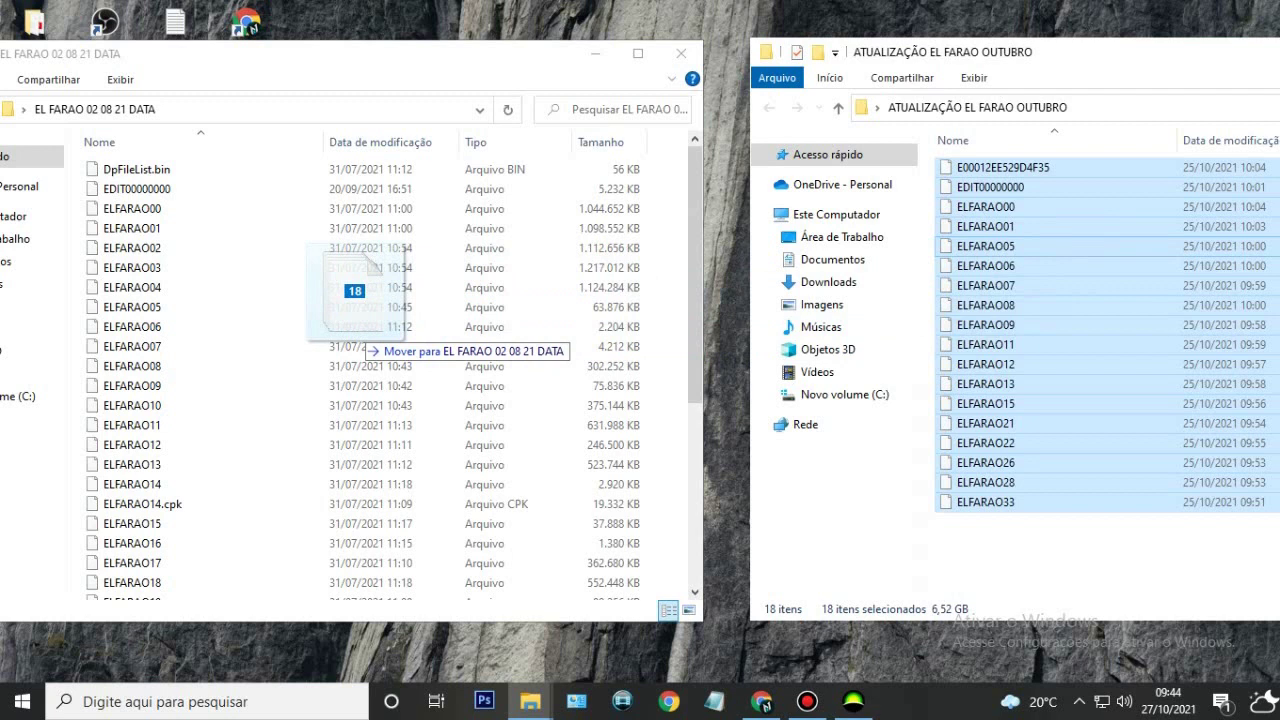
drag(355, 292, 352, 322)
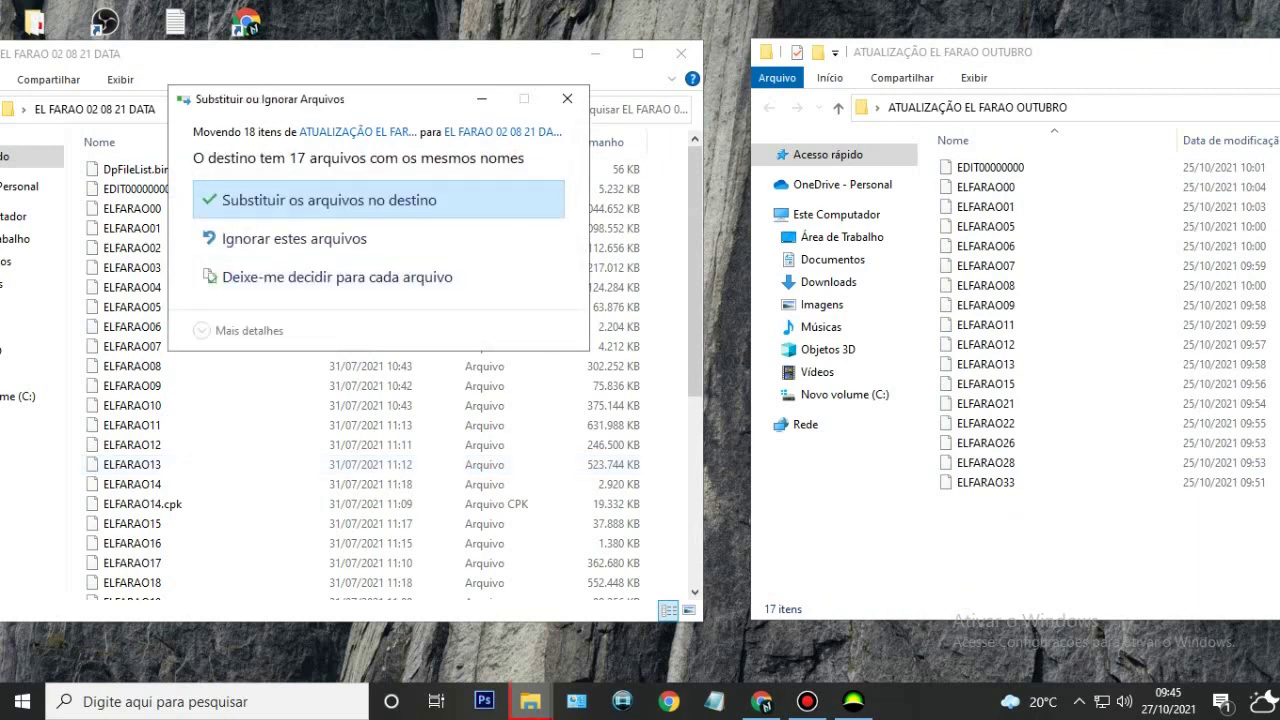
click(329, 200)
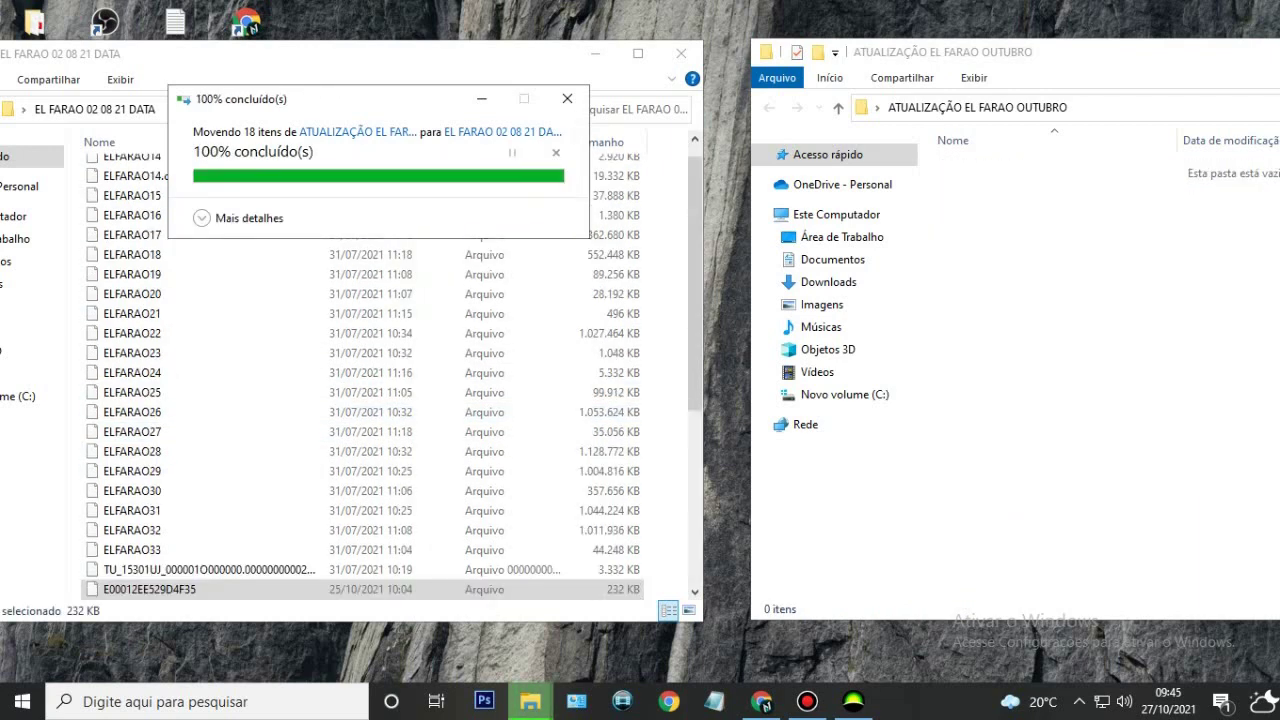
- Close the ATUALIZAÇÃO EL FARAO OUTUBRO window and bring the EL FARAO 02 08 21 DATA window fully into view
drag(1160, 54, 922, 76)
drag(1150, 74, 870, 78)
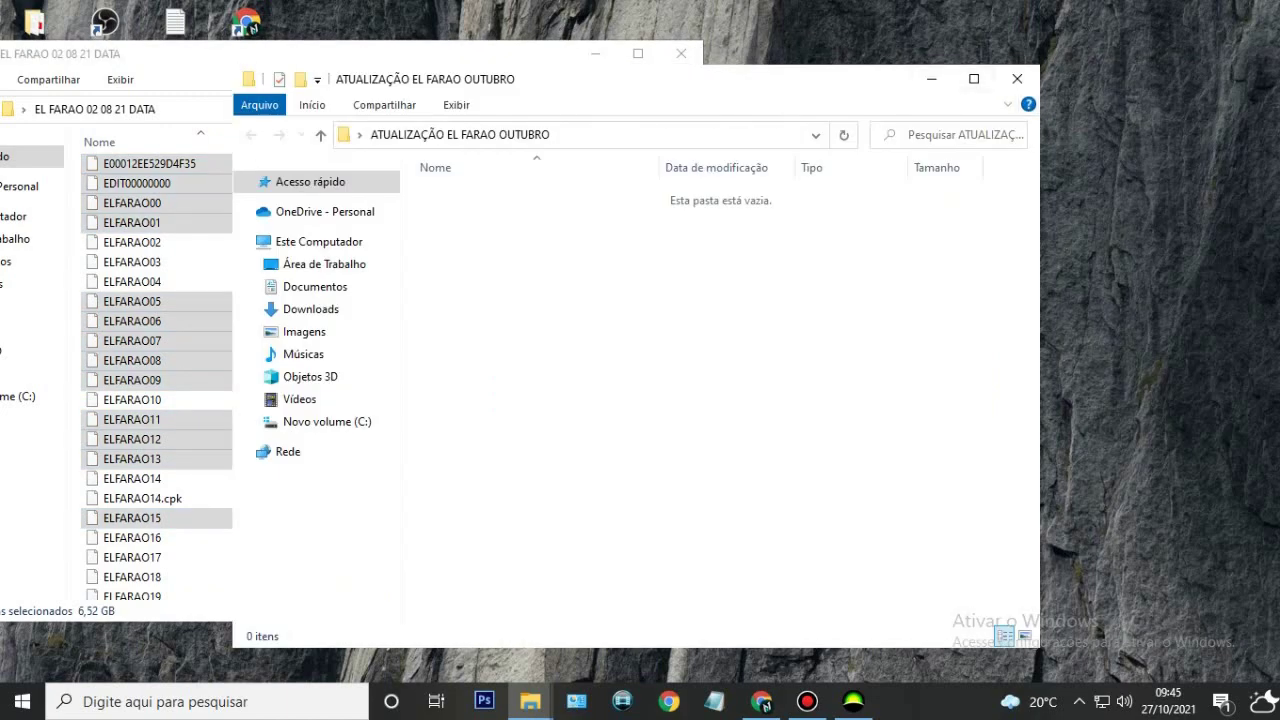
click(1017, 78)
drag(490, 68, 894, 86)
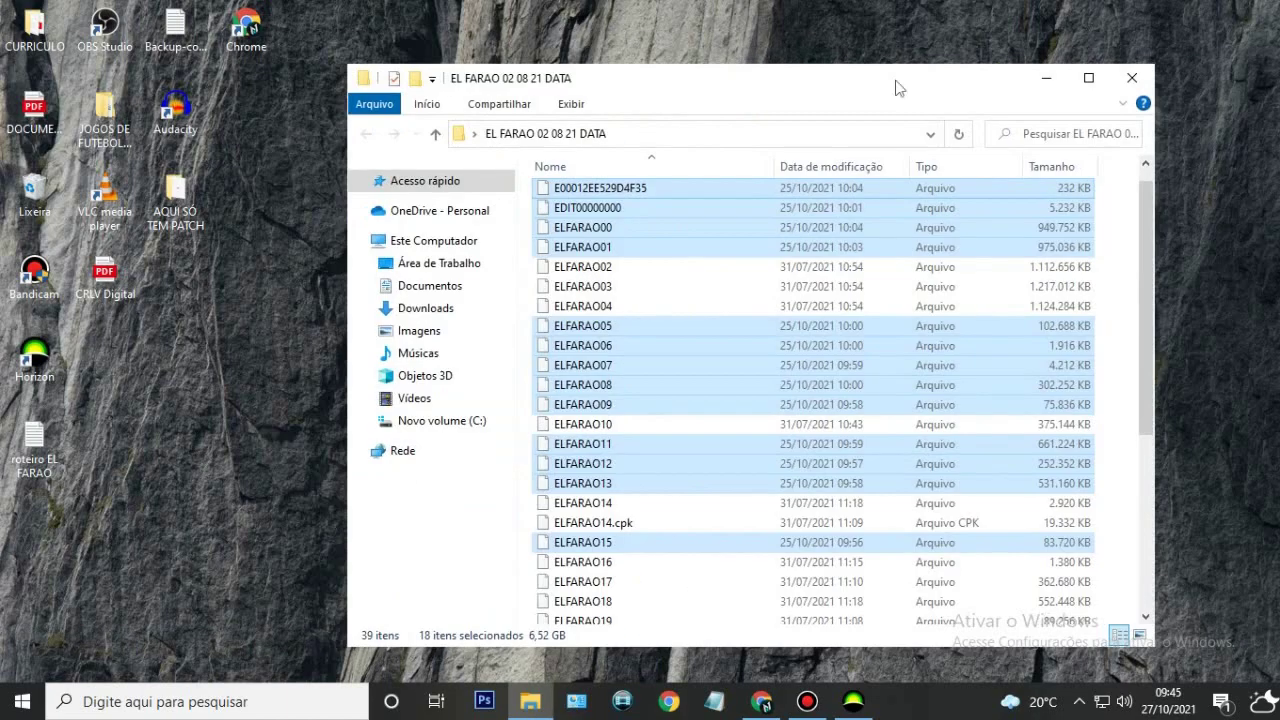
- Examine the merged file list in EL FARAO 02 08 21 DATA, from DpFileList.bin to the TU file
scroll(815, 400, down, 5)
scroll(815, 400, up, 4)
scroll(815, 400, up, 2)
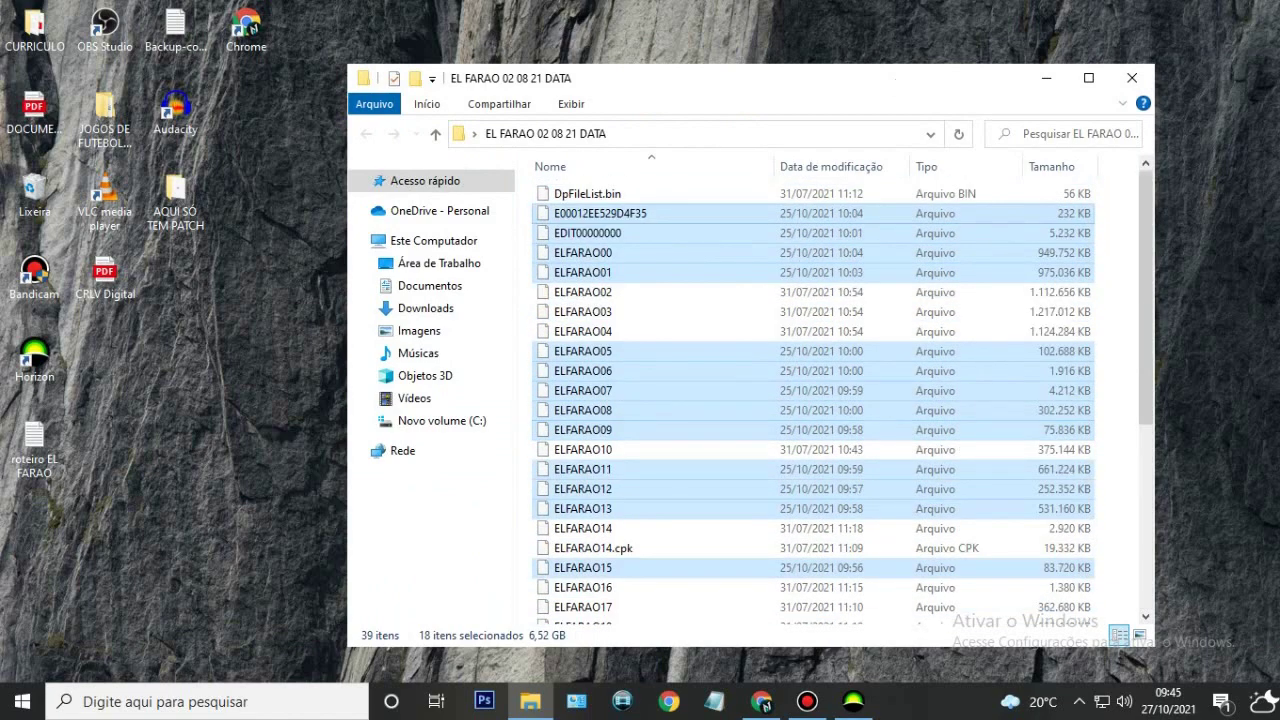
drag(894, 78, 852, 49)
scroll(773, 370, down, 6)
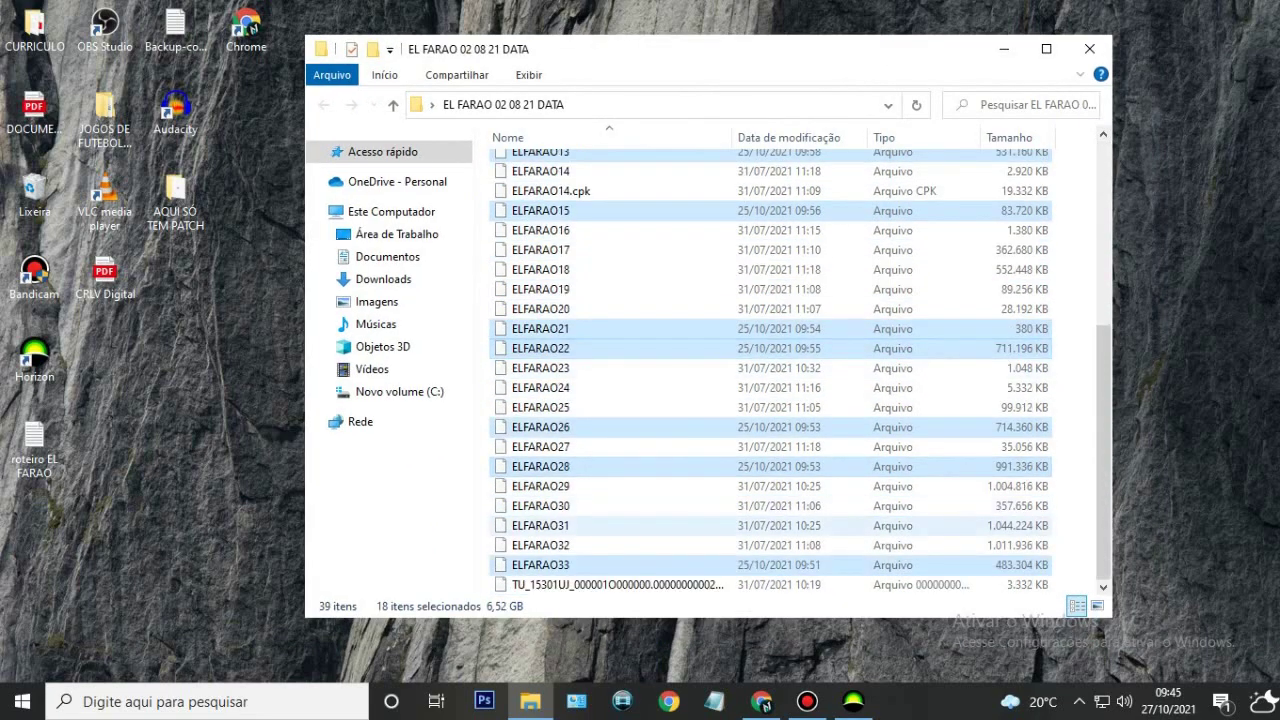
scroll(770, 370, up, 6)
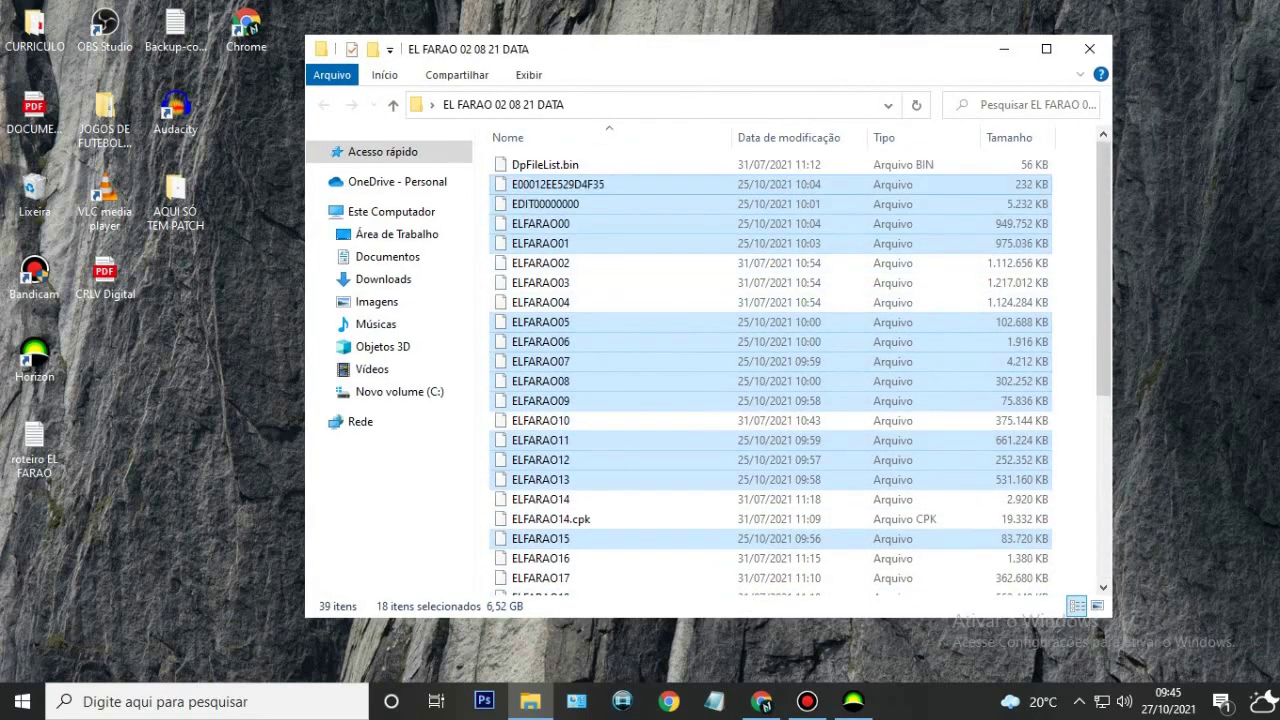
scroll(770, 370, down, 6)
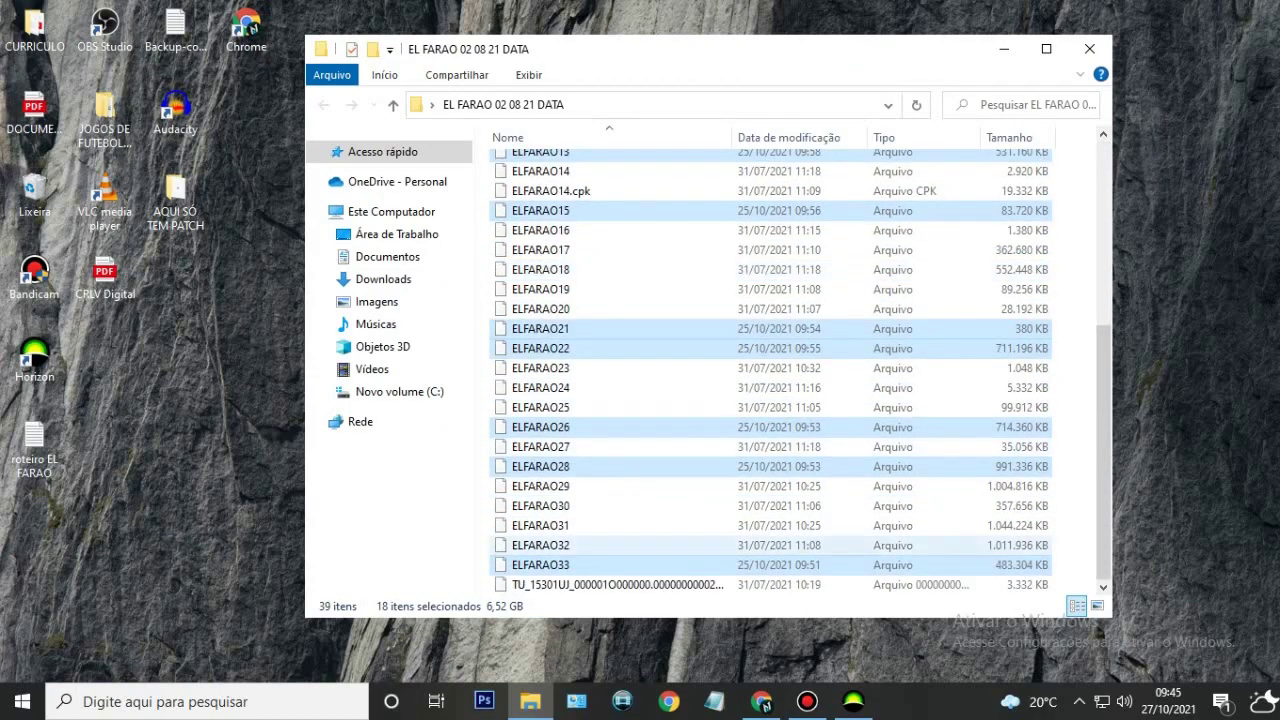
scroll(770, 370, up, 6)
- Close the EL FARAO 02 08 21 DATA window and send the ATUALIZAÇÃO EL FARAO OUTUBRO folder to the Recycle Bin
click(1089, 49)
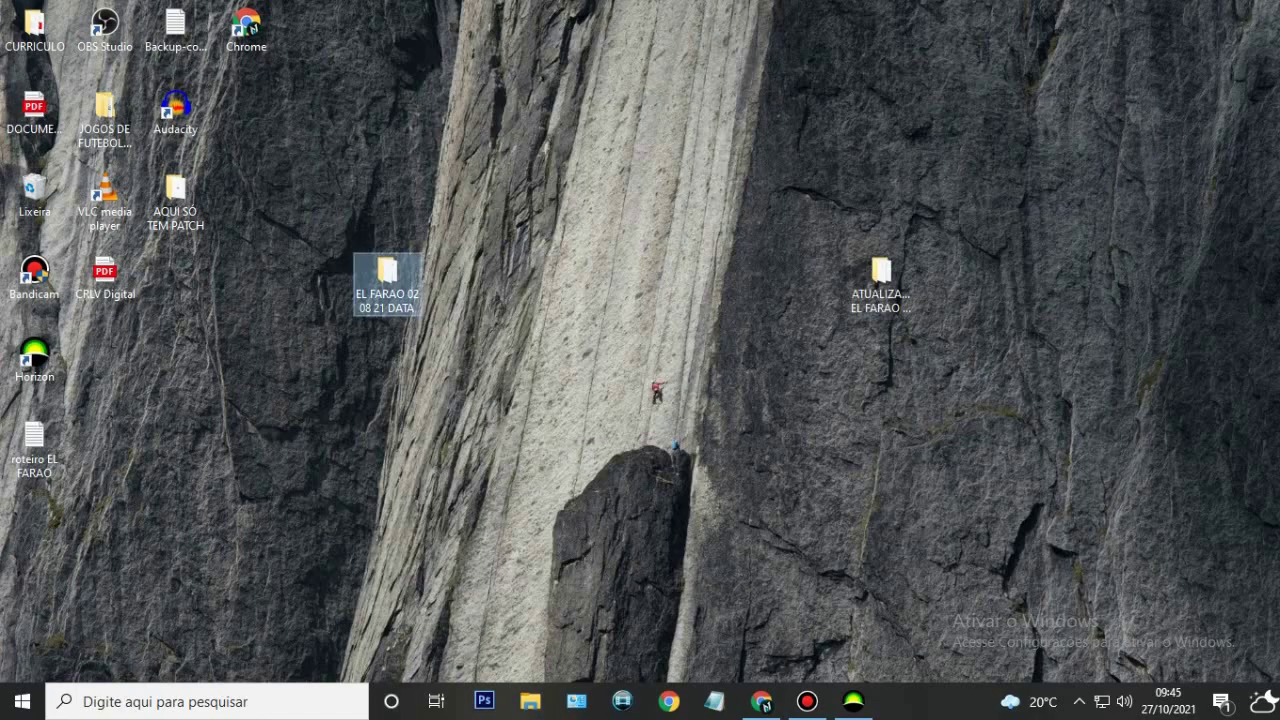
drag(881, 280, 28, 185)
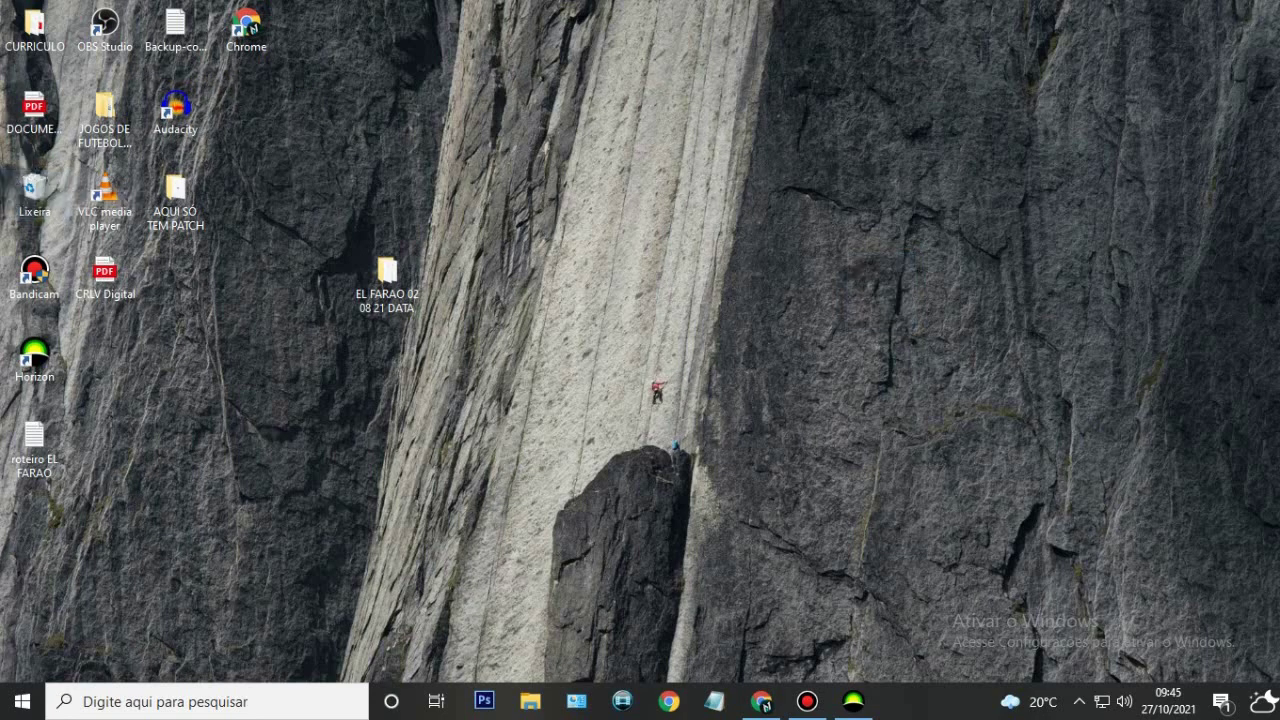
- Shift the EL FARAO 02 08 21 DATA folder on the desktop and open its properties to check its size
drag(387, 275, 528, 275)
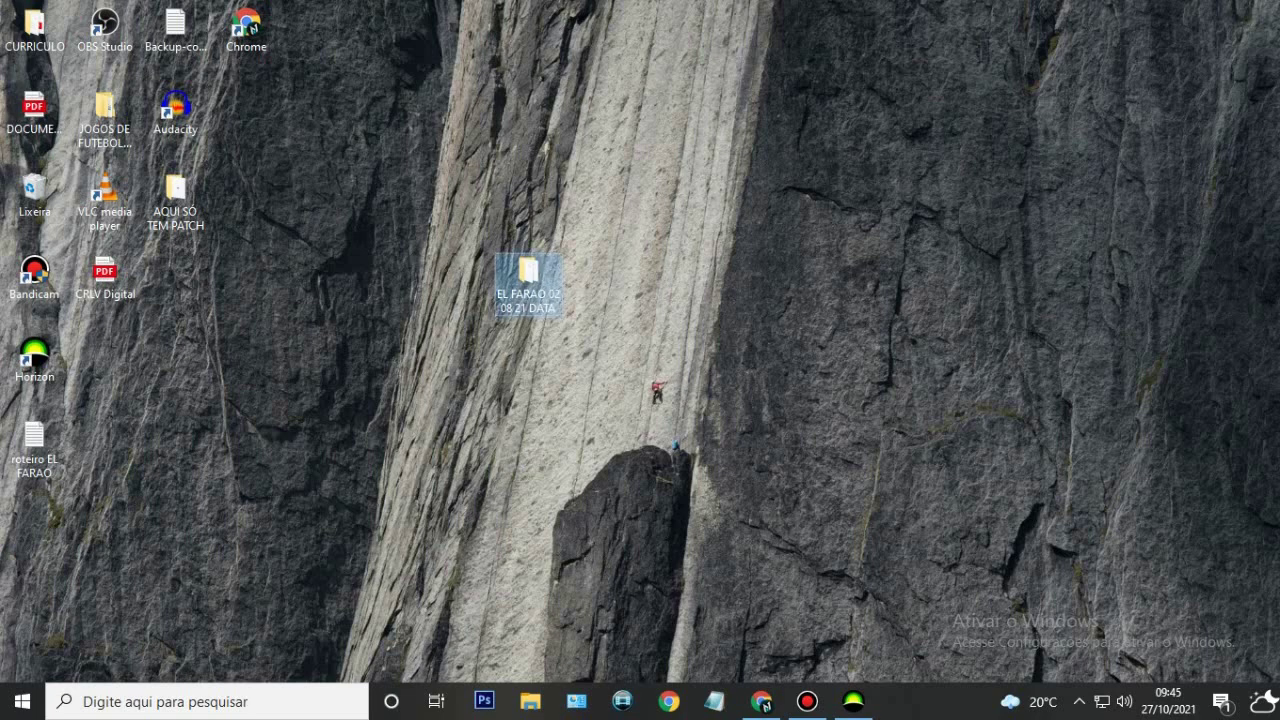
right_click(552, 285)
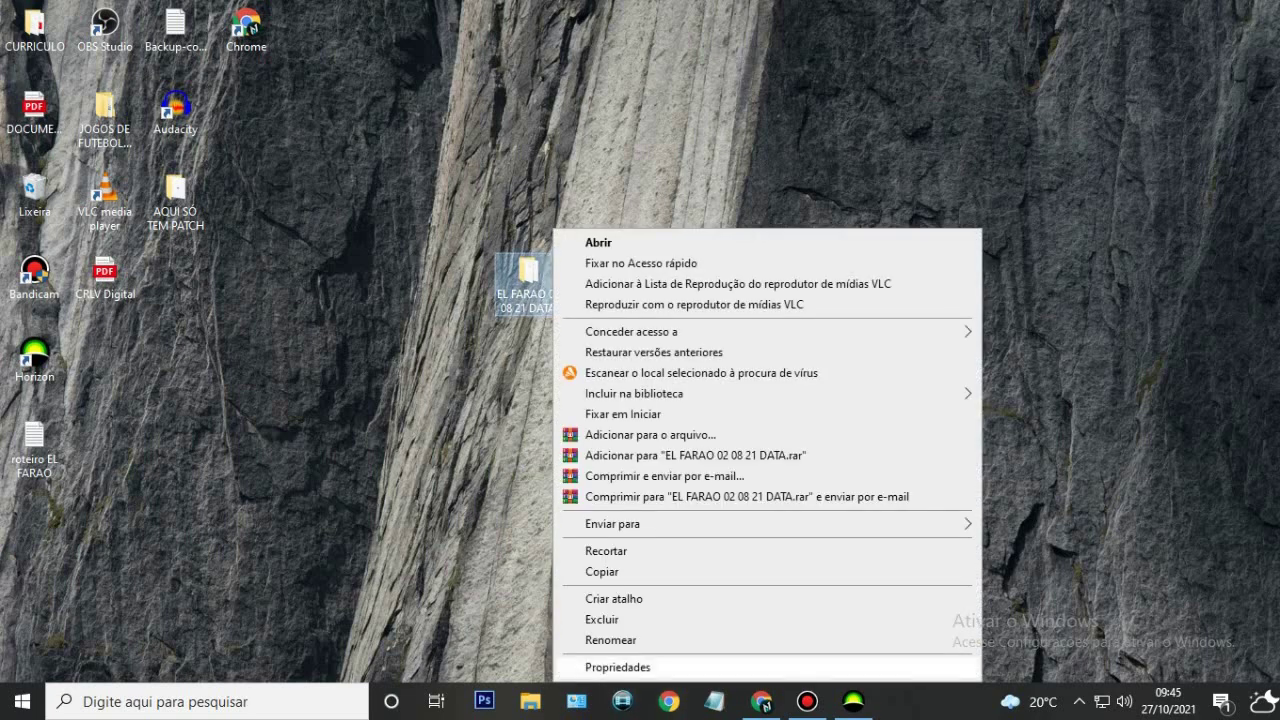
click(617, 667)
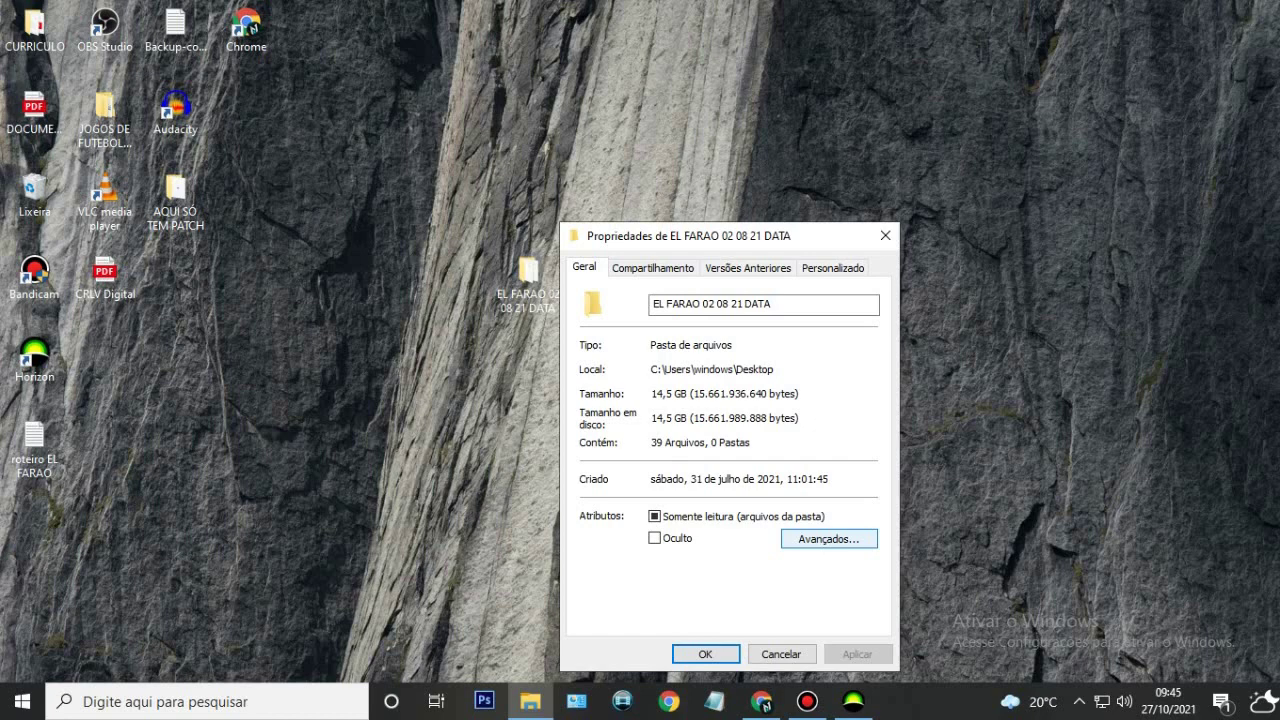
- Check the total size in the EL FARAO 02 08 21 DATA folder properties and close the dialog
drag(722, 238, 768, 113)
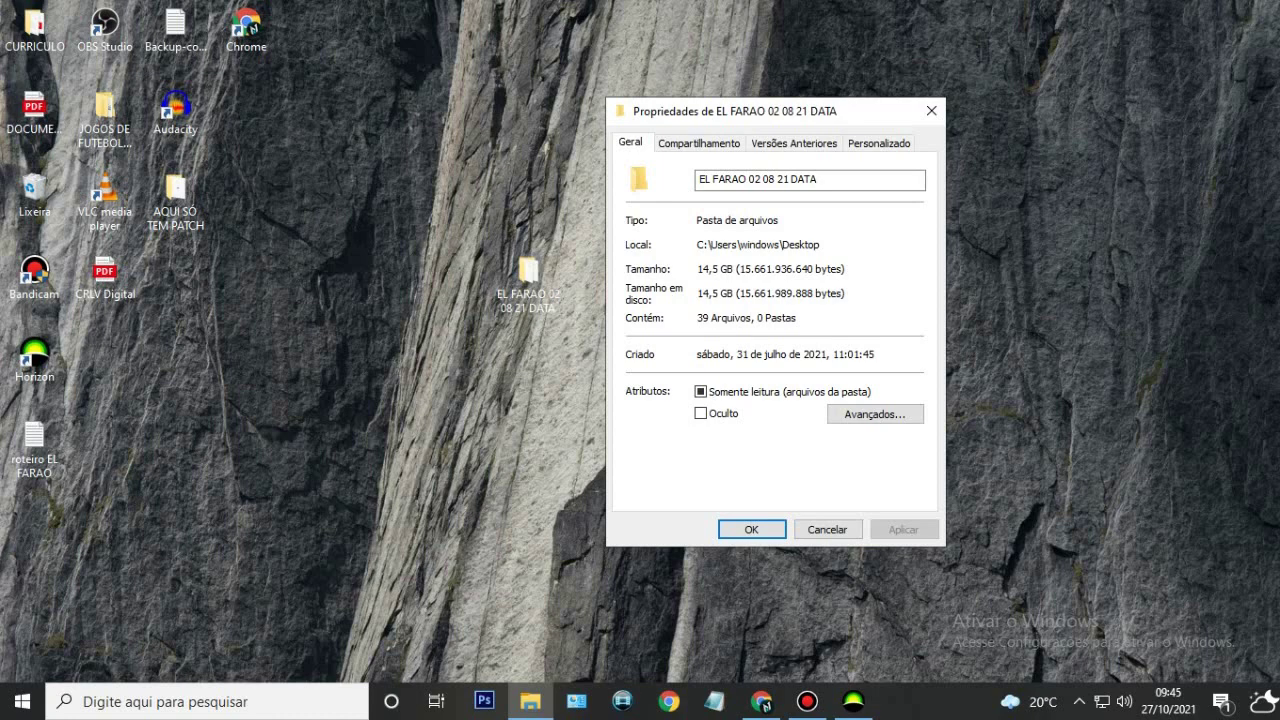
drag(697, 269, 720, 269)
click(722, 269)
click(751, 529)
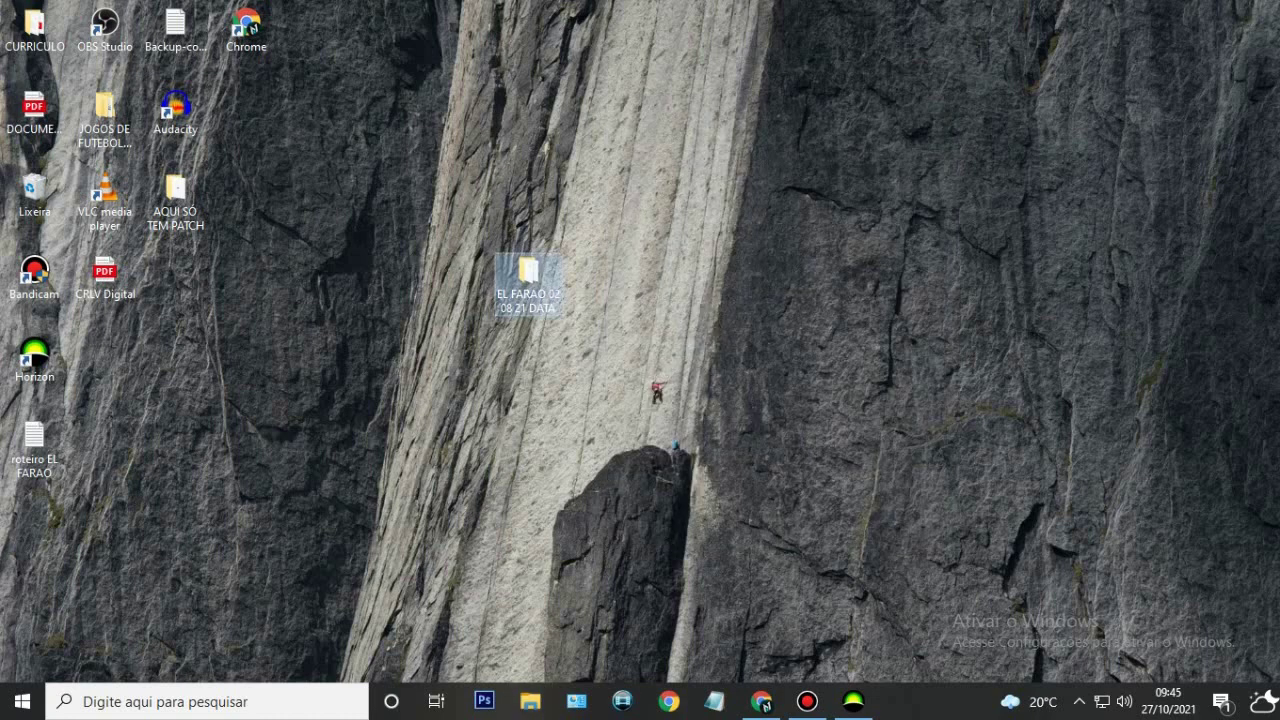
- Switch to Horizon and expand its Device Explorer to list the connected USB flash drives
key(alt+Tab)
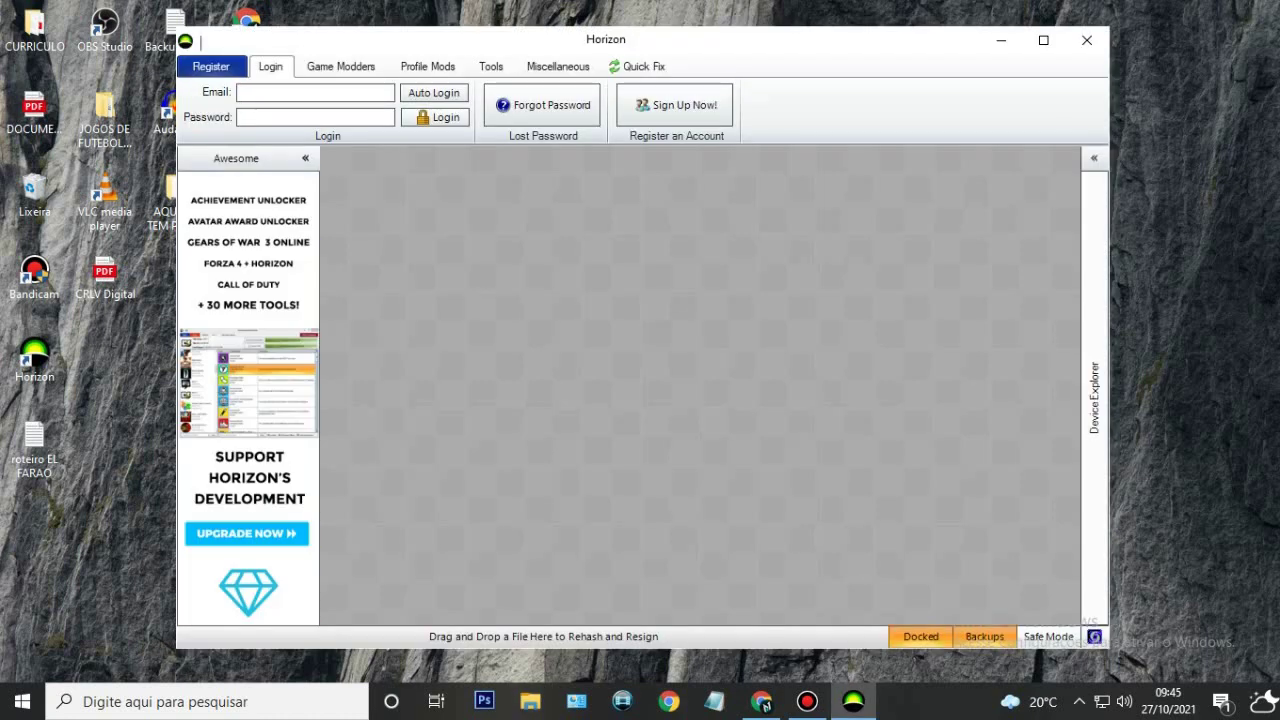
click(807, 701)
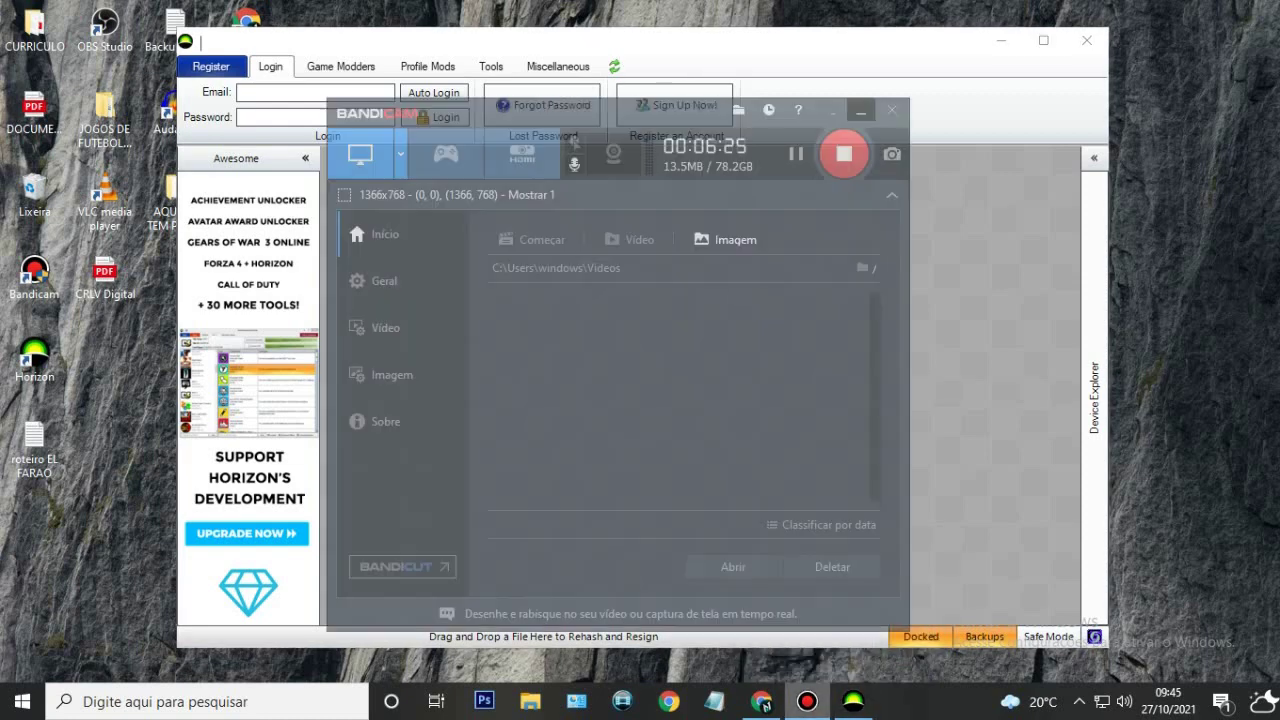
click(861, 110)
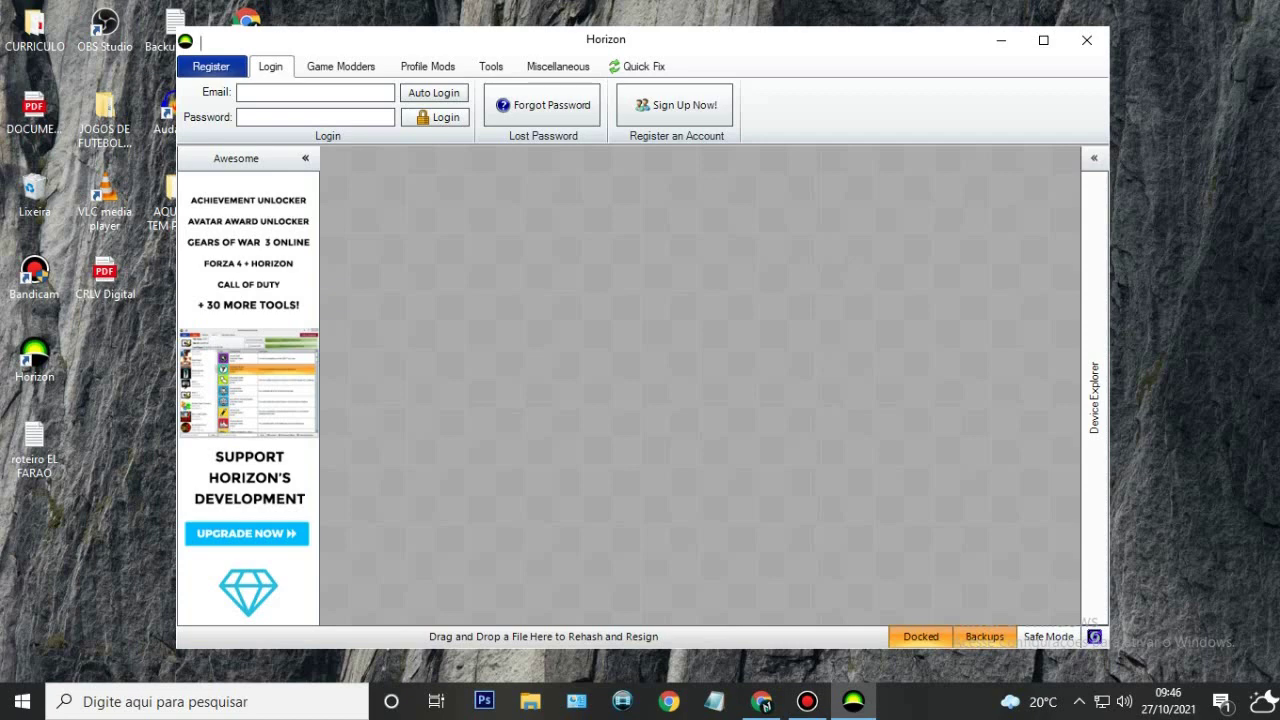
drag(726, 29, 757, 32)
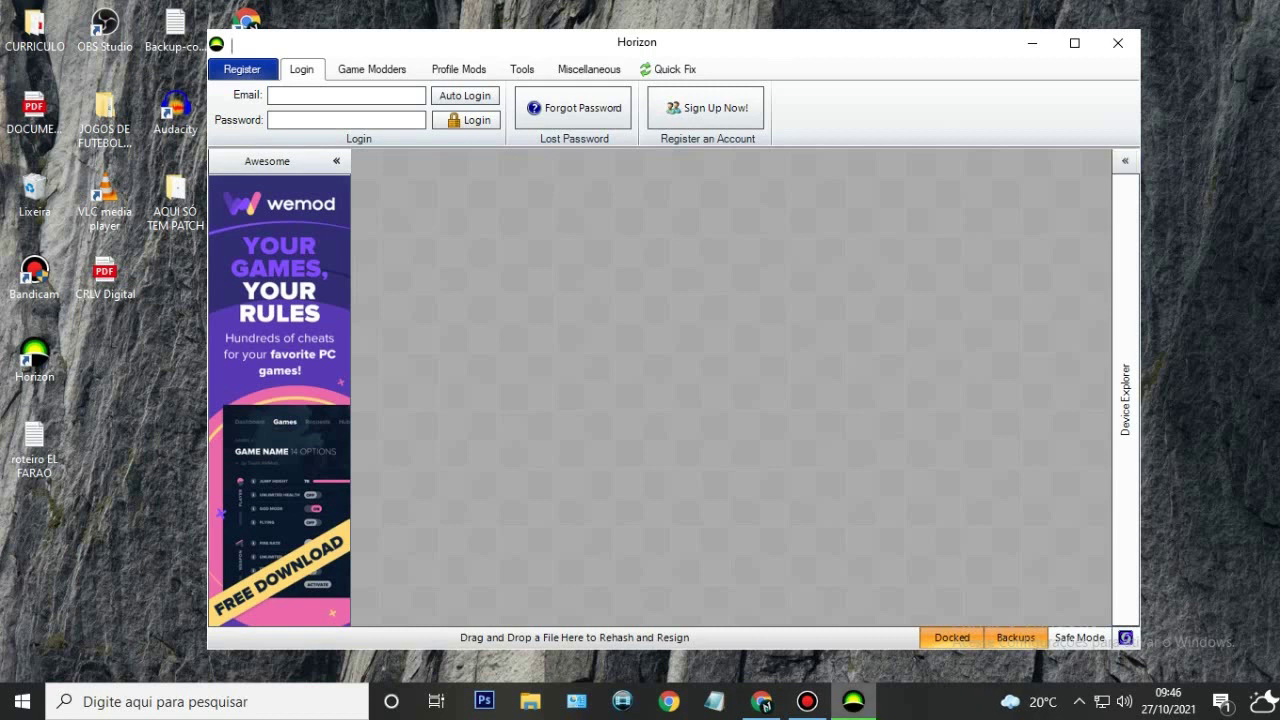
click(1125, 160)
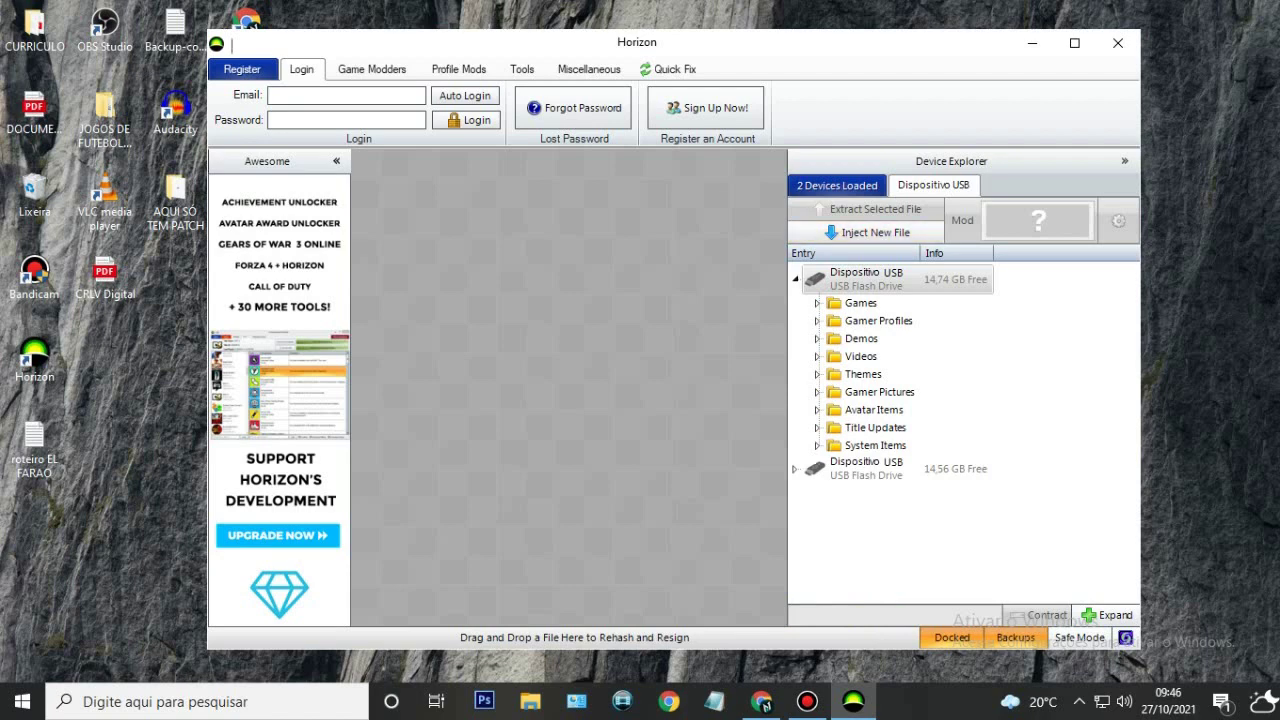
drag(636, 42, 615, 44)
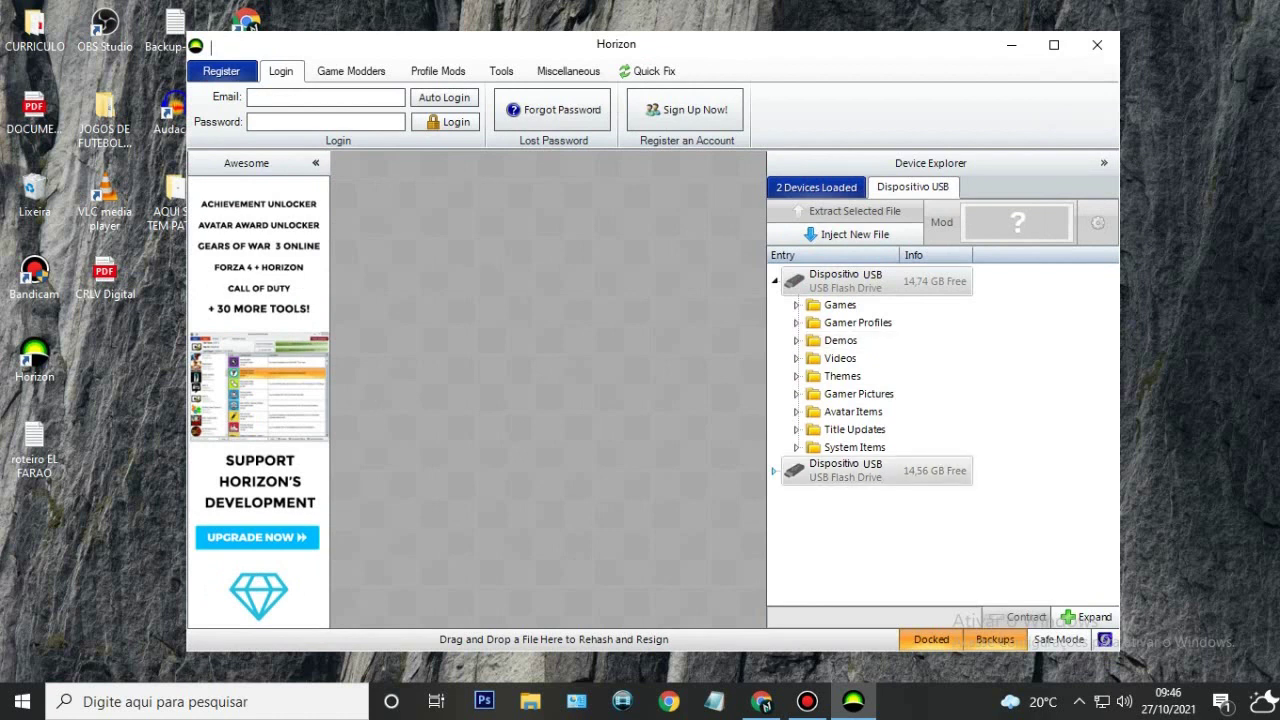
- Compare the free space of the two USB flash drives and select the first one
click(876, 281)
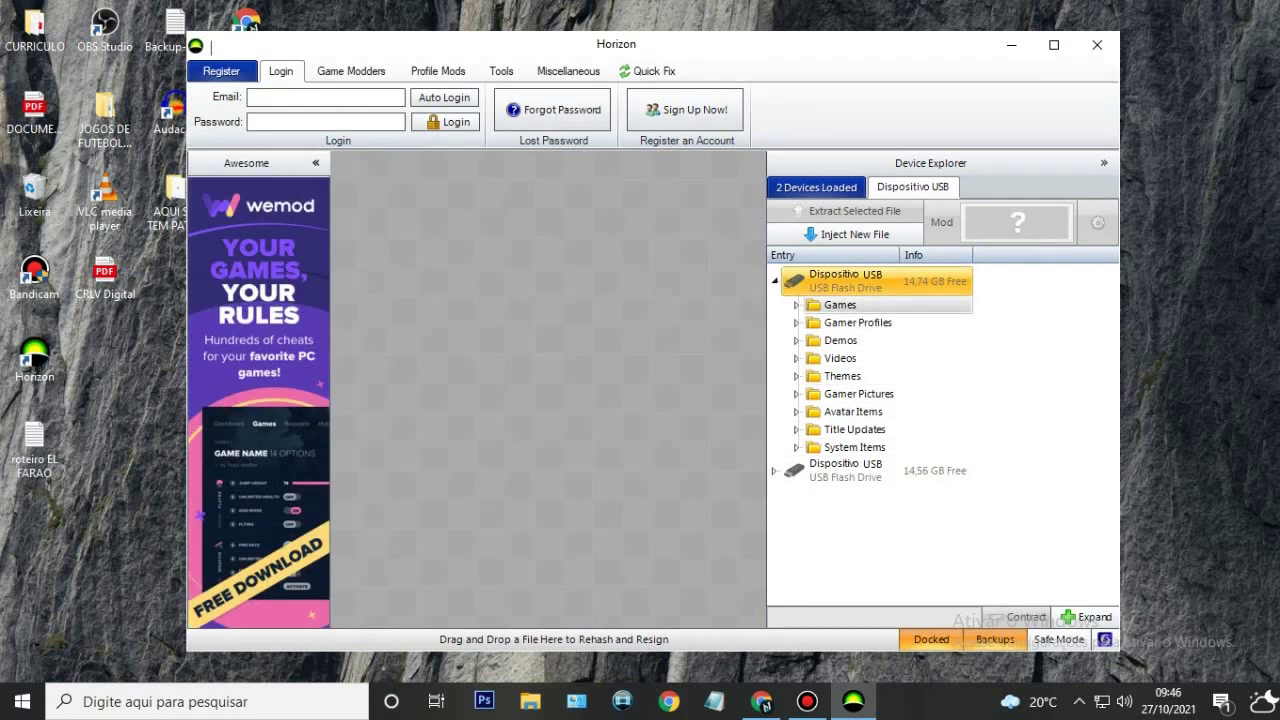
click(876, 470)
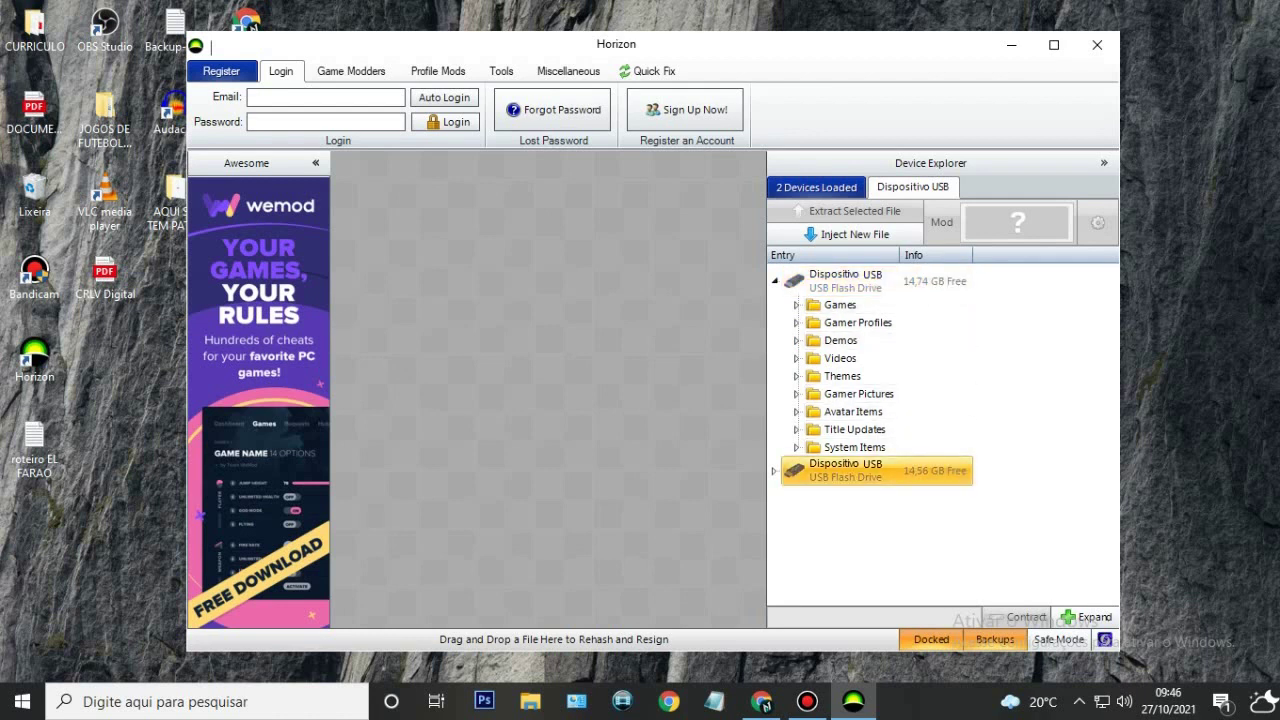
click(876, 281)
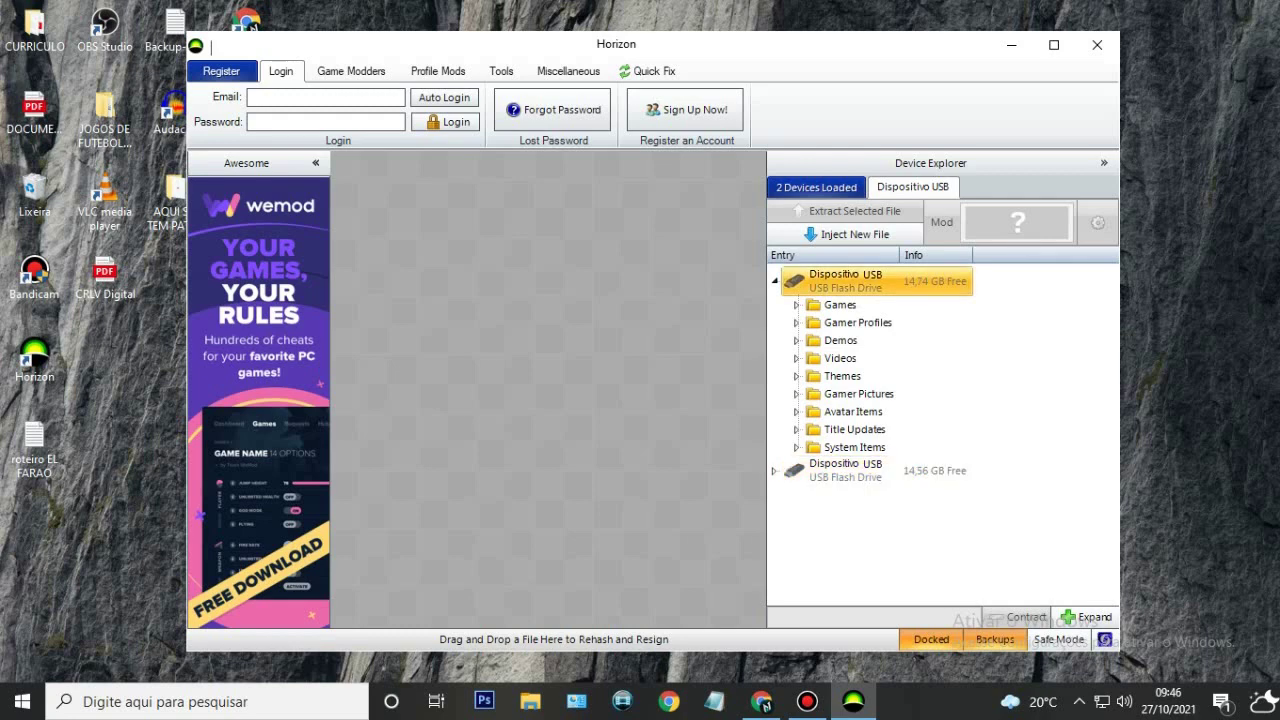
click(807, 701)
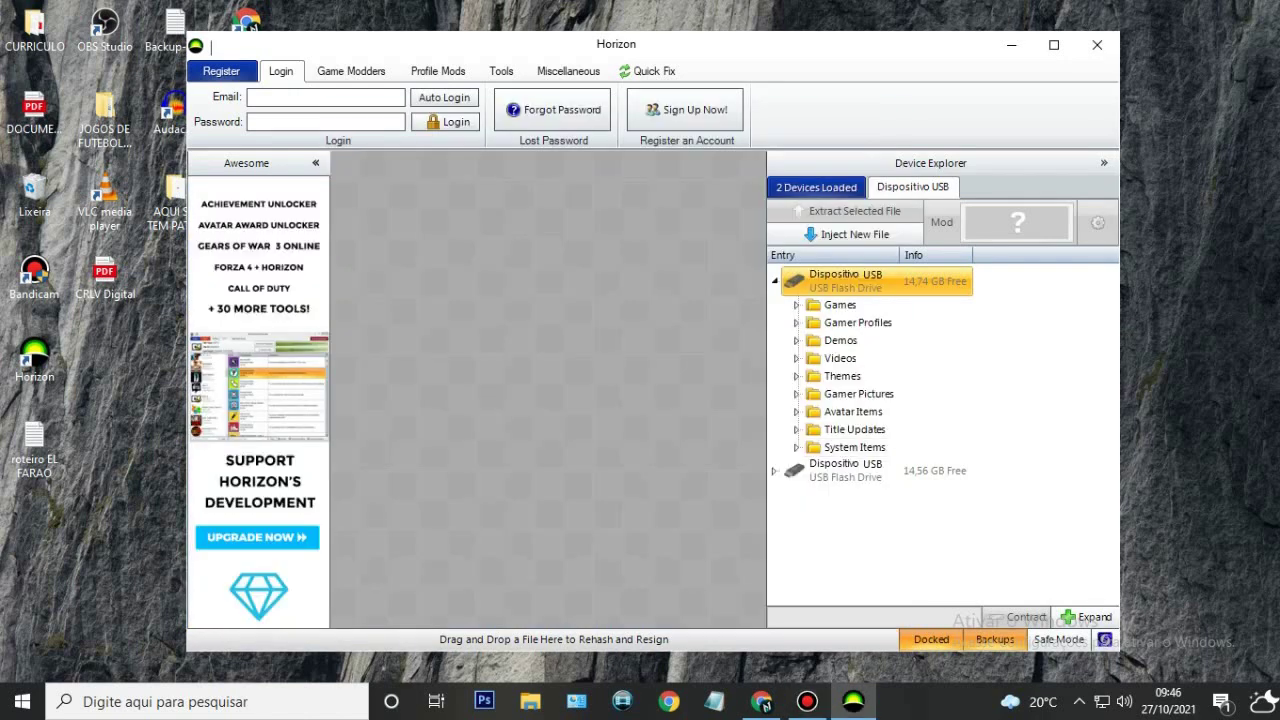
drag(670, 46, 664, 40)
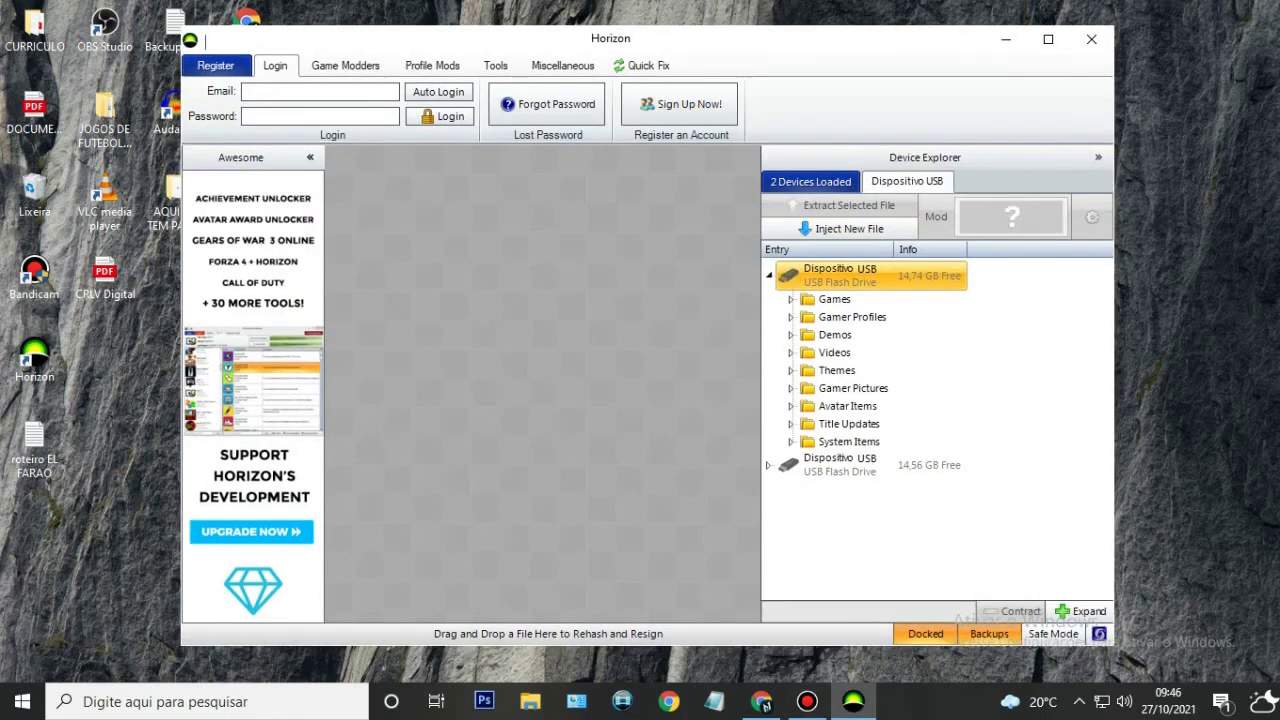
- Start injecting new files into the first USB drive and open the desktop folder EL FARAO 02 08 21 DATA as the source
click(849, 228)
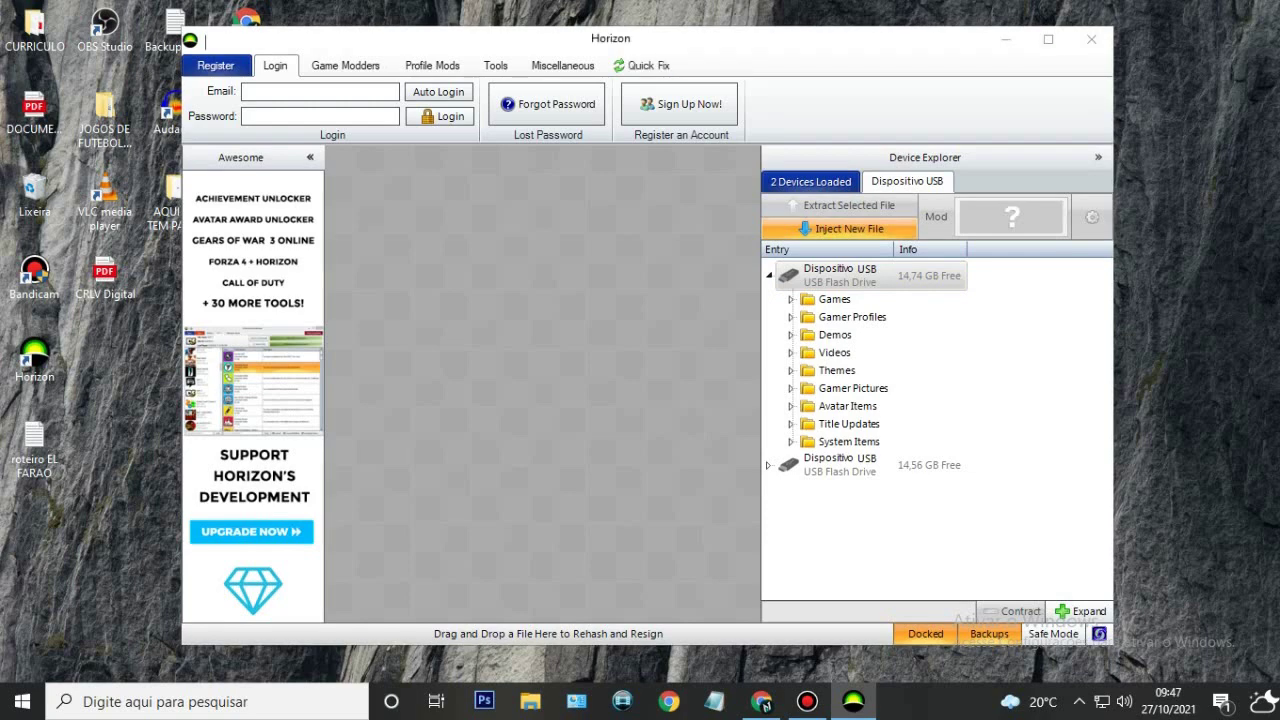
drag(620, 45, 695, 97)
click(364, 207)
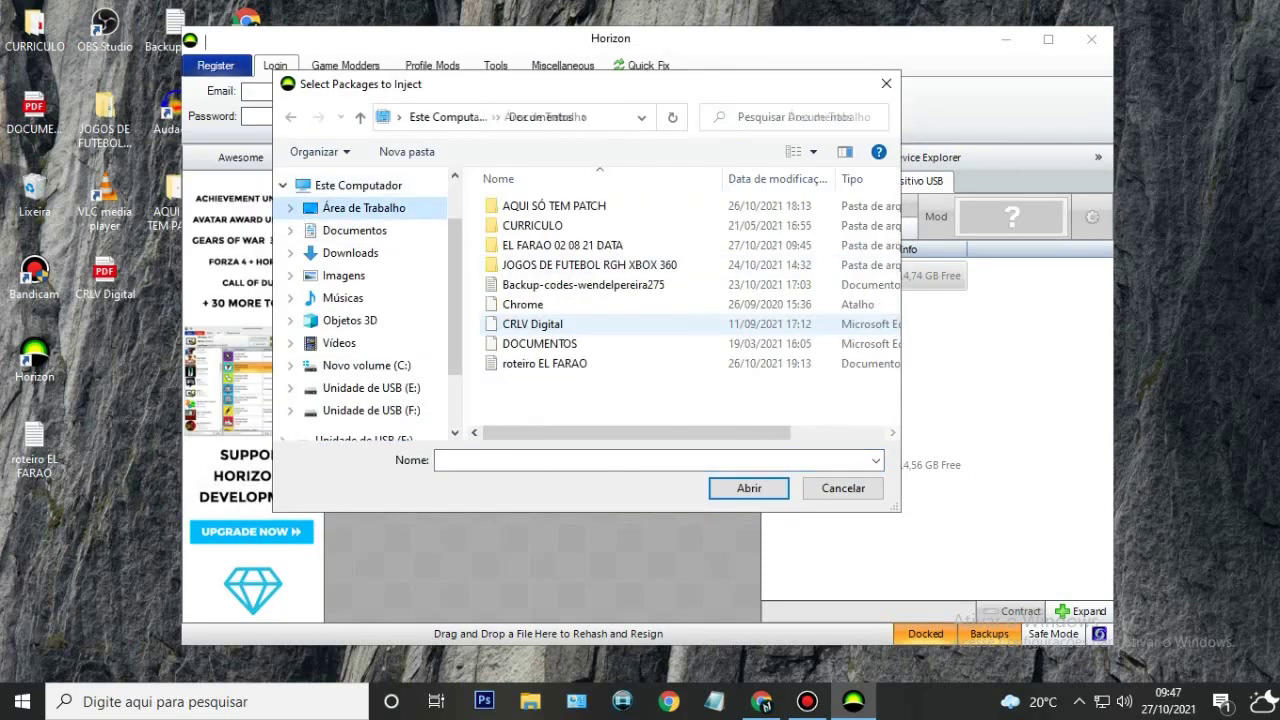
click(554, 205)
click(562, 245)
scroll(682, 343, down, 1)
scroll(682, 343, up, 1)
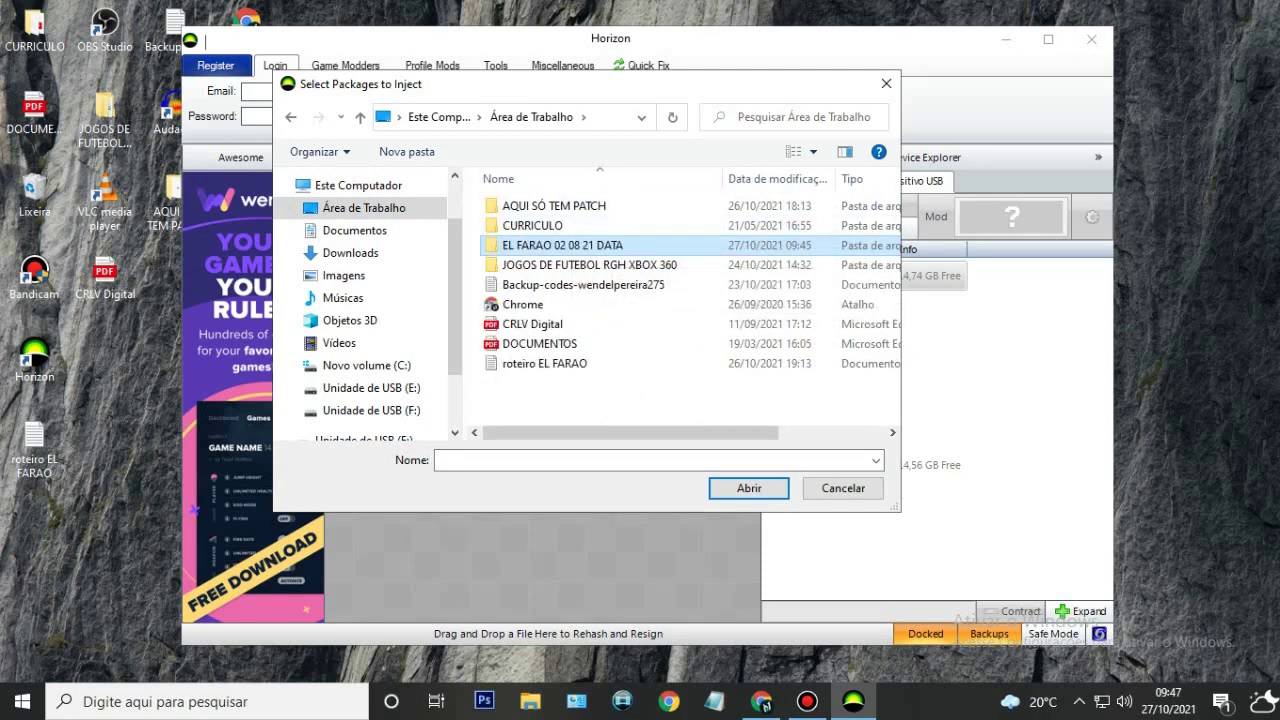
double_click(562, 245)
- Select the first group of packages, from DpFileList.bin through ELFARAO17
scroll(600, 315, down, 9)
scroll(600, 315, up, 9)
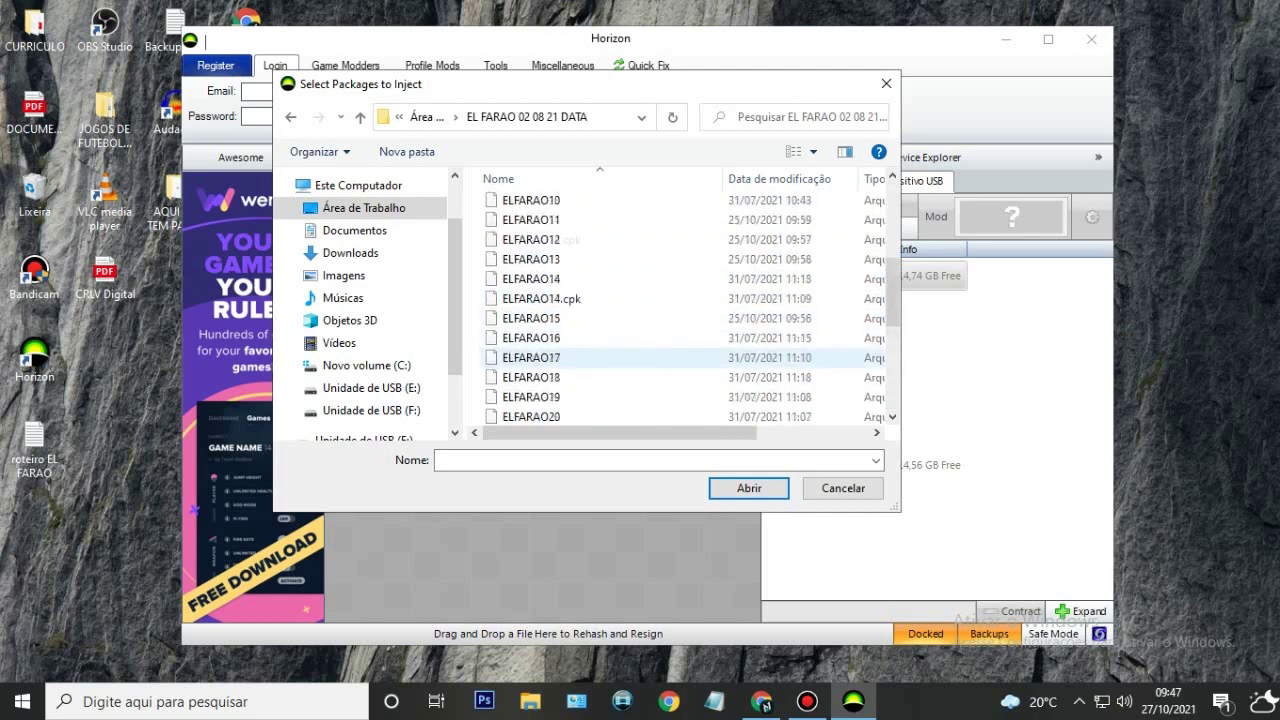
drag(477, 199, 700, 394)
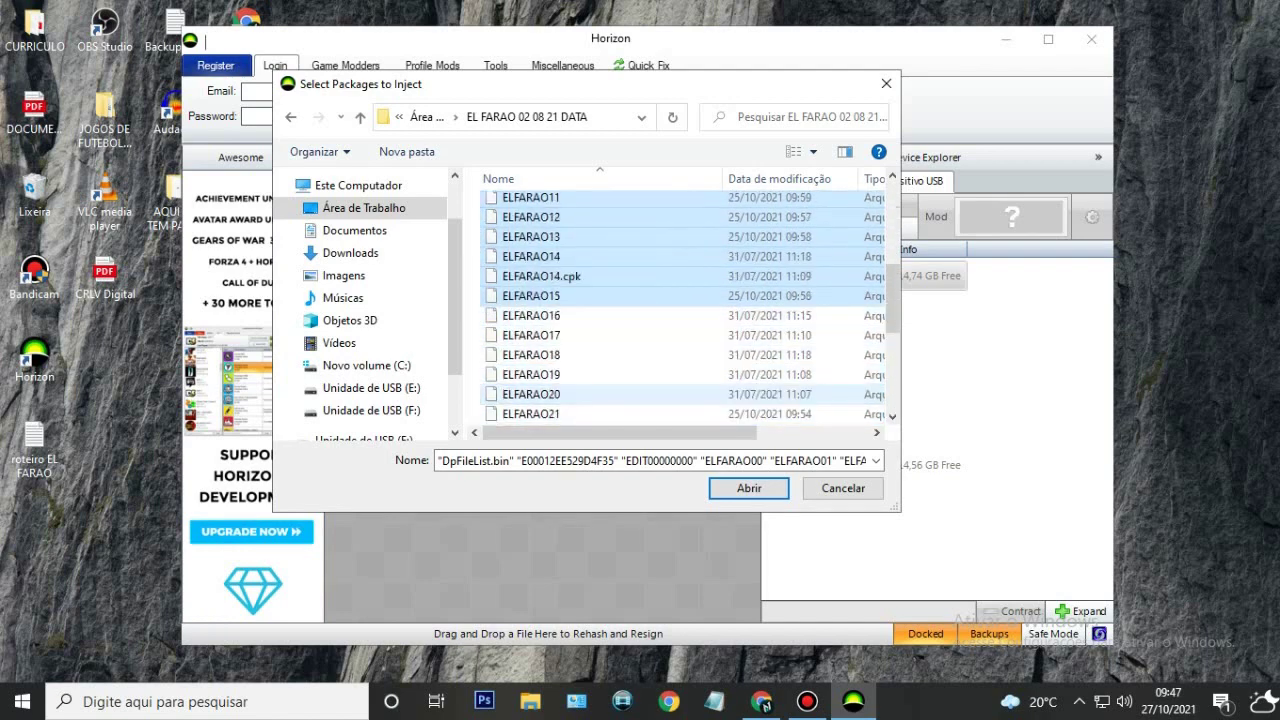
scroll(700, 394, down, 2)
key(ctrl+a)
scroll(700, 394, up, 8)
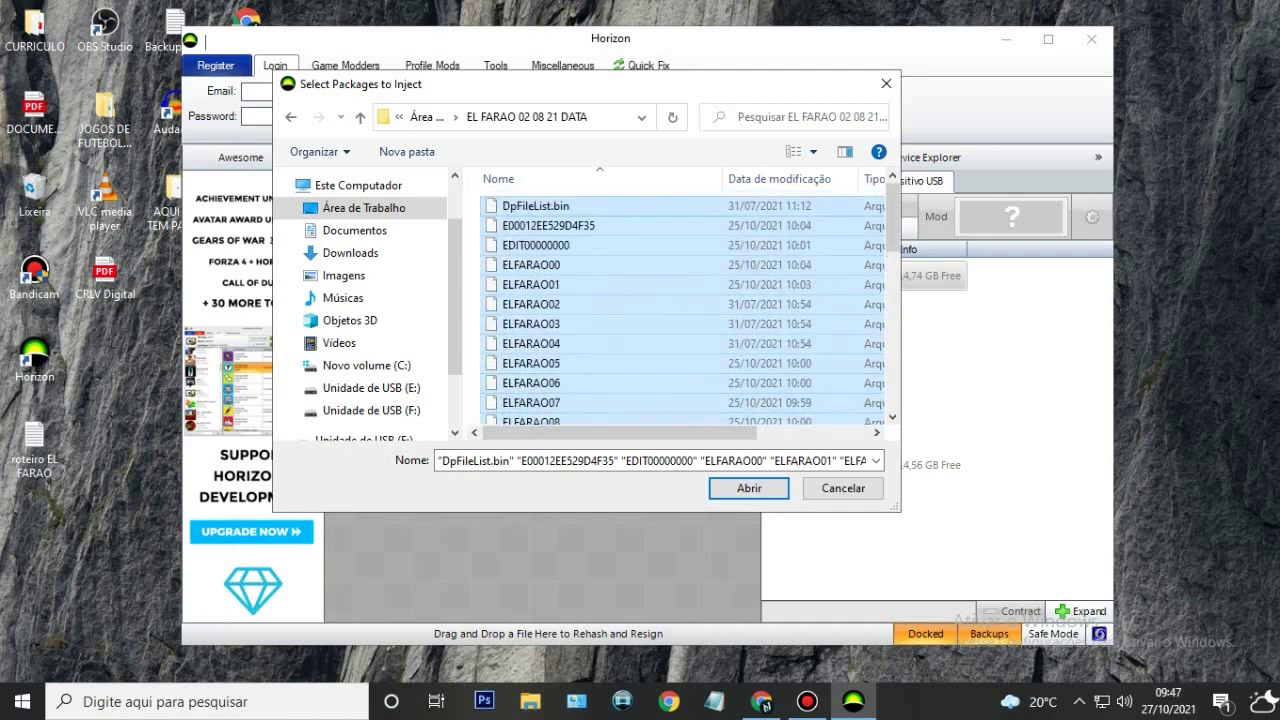
drag(473, 198, 682, 348)
- Review which files in EL FARAO 02 08 21 DATA belong to the selection and which are left for the second drive
scroll(662, 358, down, 1)
scroll(664, 356, down, 3)
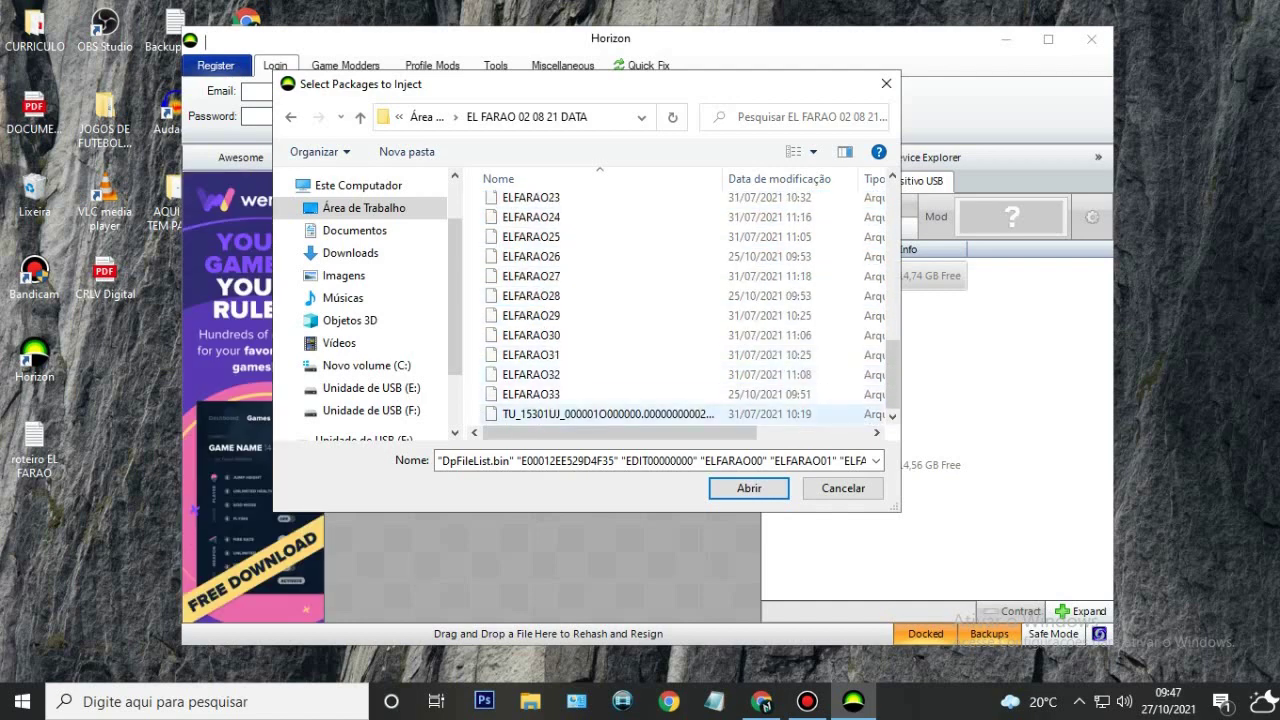
scroll(664, 414, up, 3)
scroll(662, 358, up, 1)
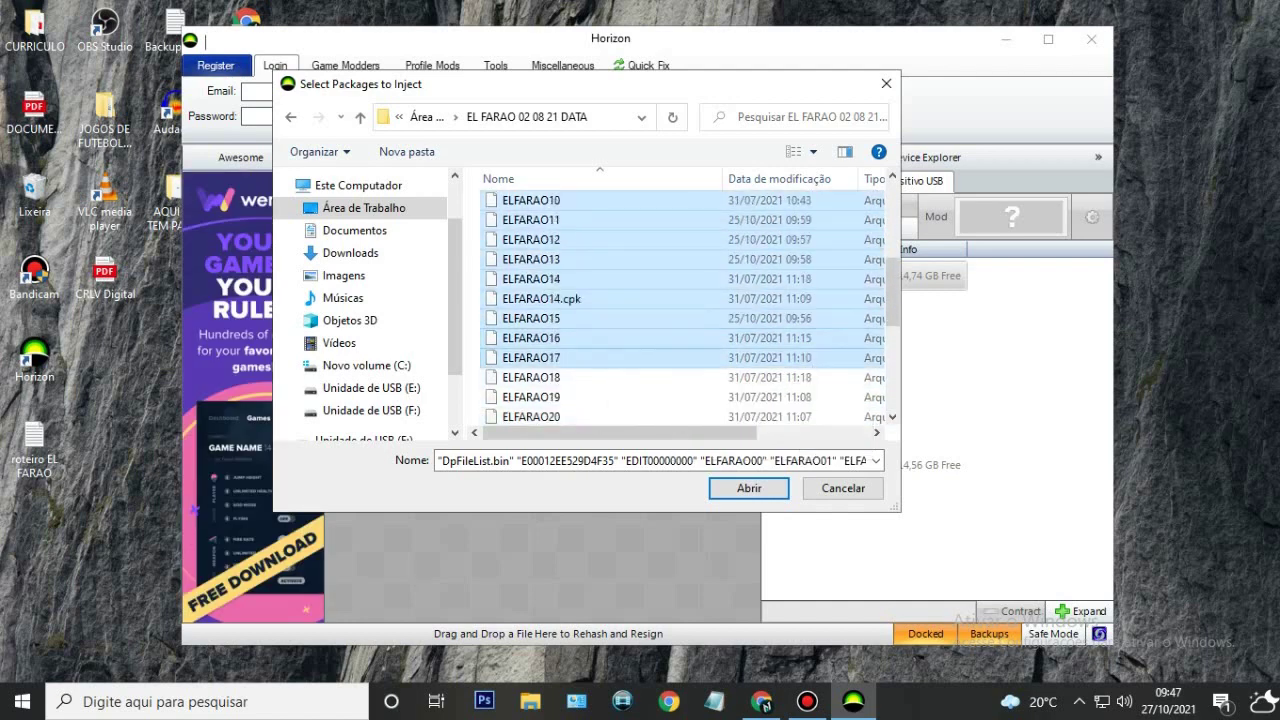
scroll(662, 358, down, 1)
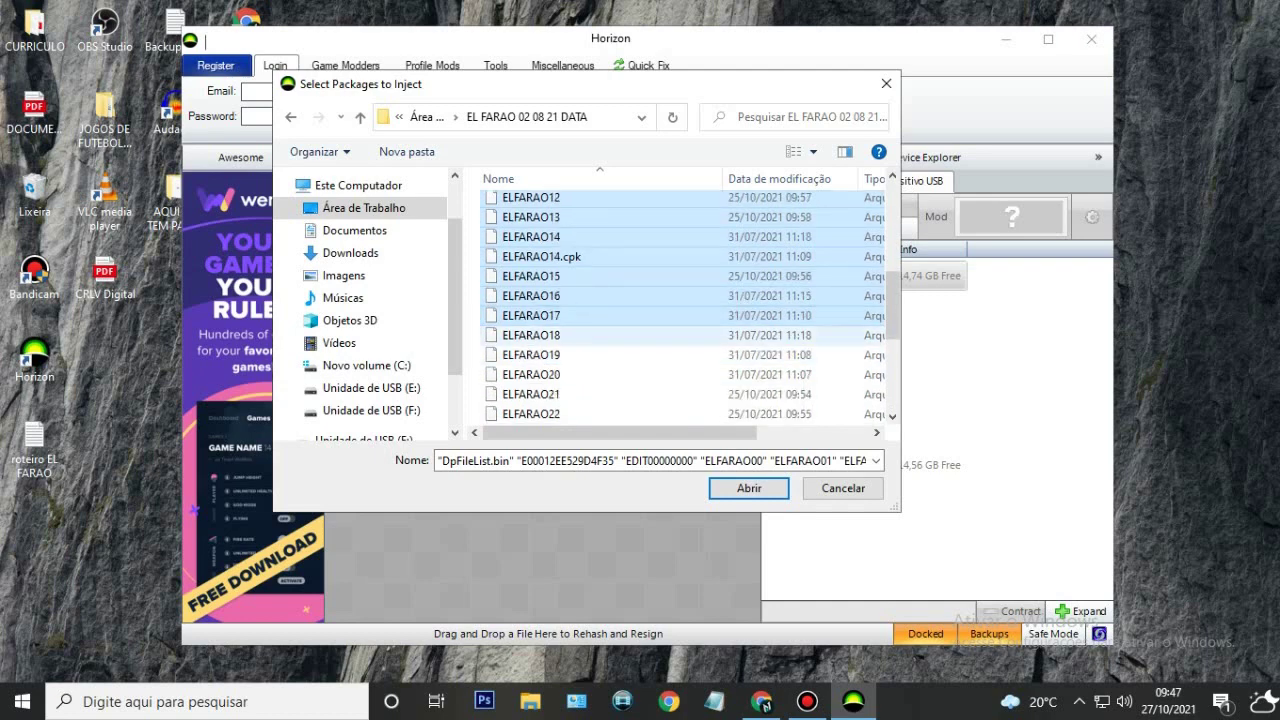
scroll(662, 380, down, 3)
scroll(662, 380, up, 2)
scroll(662, 380, up, 7)
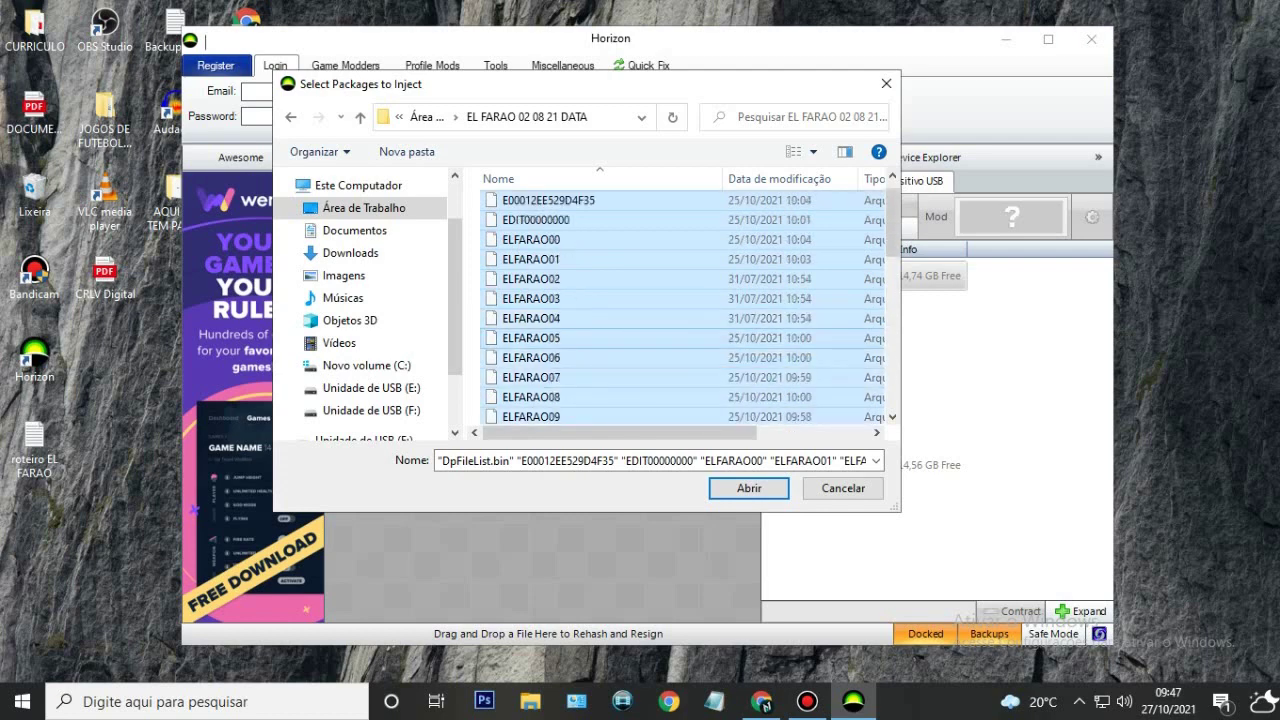
scroll(662, 310, up, 1)
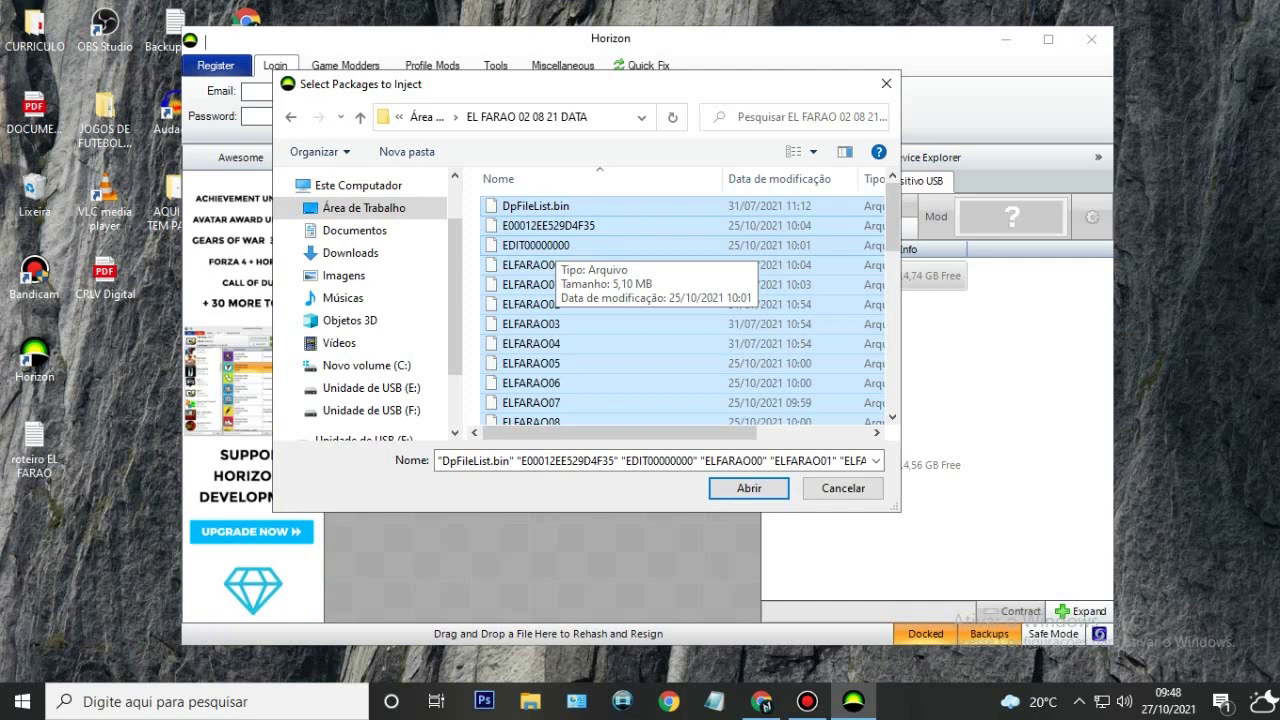
- Inject the selected packages, DpFileList.bin through ELFARAO17, into the first USB drive
scroll(553, 258, down, 9)
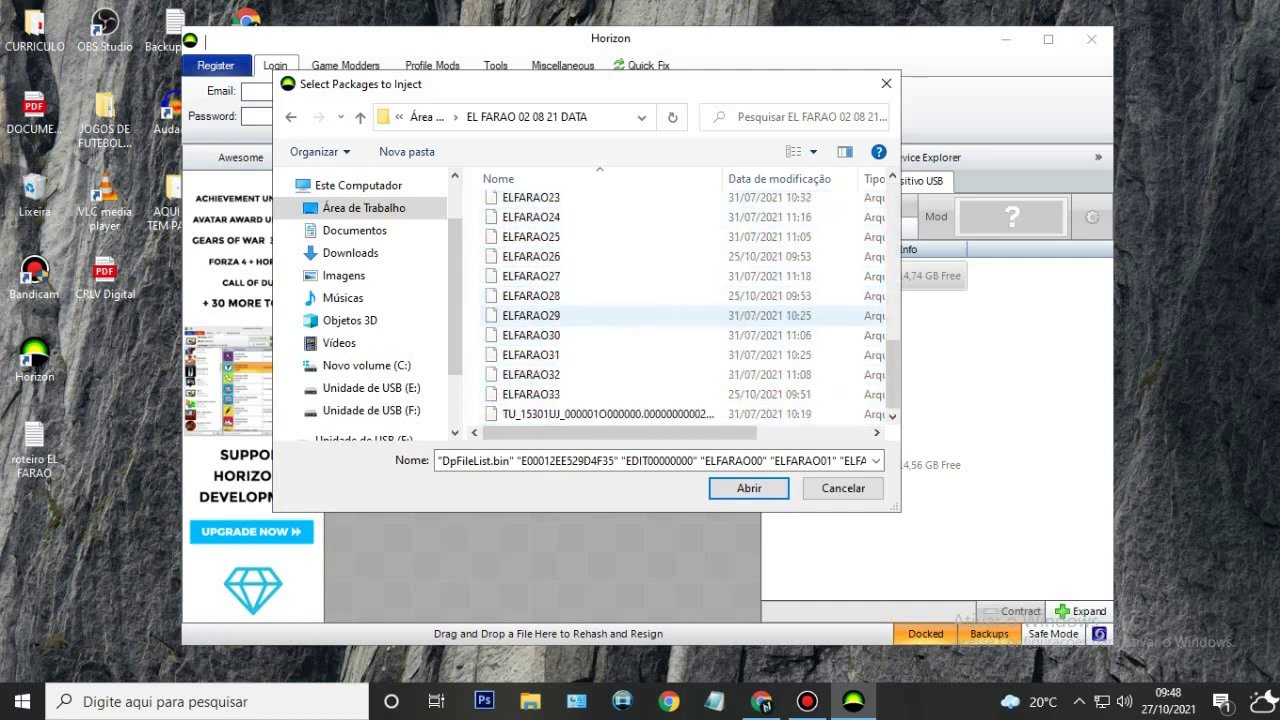
scroll(680, 307, up, 3)
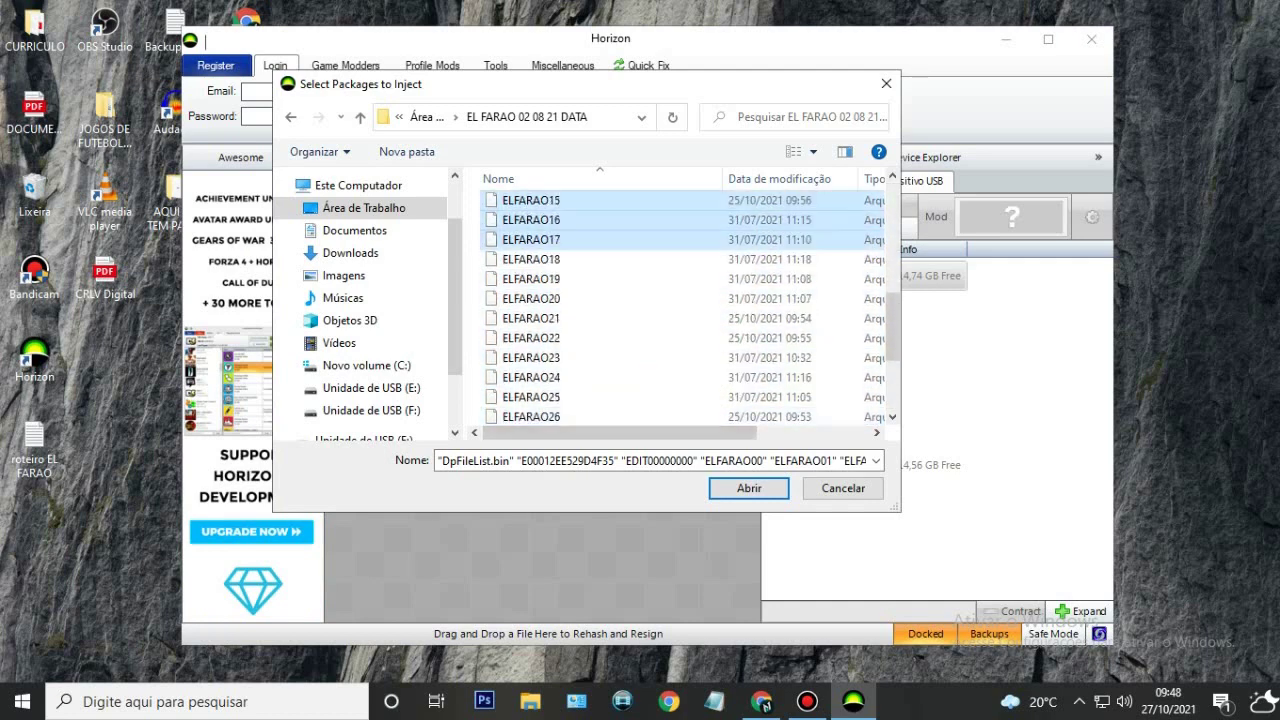
click(748, 488)
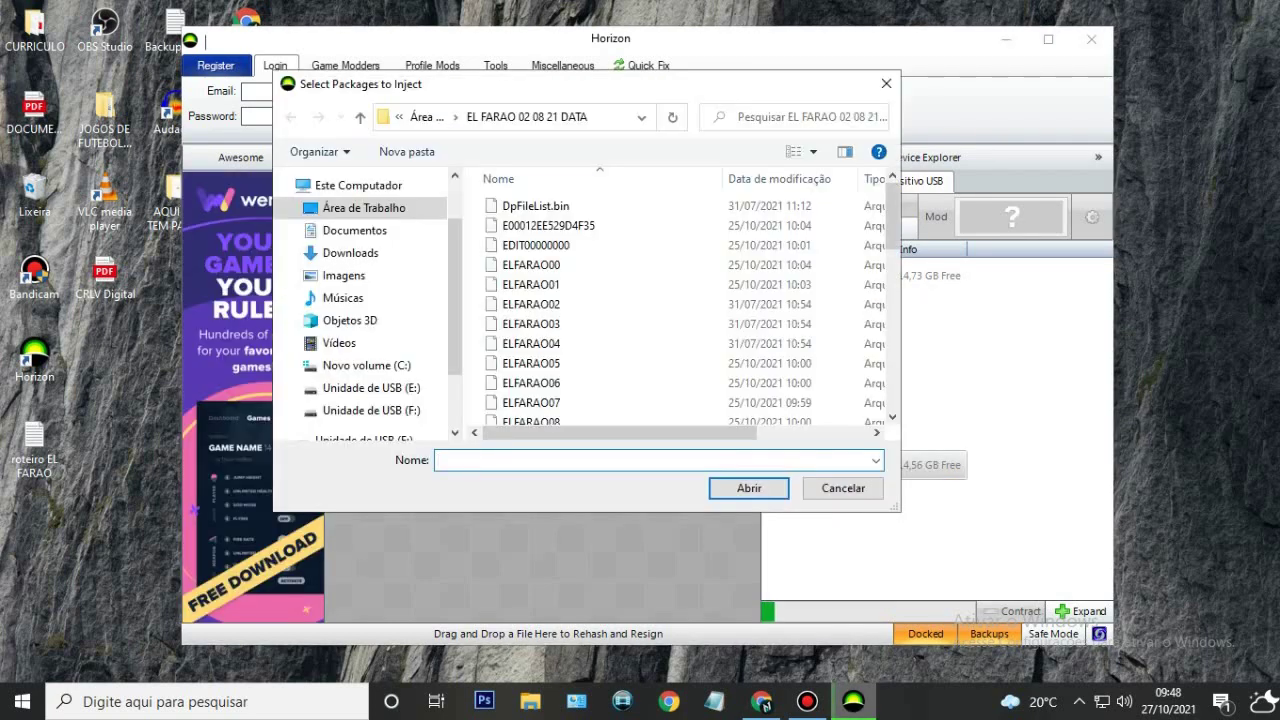
- Inject the remaining packages, ELFARAO18 through the TU file, into the second USB drive and dismiss both transfer messages
scroll(680, 310, down, 6)
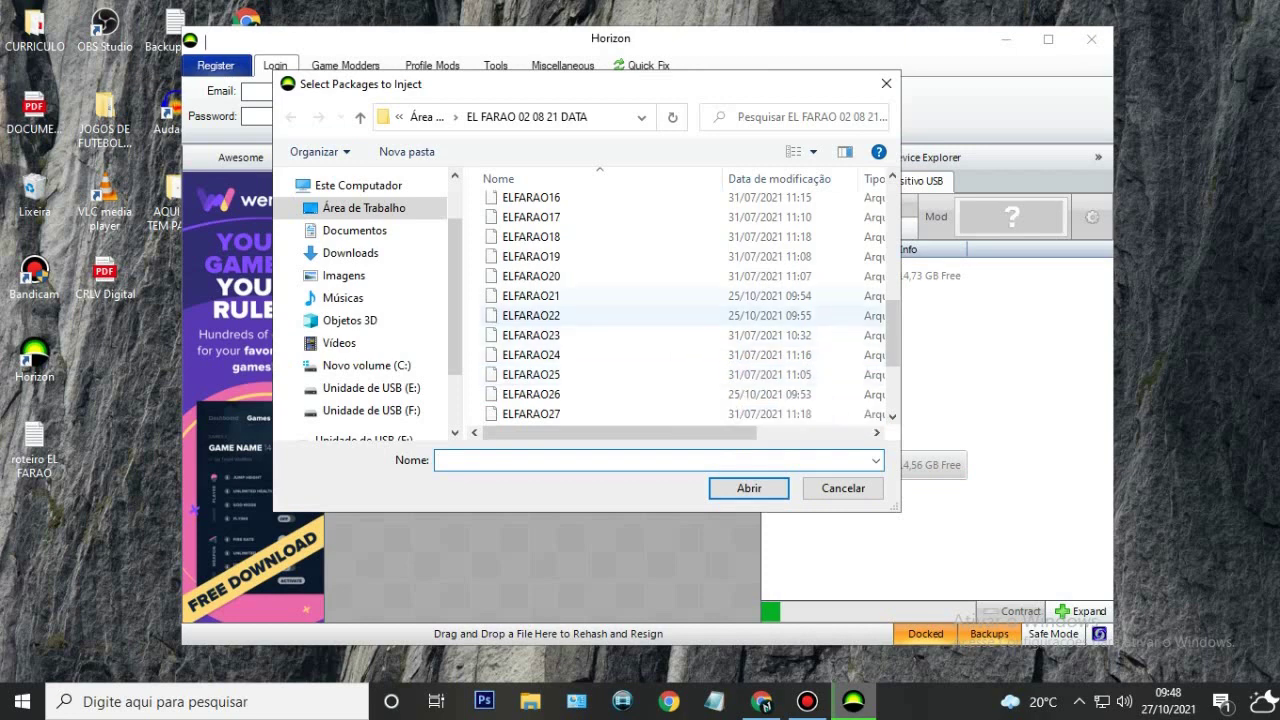
drag(475, 233, 721, 423)
drag(478, 422, 478, 426)
scroll(680, 310, up, 3)
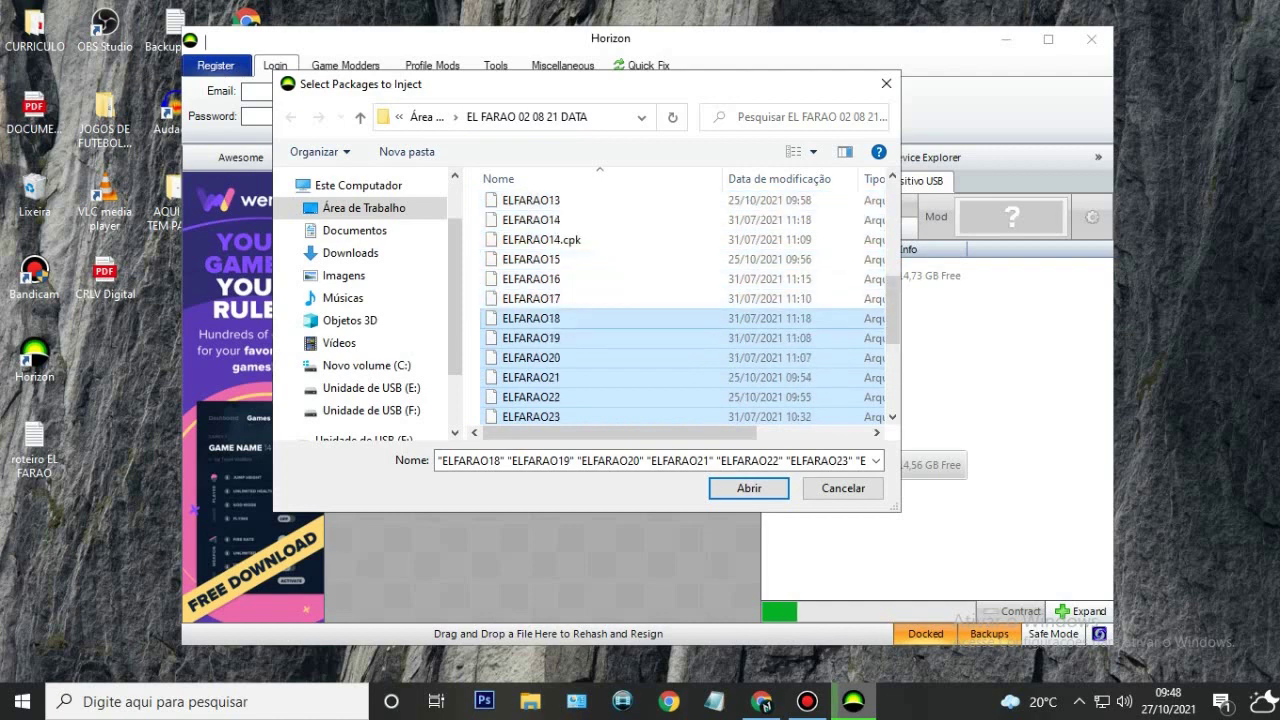
scroll(680, 310, down, 3)
key(Return)
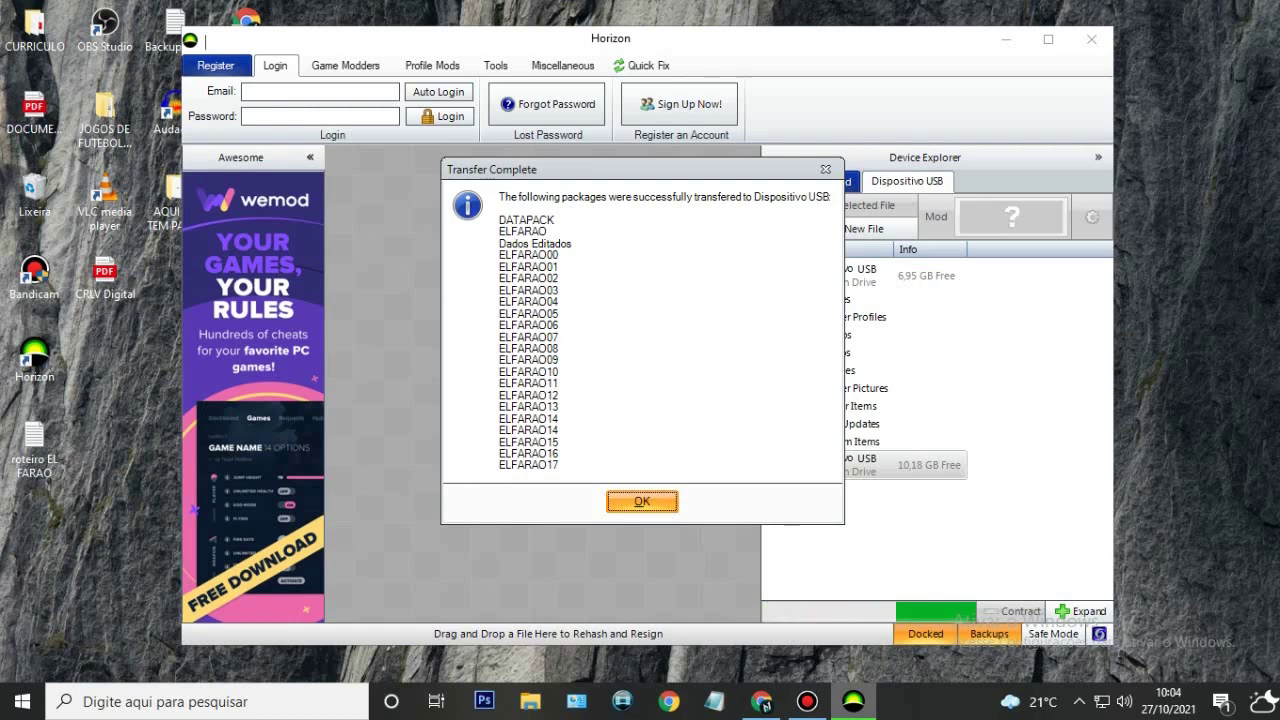
key(Return)
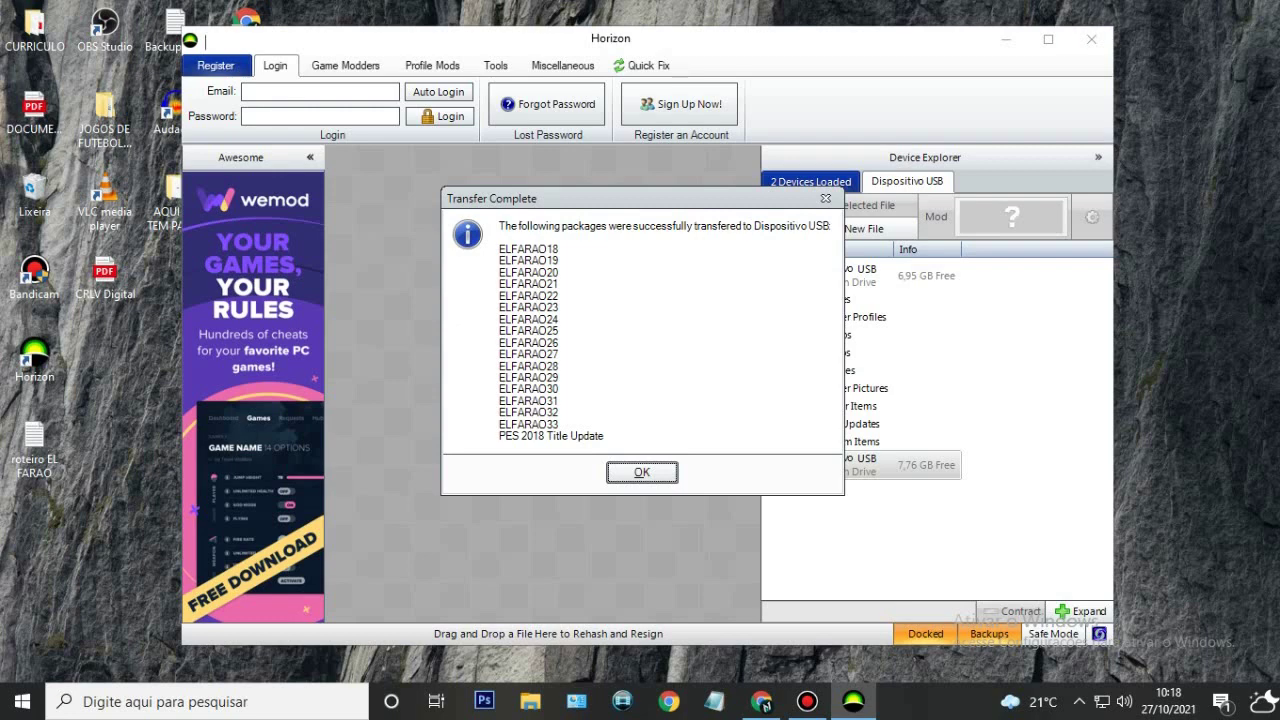
key(space)
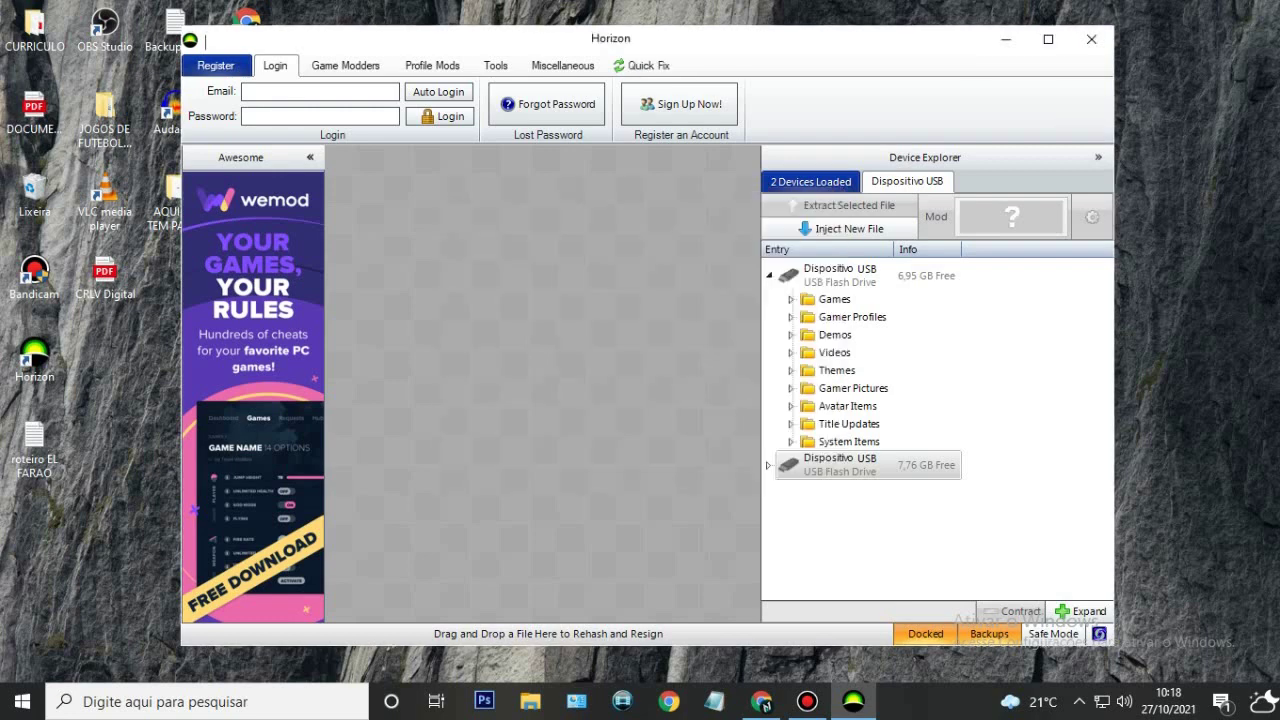
- Expand Gamer Profiles and Games on the first USB drive to inspect the injected profile and game entries
click(840, 275)
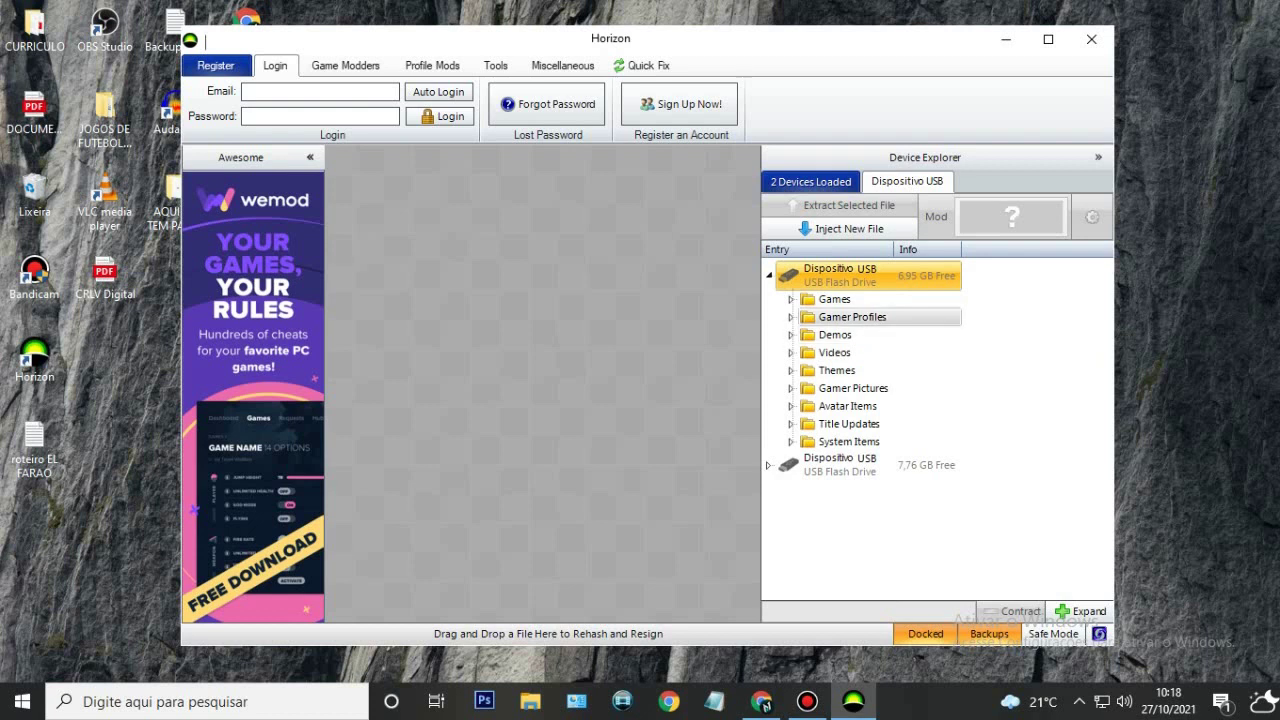
click(791, 317)
click(888, 346)
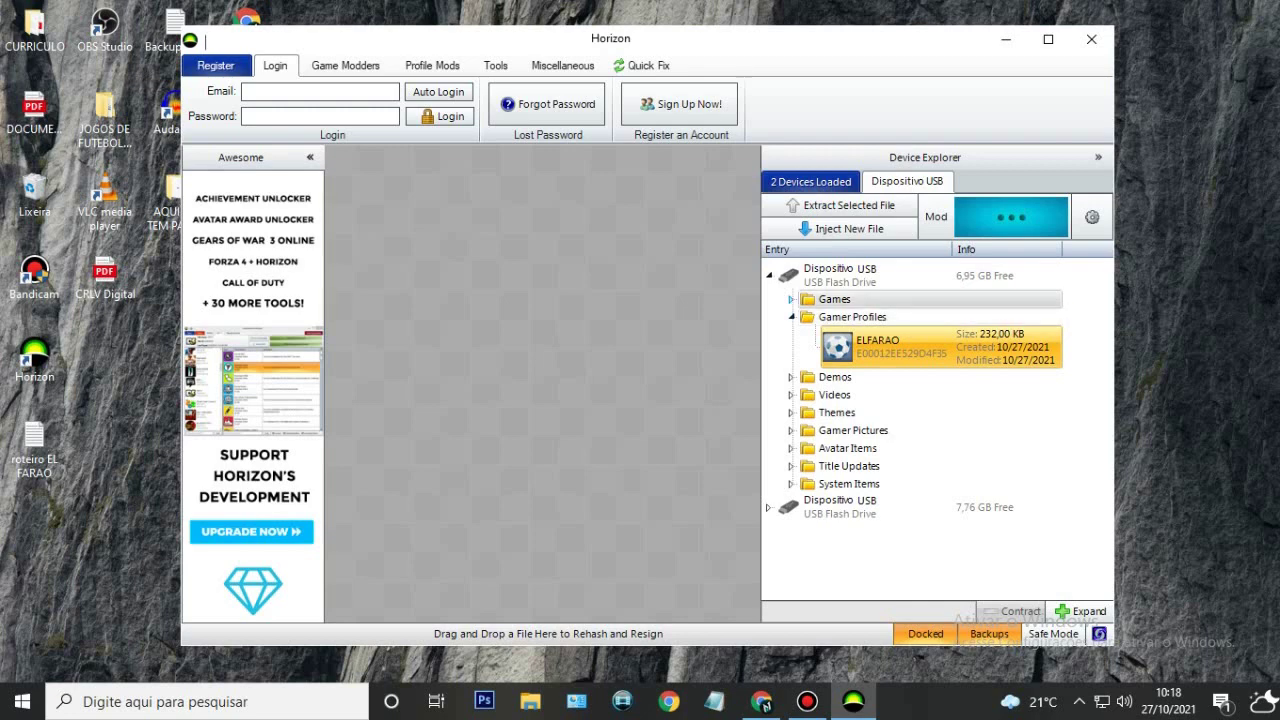
click(791, 299)
click(840, 275)
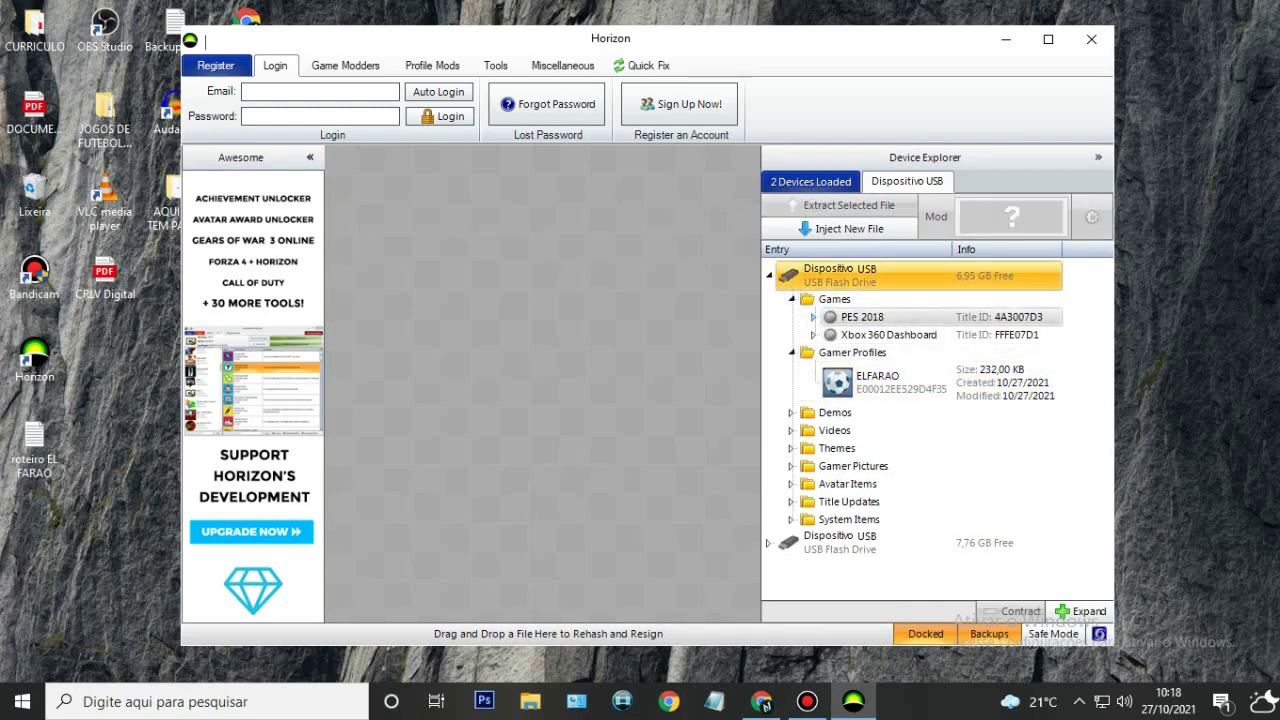
- Inspect the saved packages under PES 2018 on the first USB drive and collapse that drive's tree
click(813, 317)
click(915, 340)
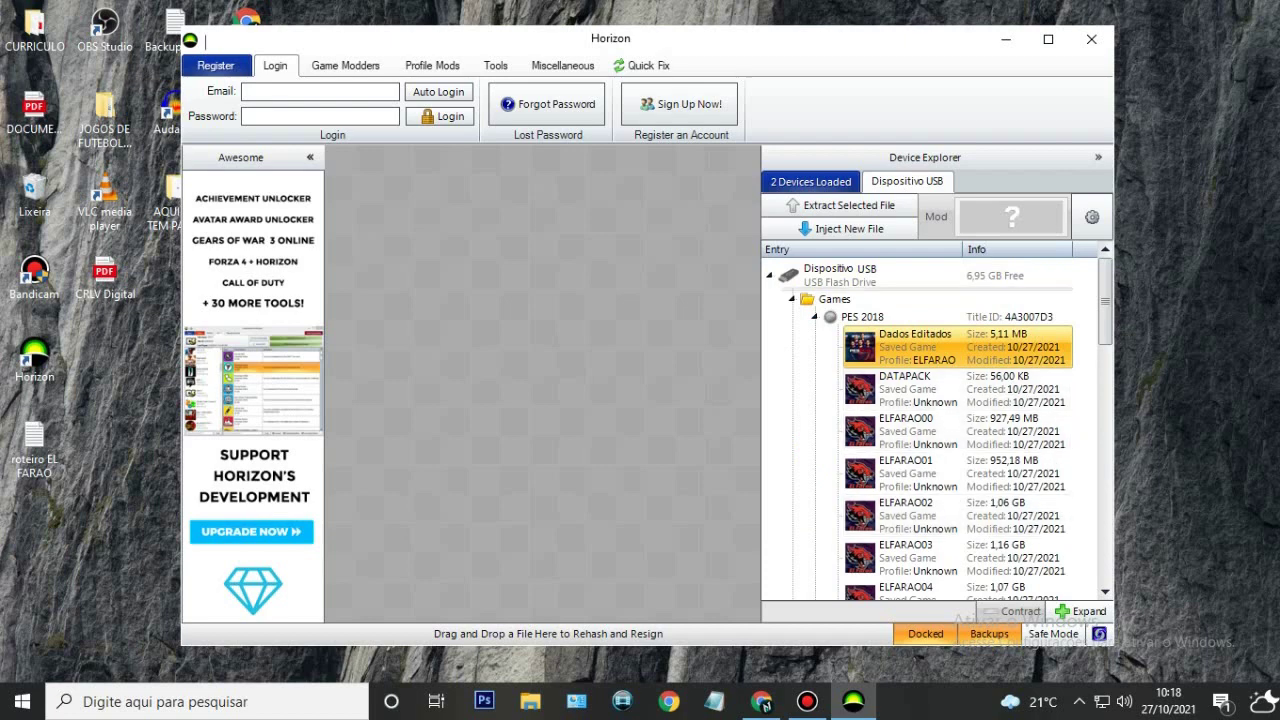
click(769, 275)
click(840, 304)
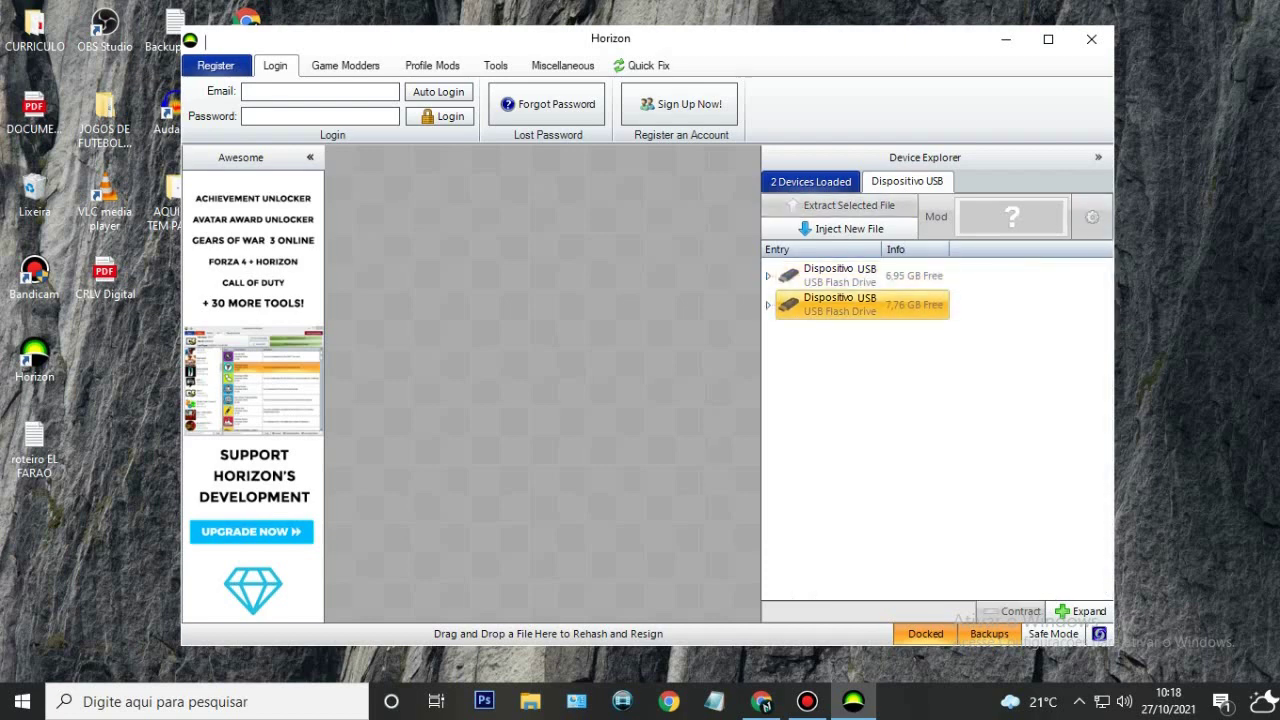
- Close Horizon and return to the desktop
click(840, 275)
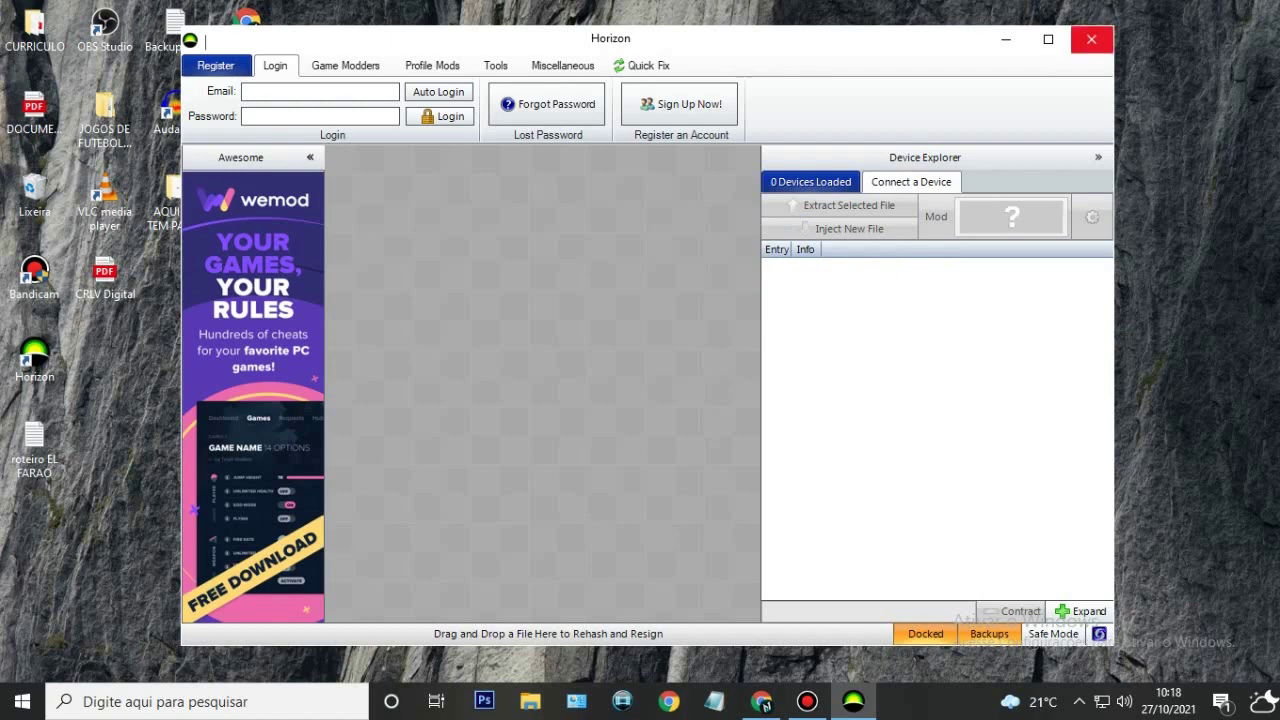
click(1091, 39)
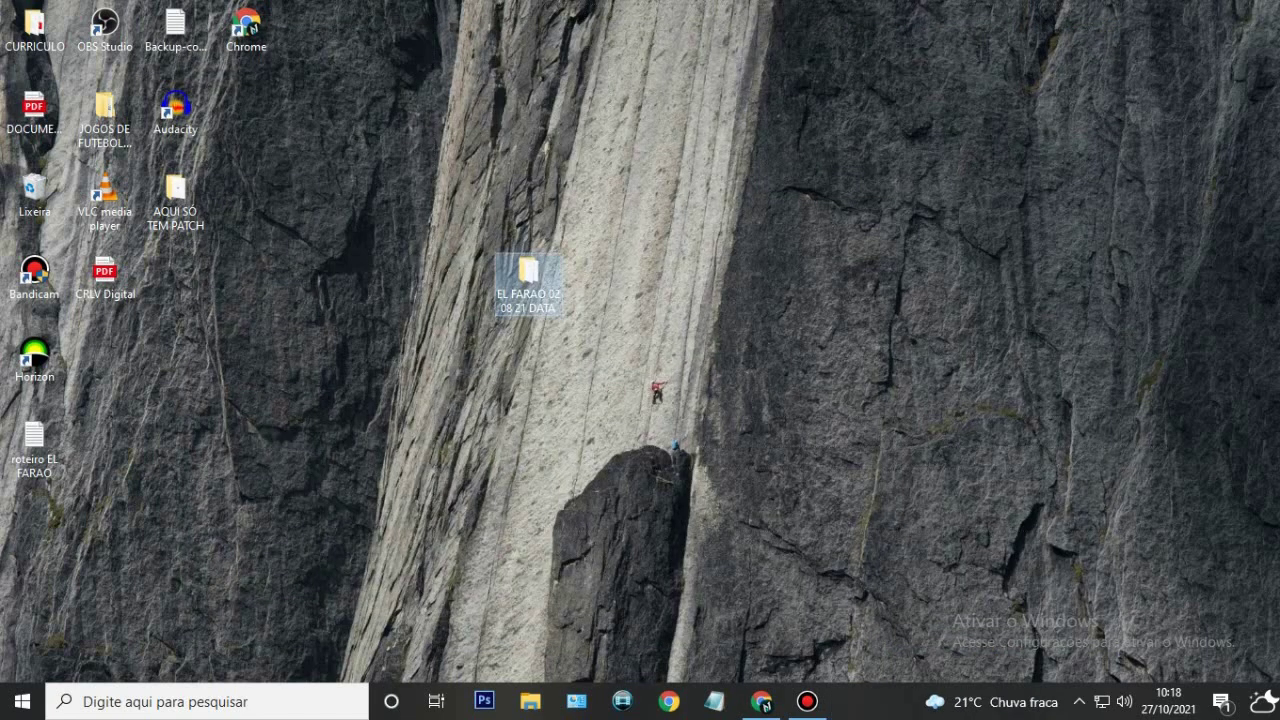
drag(383, 320, 178, 288)
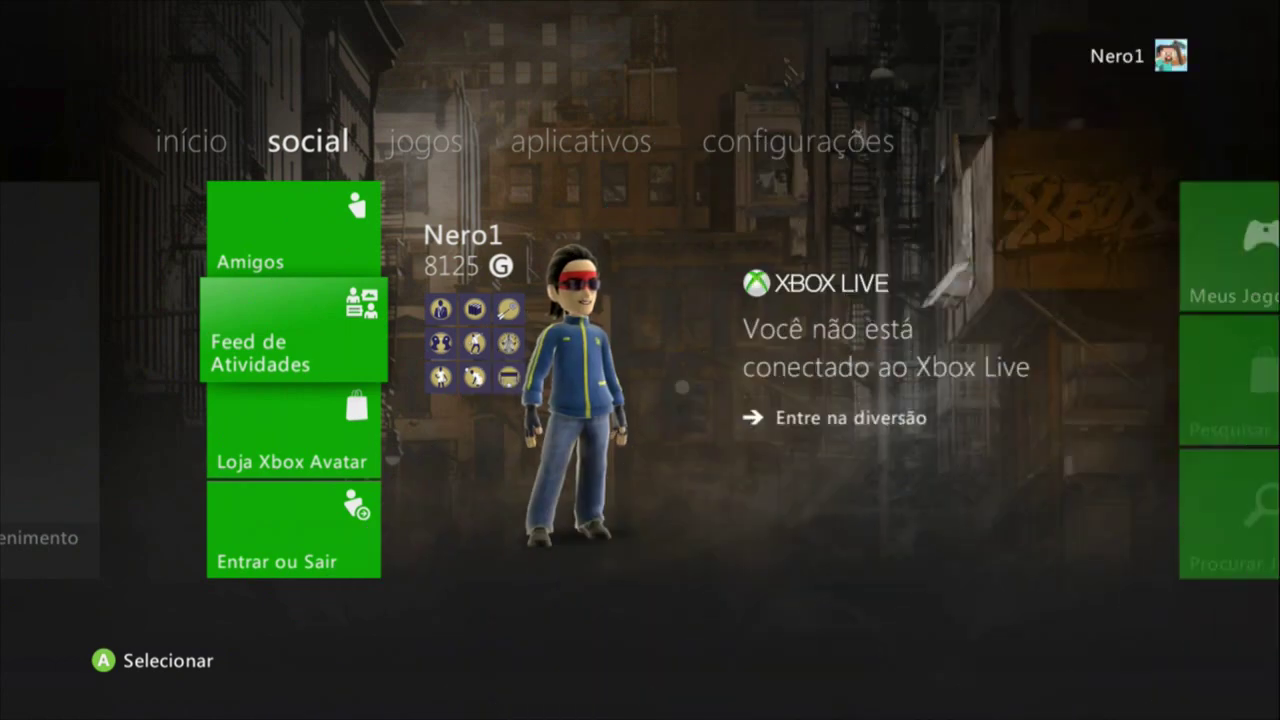
- Switch to the Xbox 360 dashboard and sign in with the ELFARAO profile through Entrar ou Sair
key(Left)
key(Right)
key(Left)
key(Right)
key(Down)
key(Down)
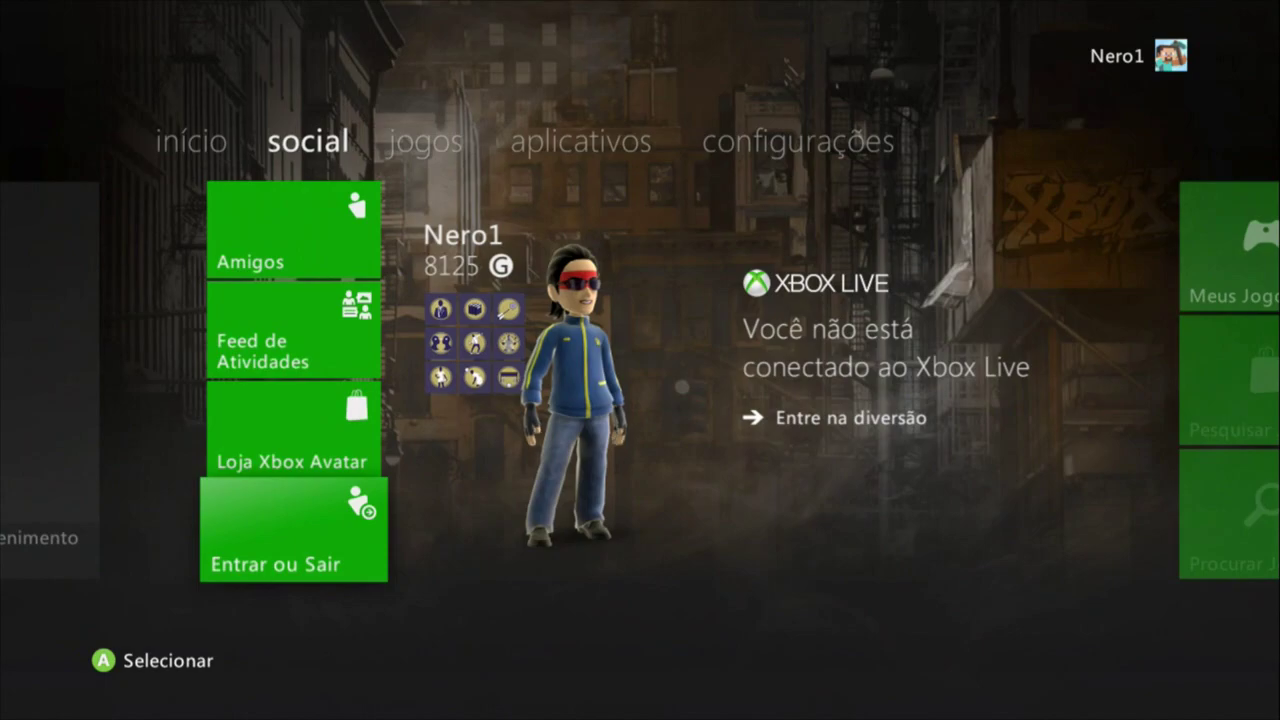
key(Left)
key(Right)
key(Down)
key(Return)
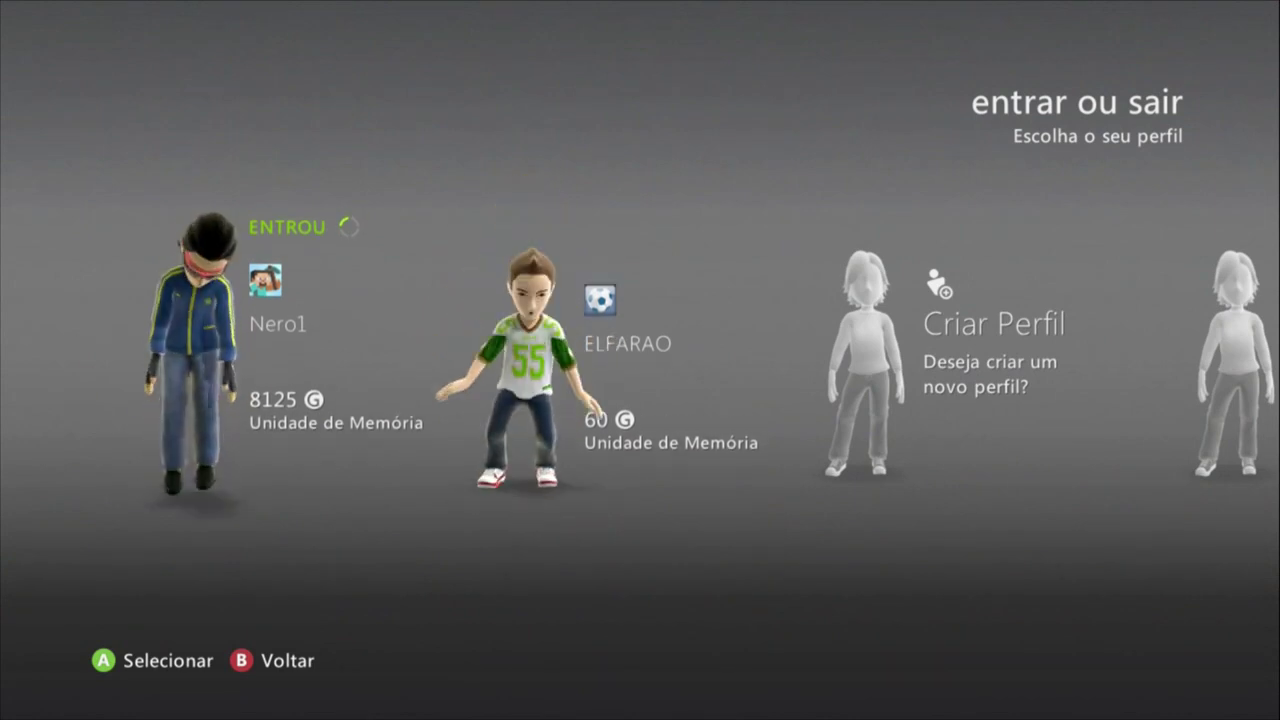
key(Return)
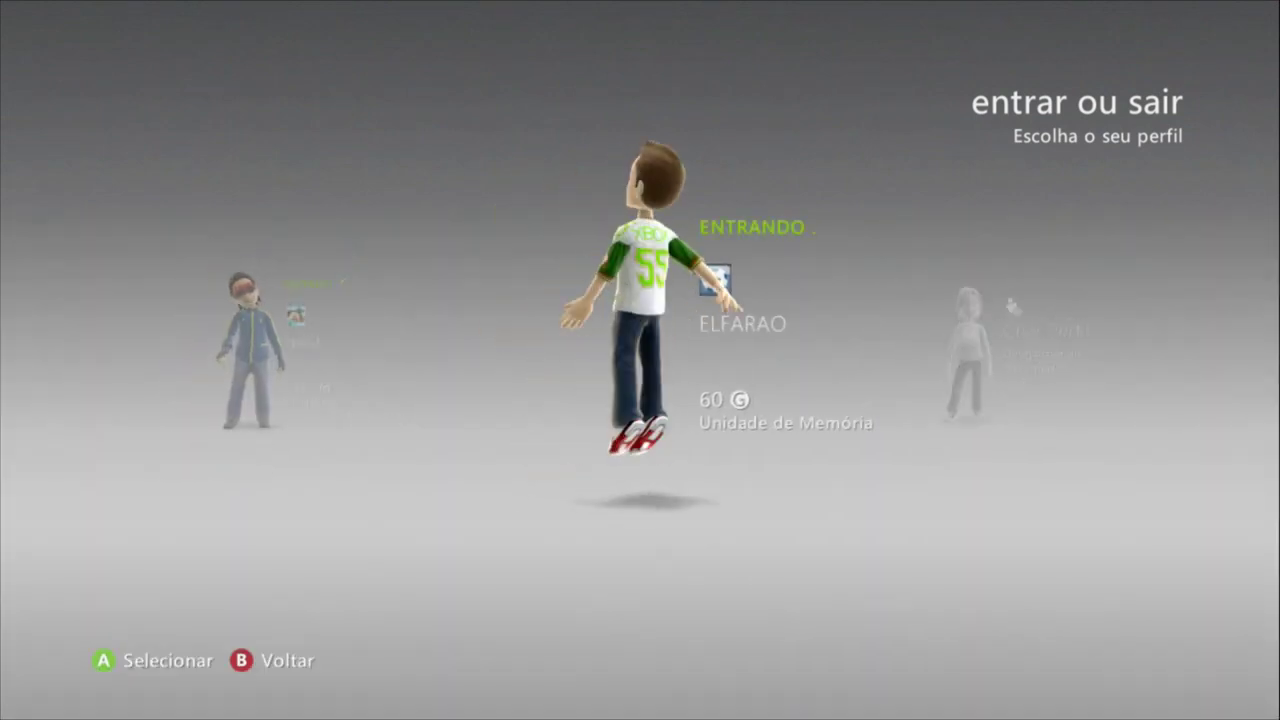
key(Return)
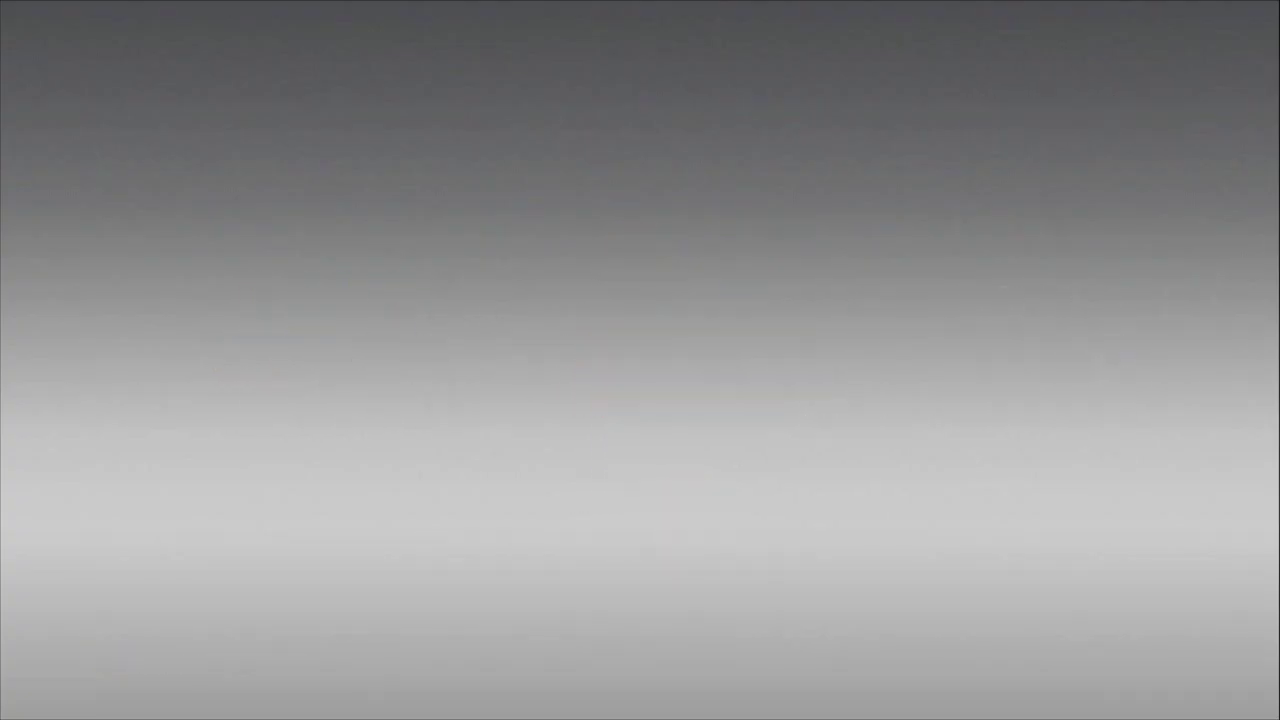
key(Right)
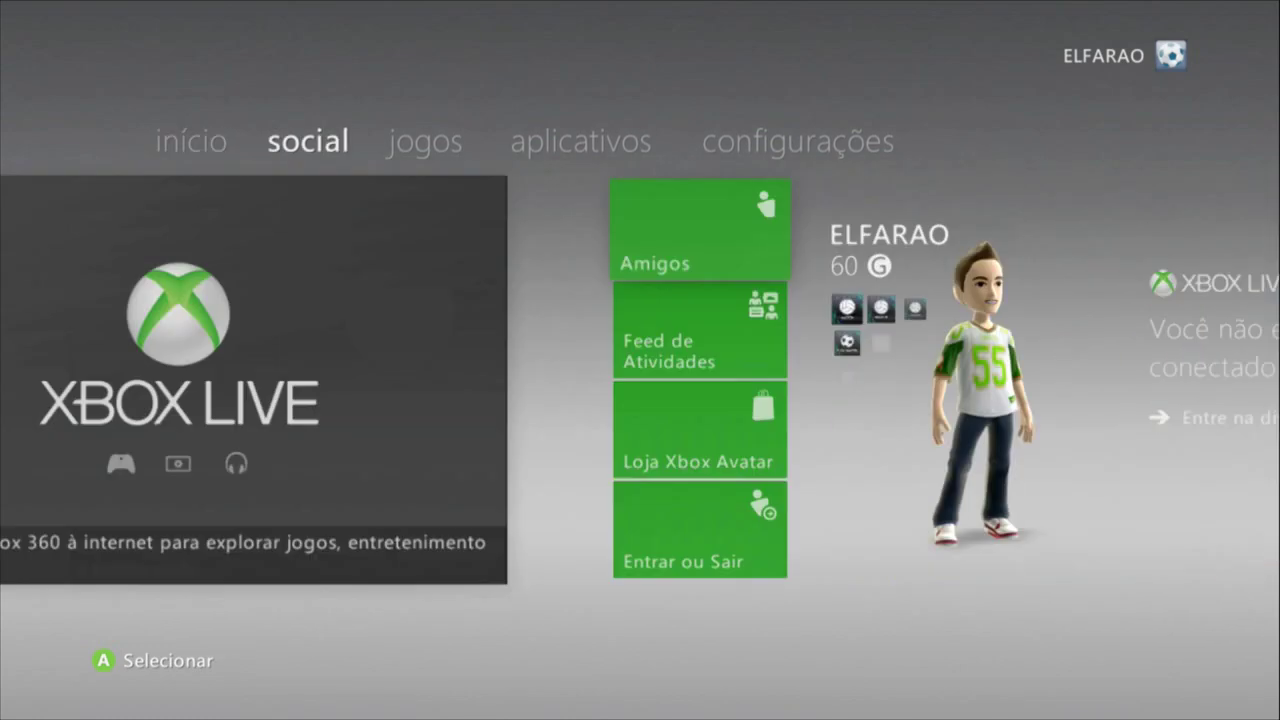
key(Left)
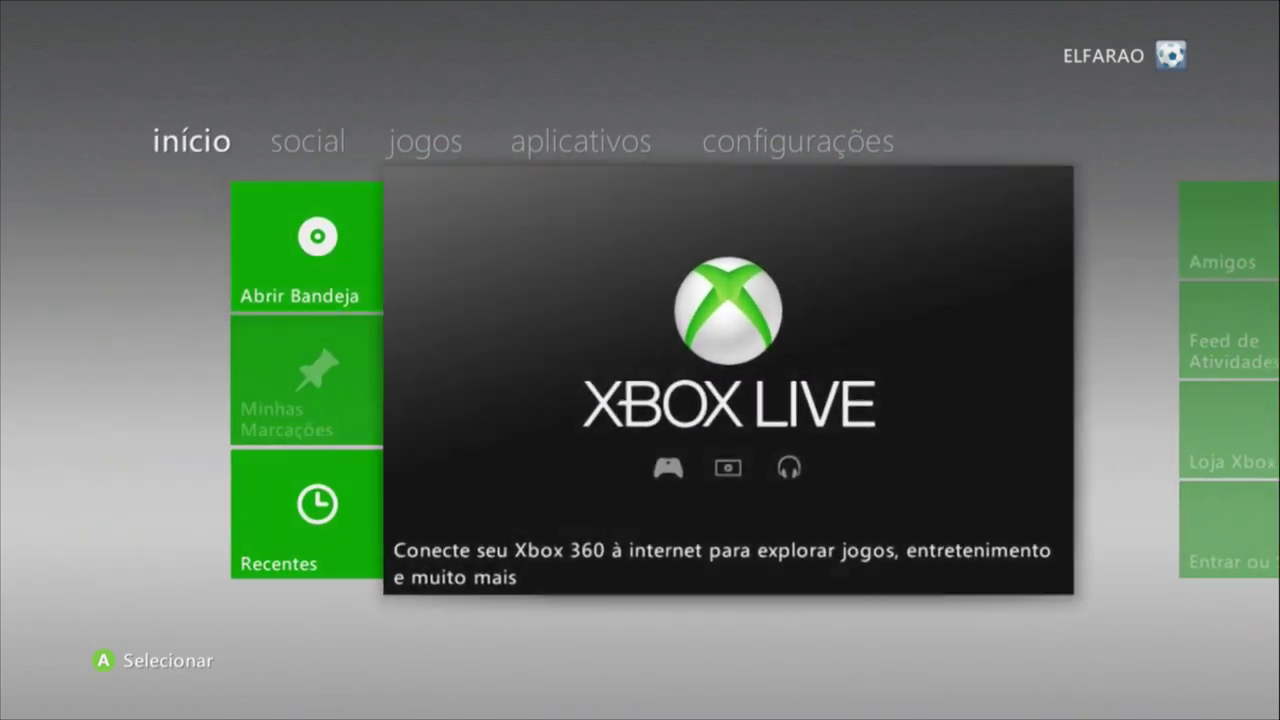
key(Left)
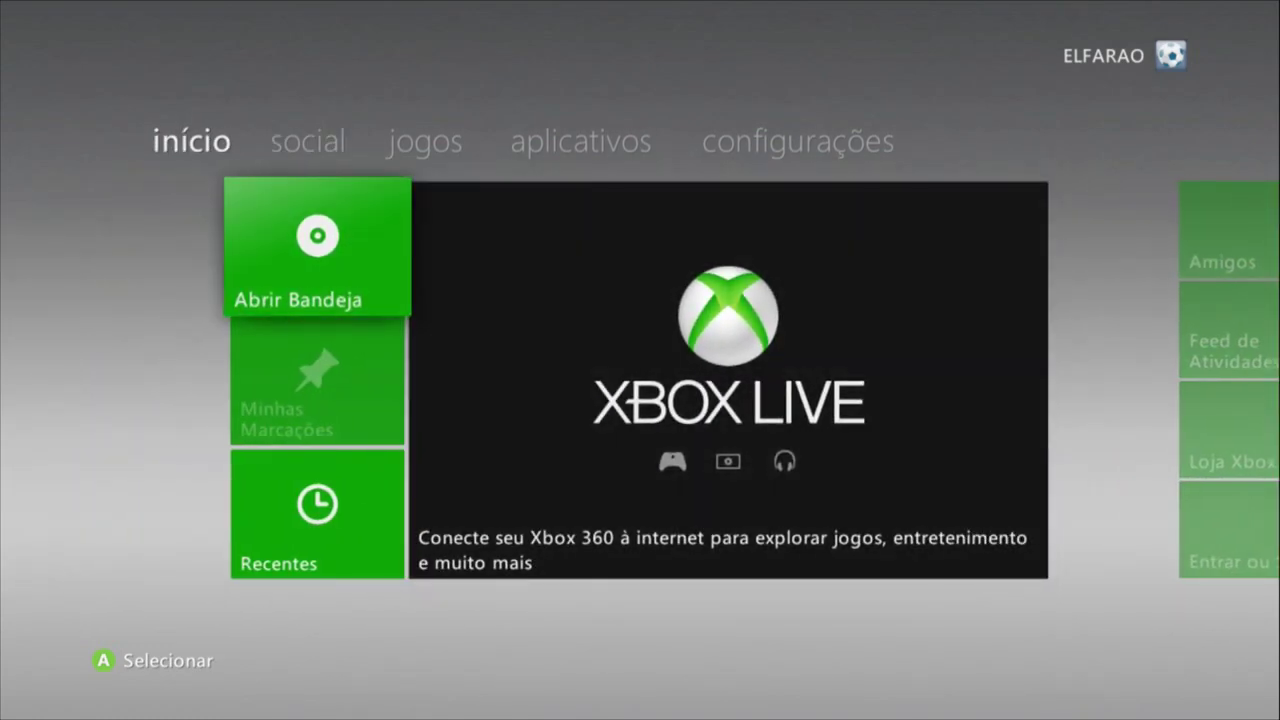
key(Right)
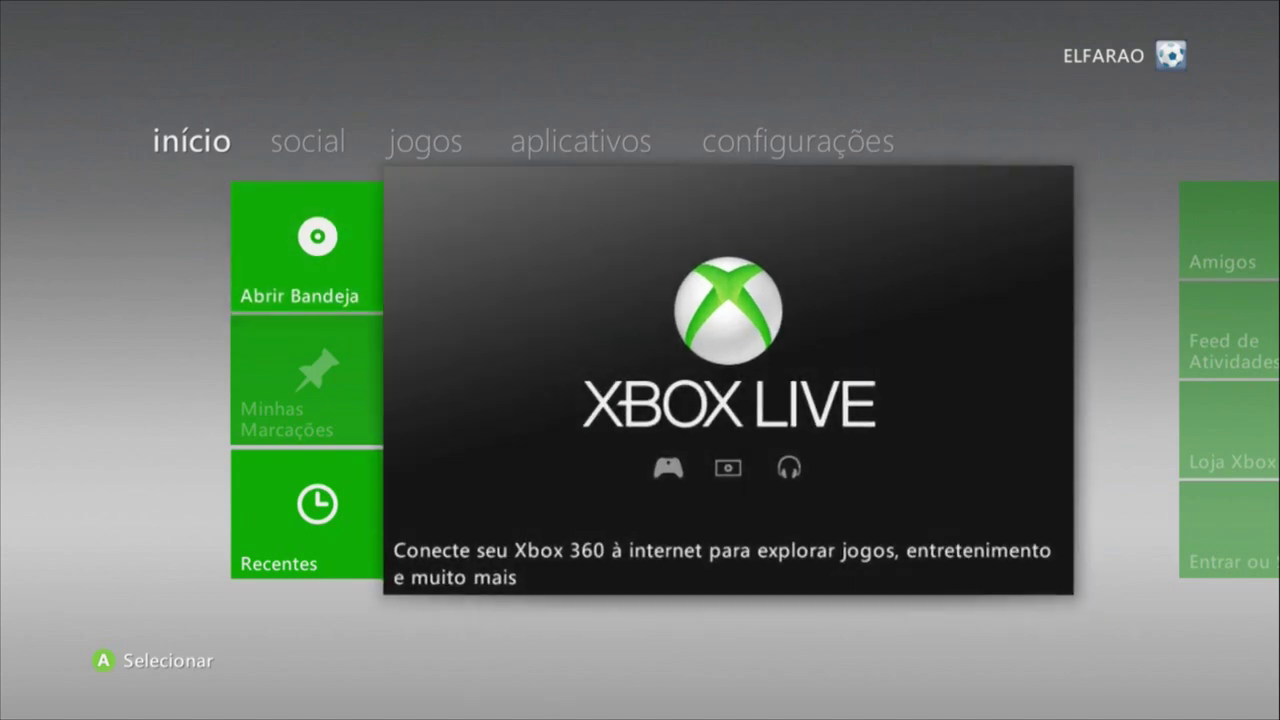
key(Left)
key(Right)
key(Right)
key(Right)
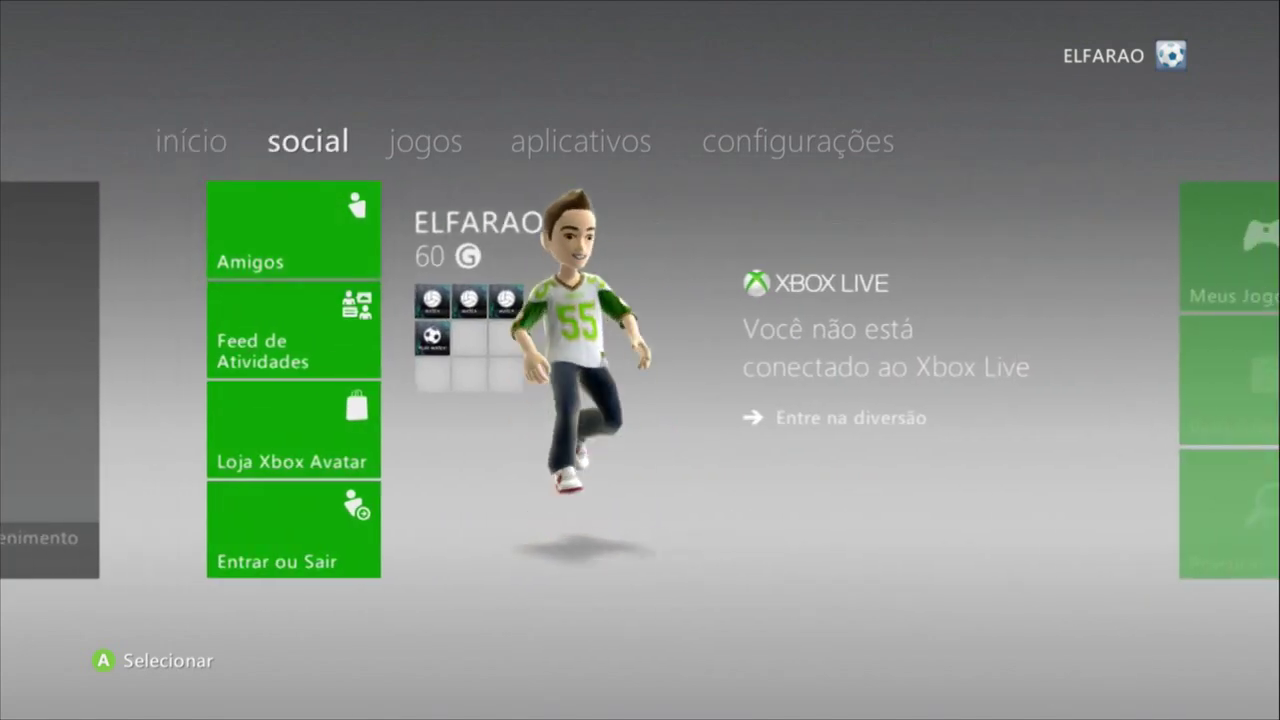
key(Right)
key(Left)
key(Left)
- Open Armazenamento in the console's system settings to list the storage devices
key(Right)
key(Right)
key(Right)
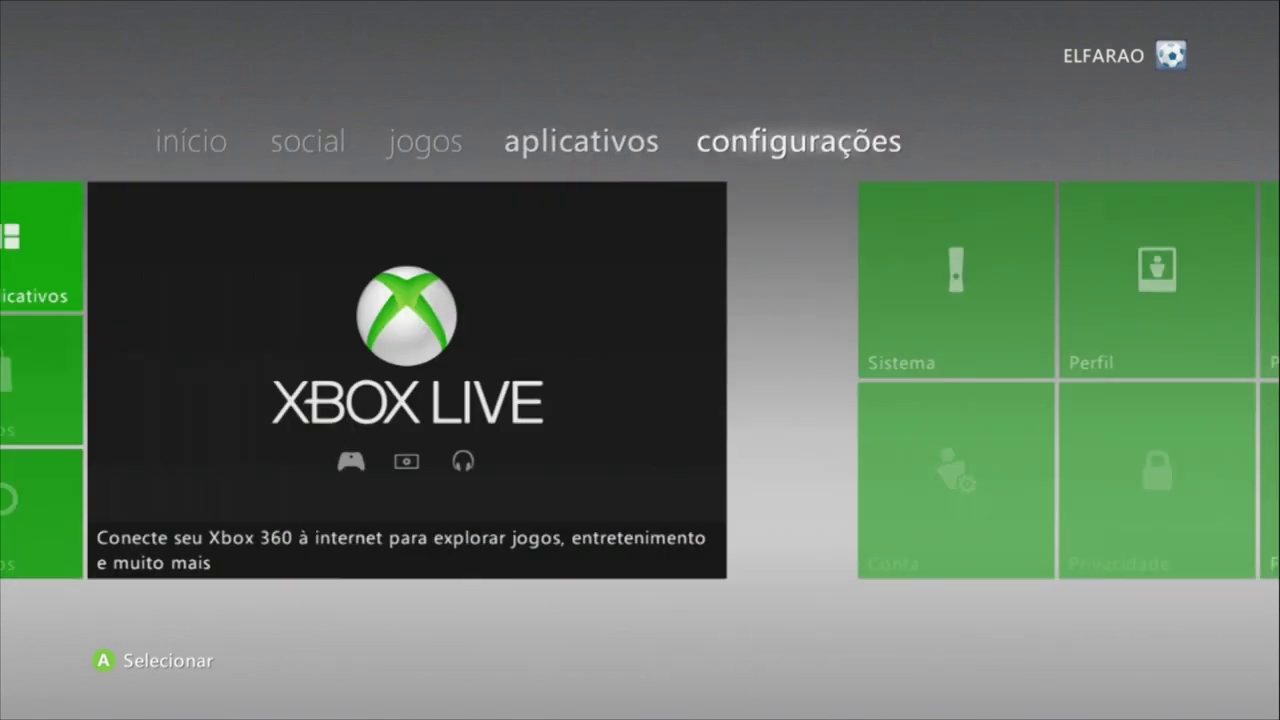
key(Return)
key(Down)
key(Down)
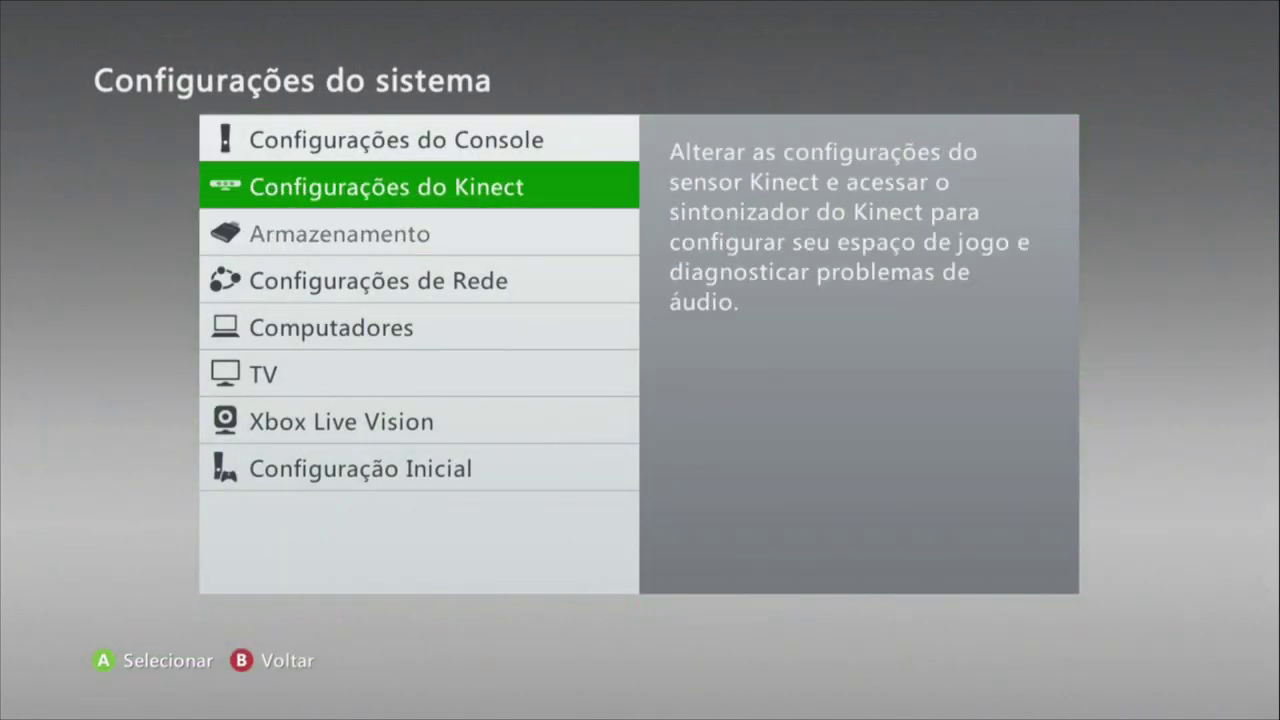
key(Return)
- Look through the storage device list and briefly open the USB drive with 7,7 GB free
key(Down)
key(Down)
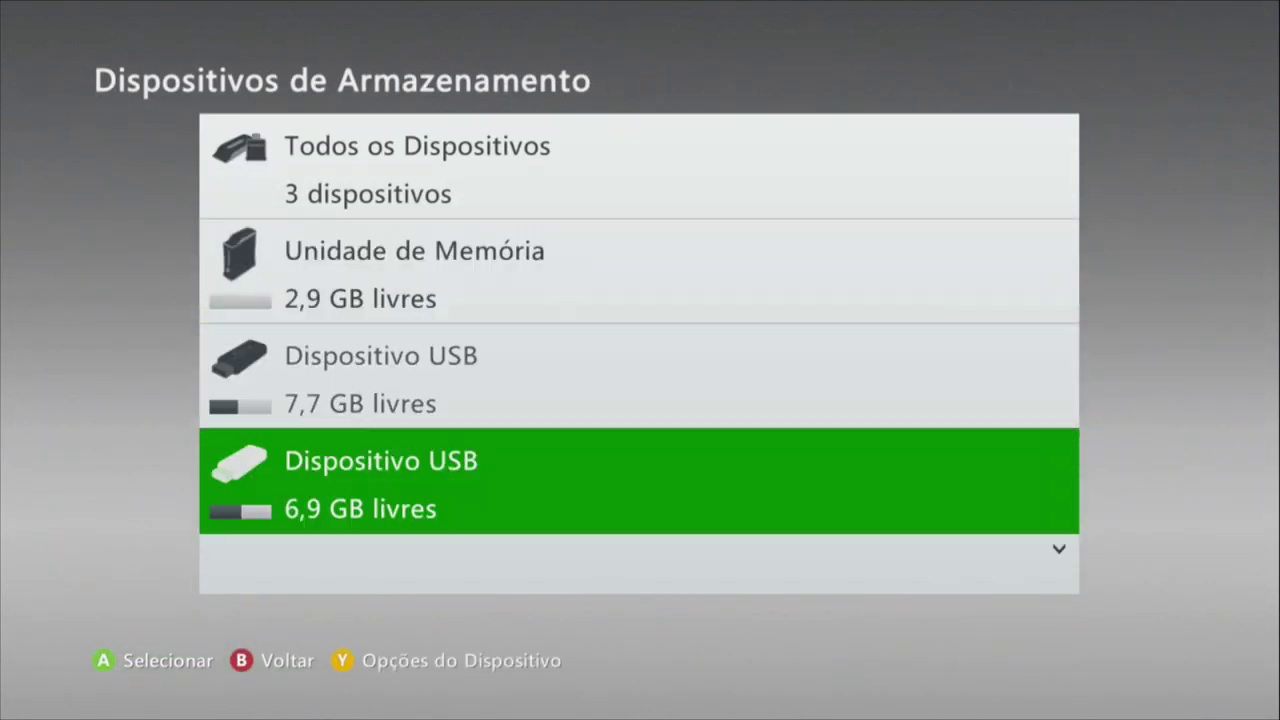
key(Down)
key(Up)
key(Up)
key(Return)
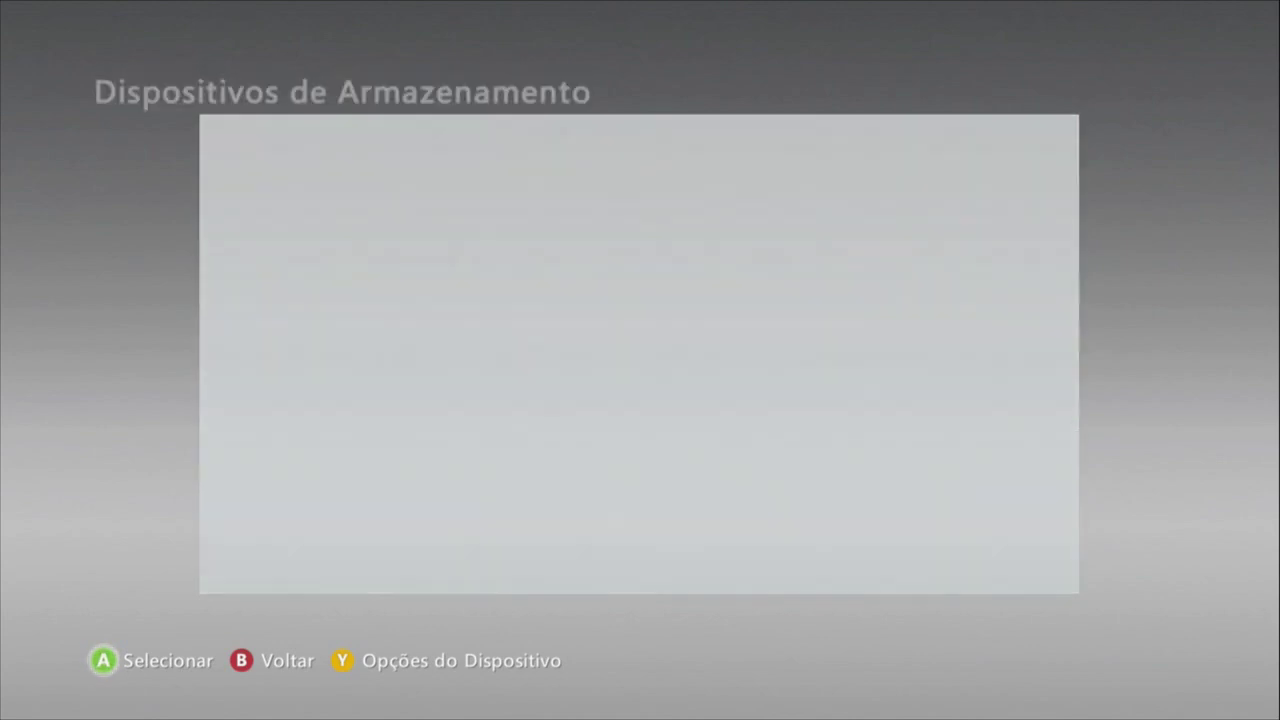
key(Down)
key(Escape)
key(Down)
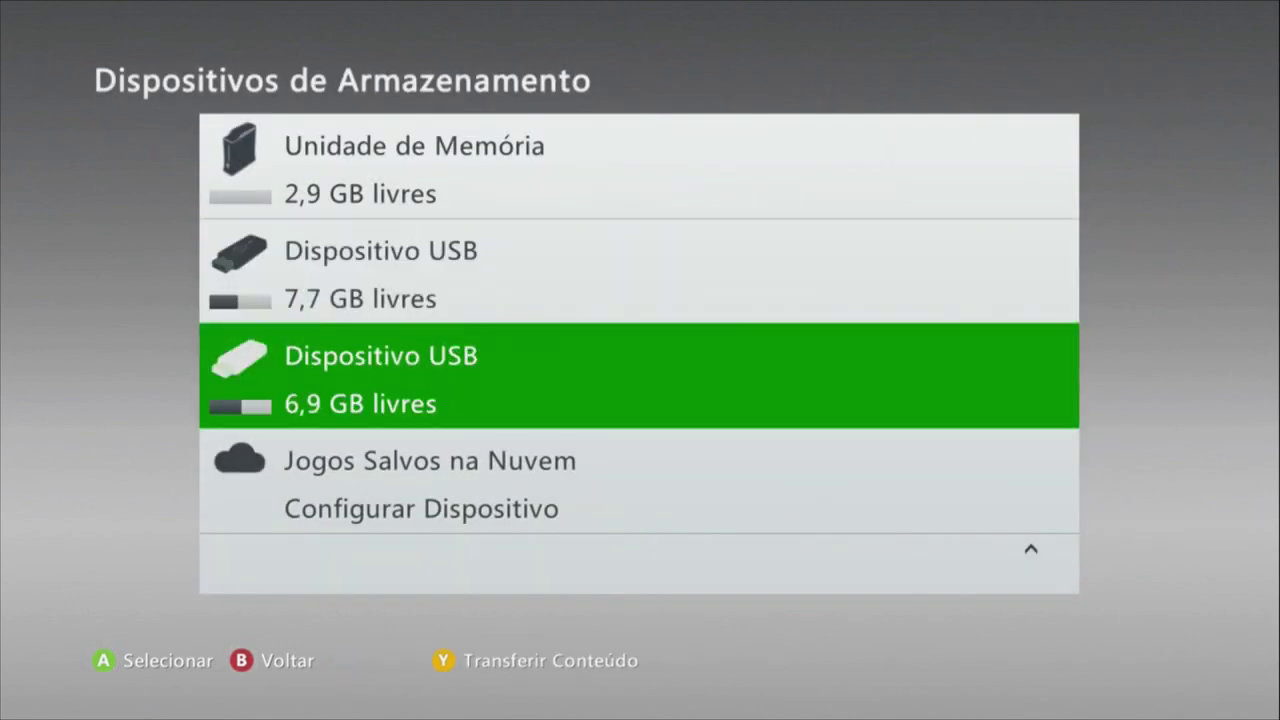
- Examine the content categories on the USB drive with 6,9 GB free and return to the device list
key(Return)
key(Down)
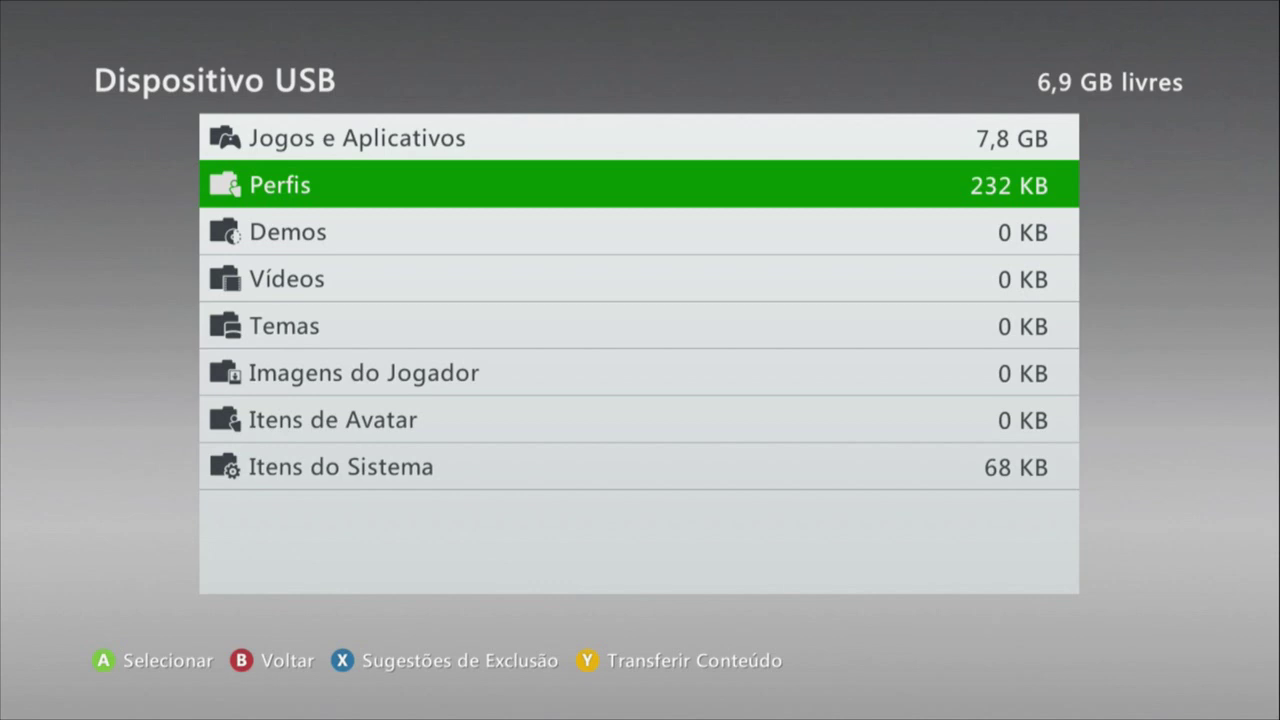
key(Escape)
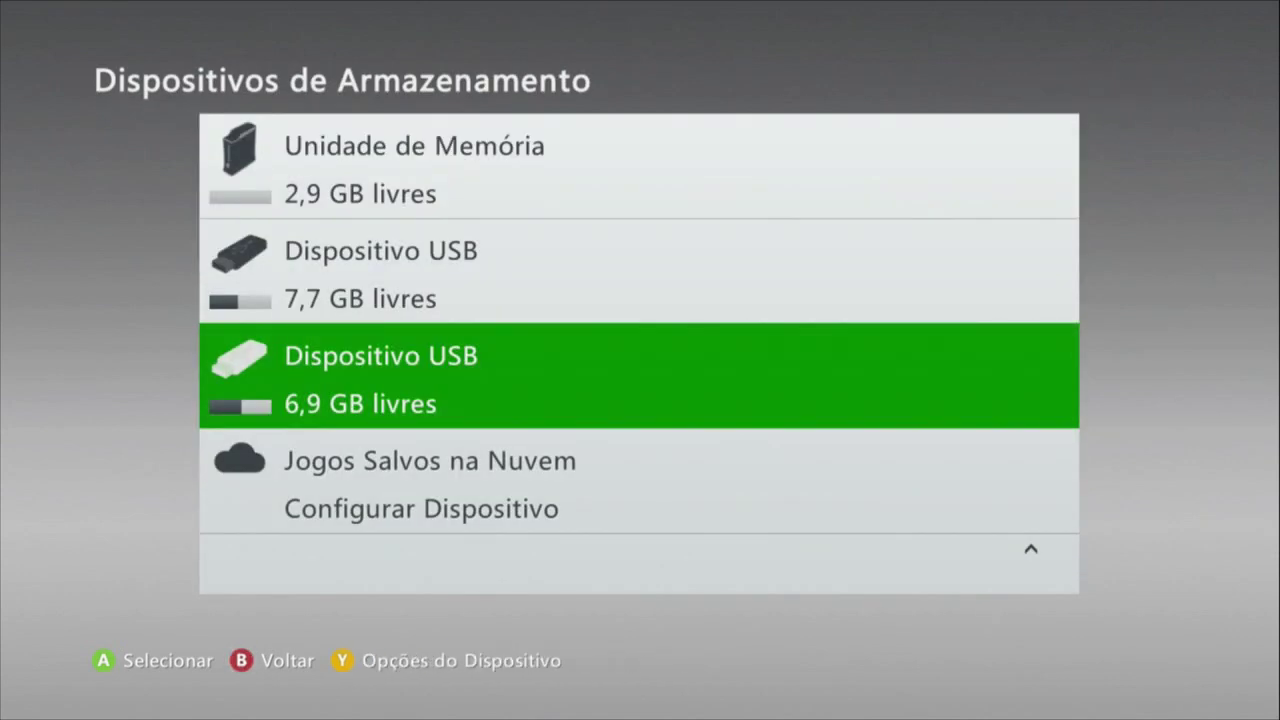
key(Up)
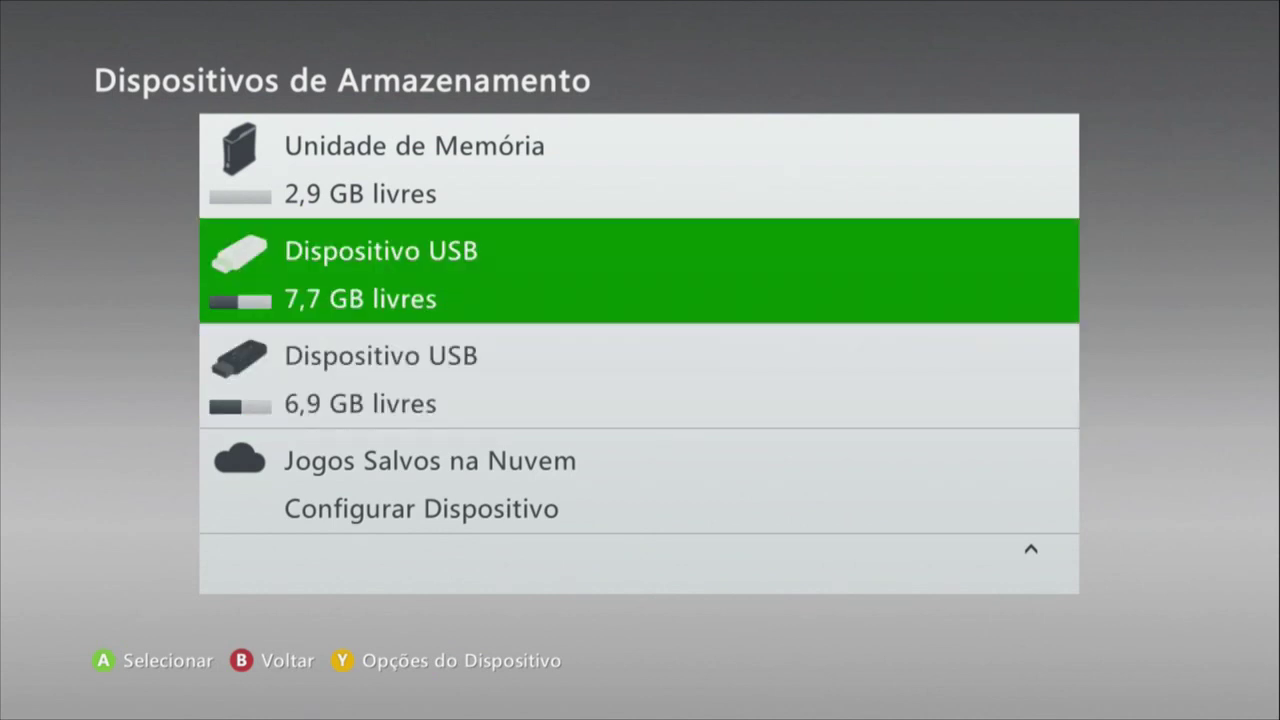
key(Down)
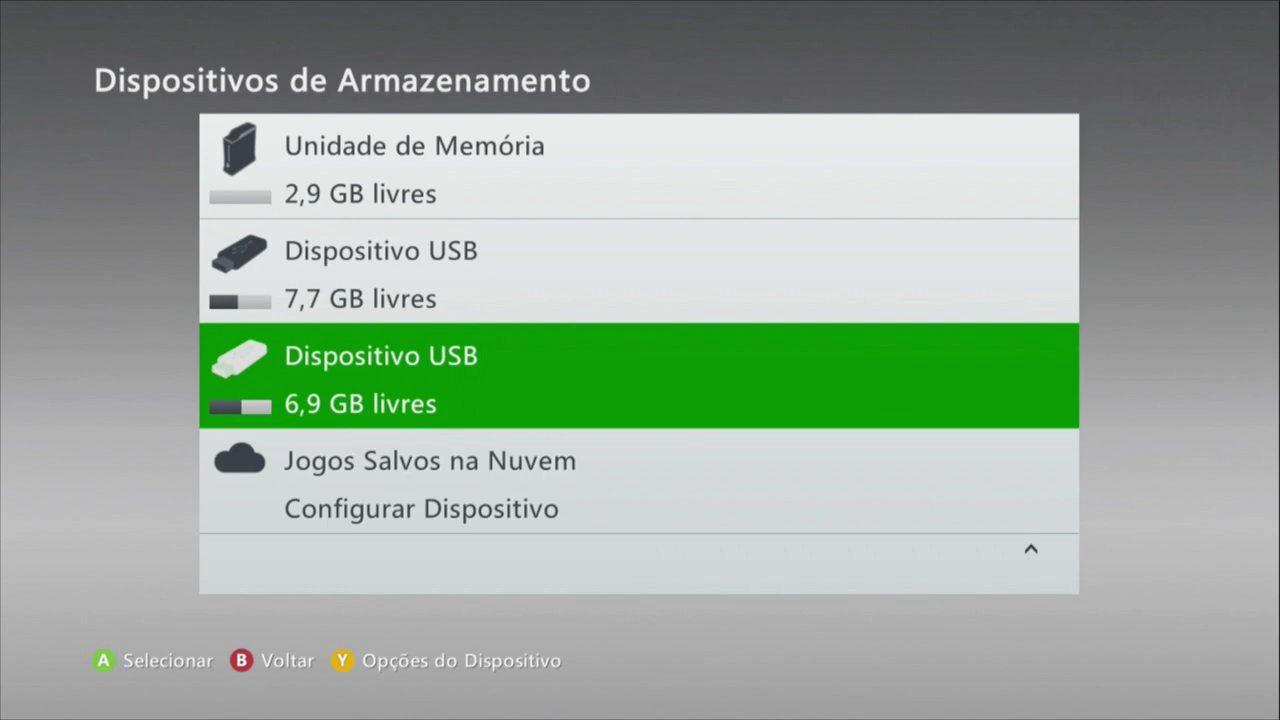
- Check the Perfis and Jogos e Aplicativos contents of the USB drive with 6,9 GB free, and highlight the other USB drive
key(Return)
key(Down)
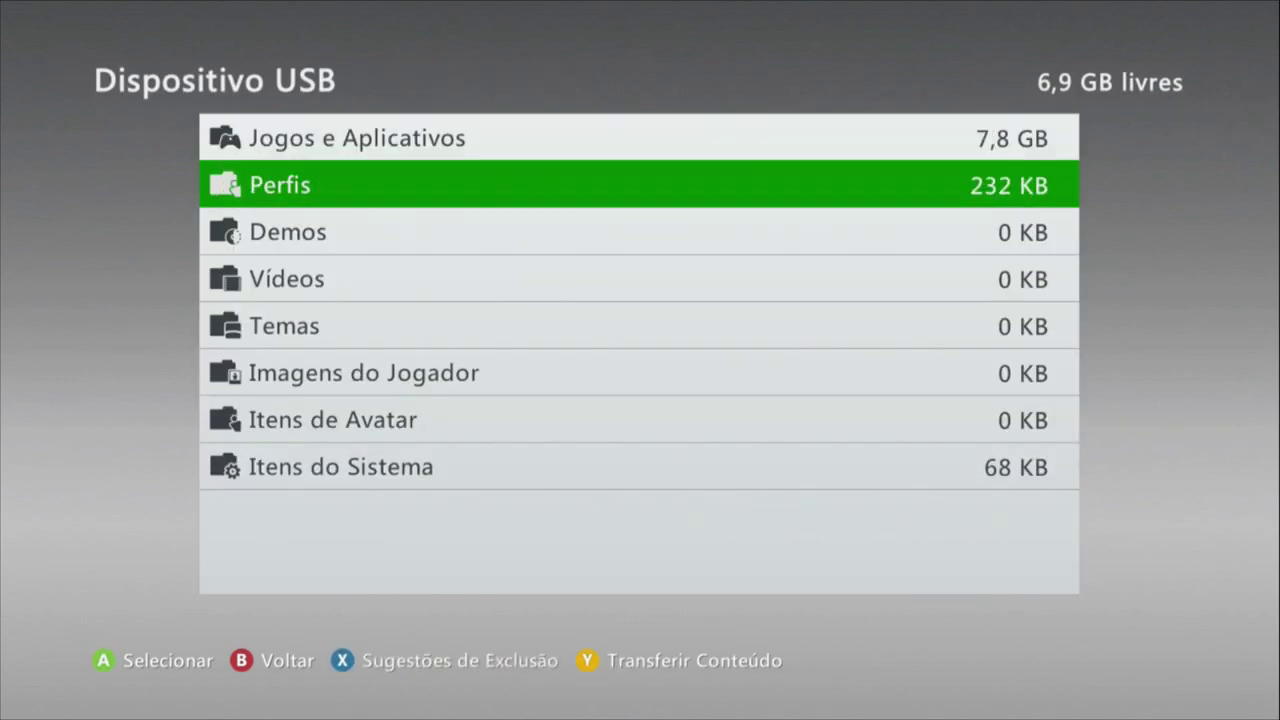
key(Return)
key(Escape)
key(Up)
key(Return)
key(Return)
key(Down)
key(Up)
key(Escape)
key(Escape)
key(Escape)
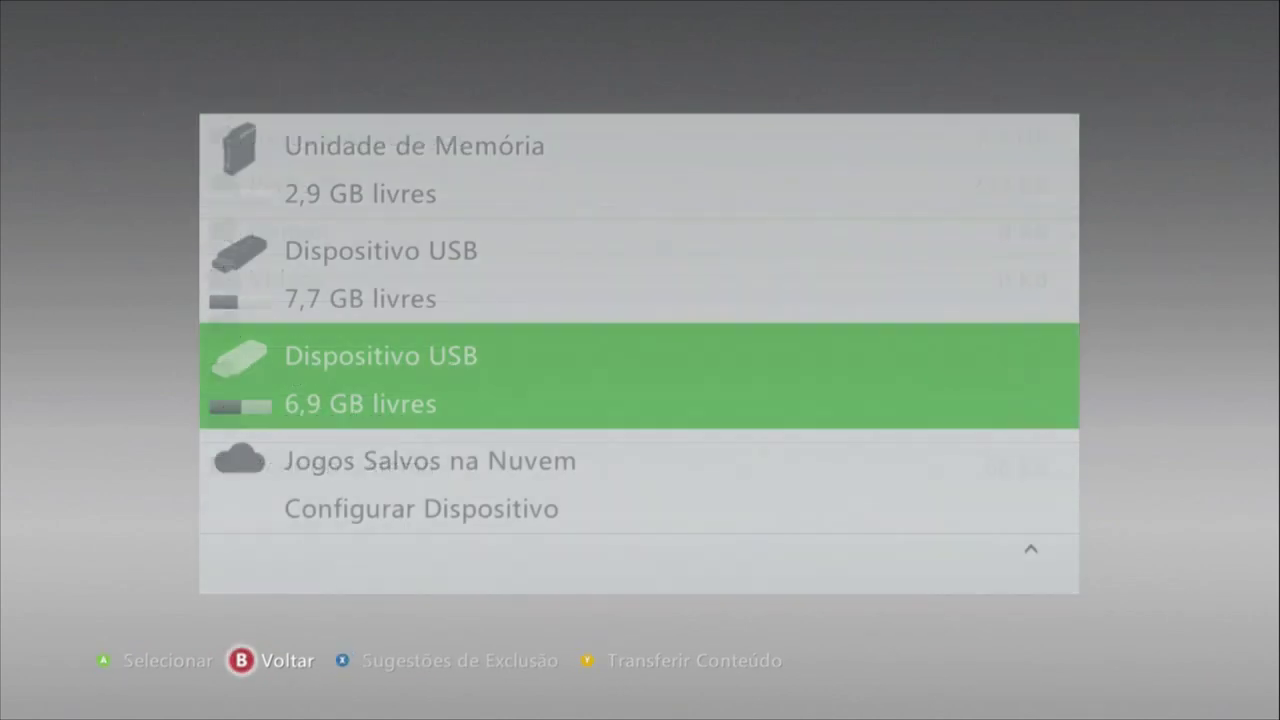
key(Up)
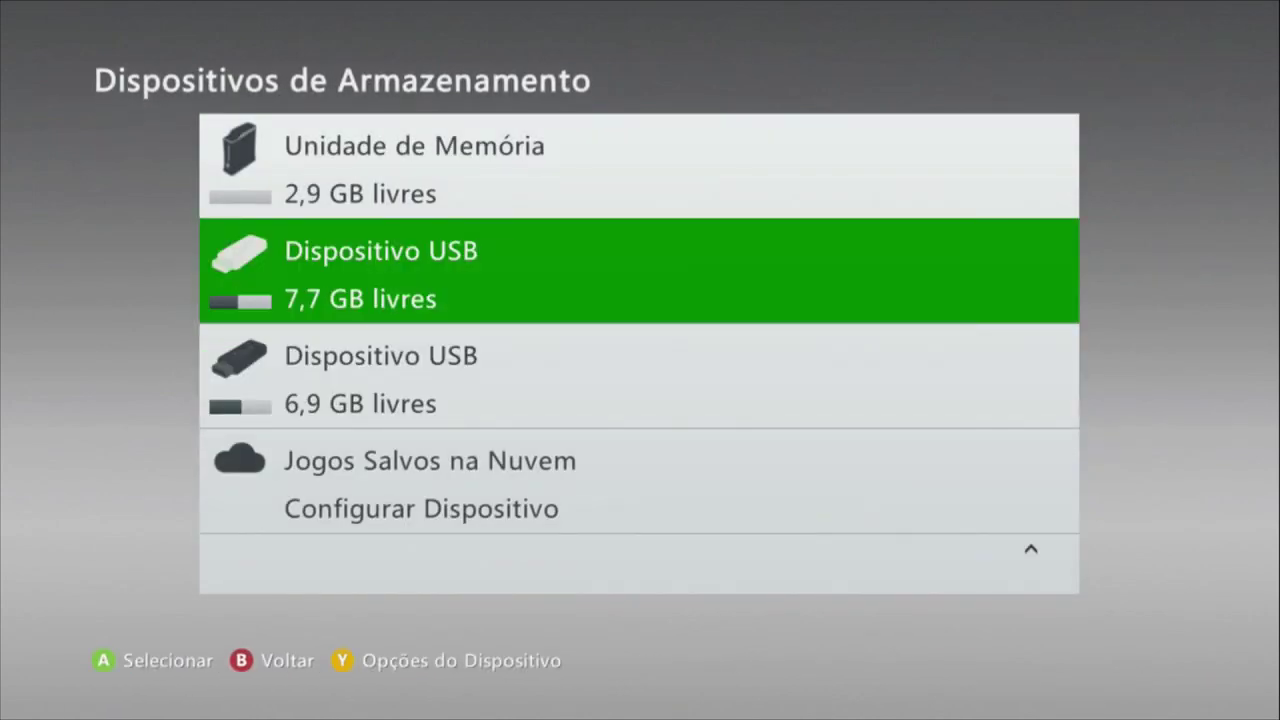